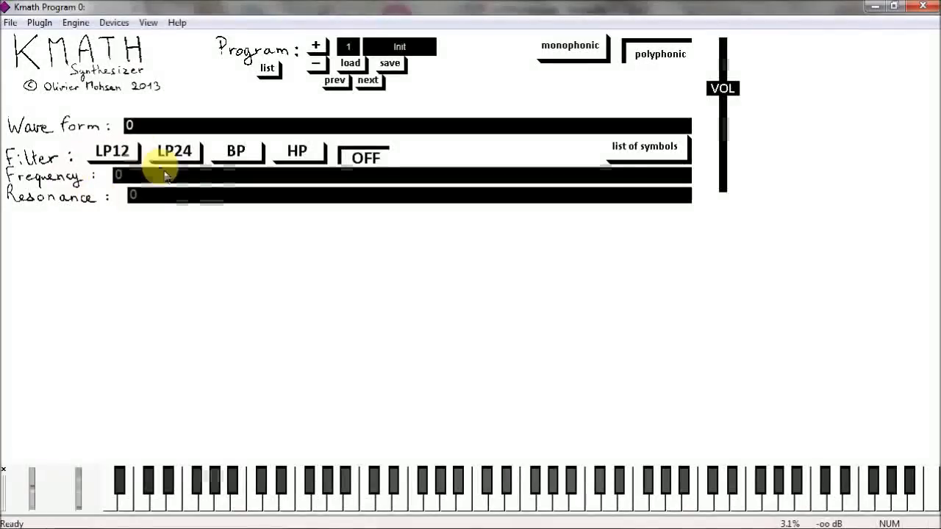
- Set the wave form formula to 1, and extend it to 10
{"action": "left_click", "coordinate": [140, 130]}
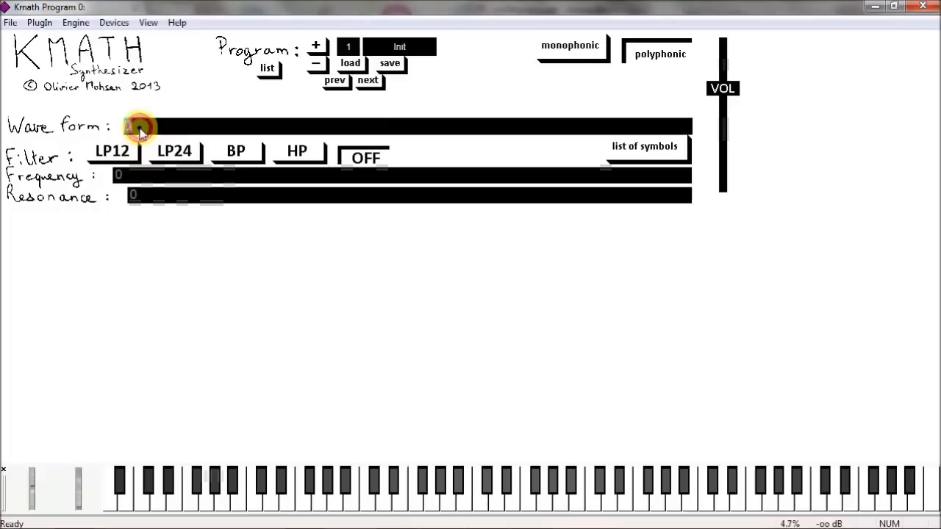
{"action": "type", "text": "1"}
{"action": "key", "text": "Return"}
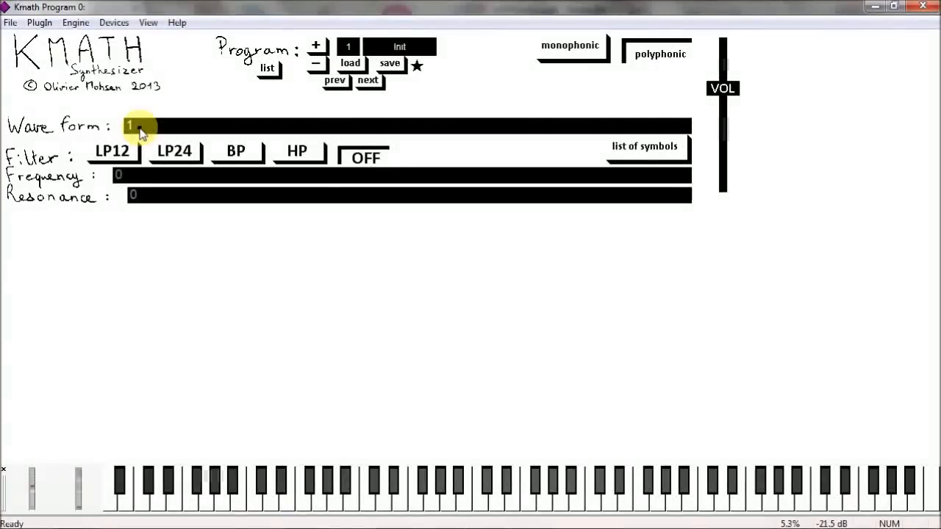
{"action": "type", "text": "0"}
- Open the list of symbols, highlight its title, and return to the synthesizer
{"action": "left_click", "coordinate": [640, 148]}
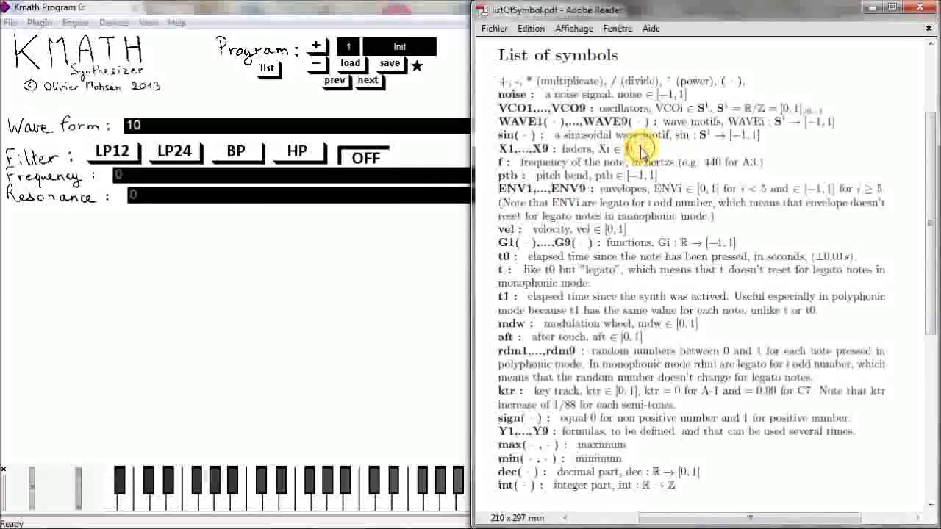
{"action": "triple_click", "coordinate": [512, 56]}
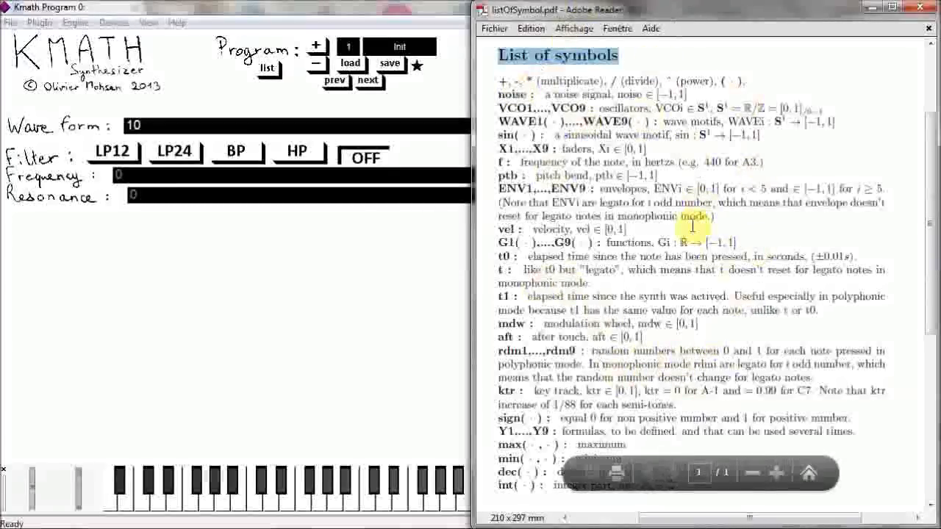
{"action": "left_click", "coordinate": [373, 243]}
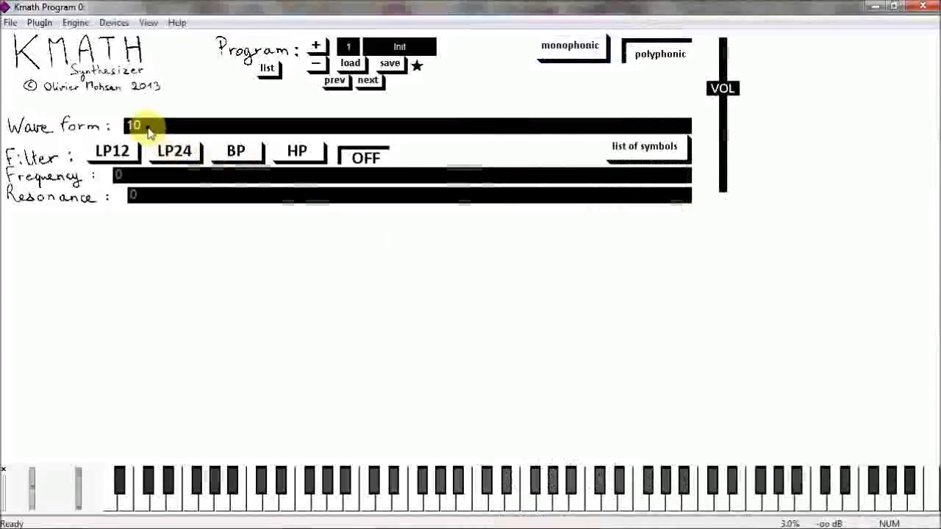
- Select the filter's Frequency and Resonance formulas in turn, leaving both unedited
{"action": "left_click", "coordinate": [157, 176]}
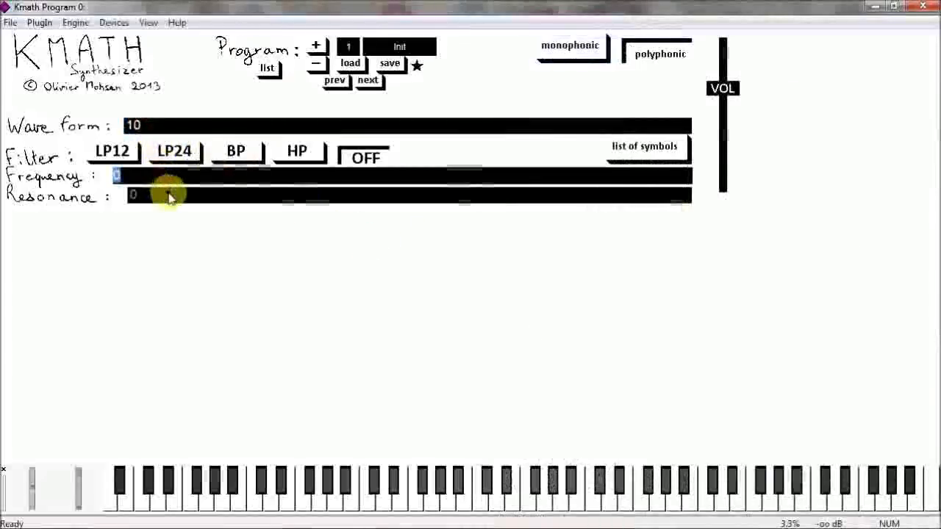
{"action": "left_click", "coordinate": [167, 195]}
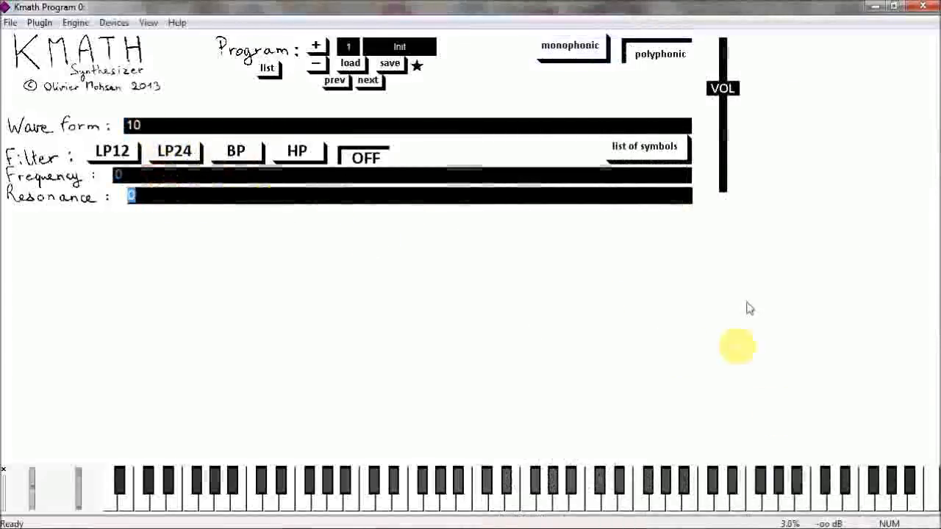
{"action": "left_click", "coordinate": [612, 329]}
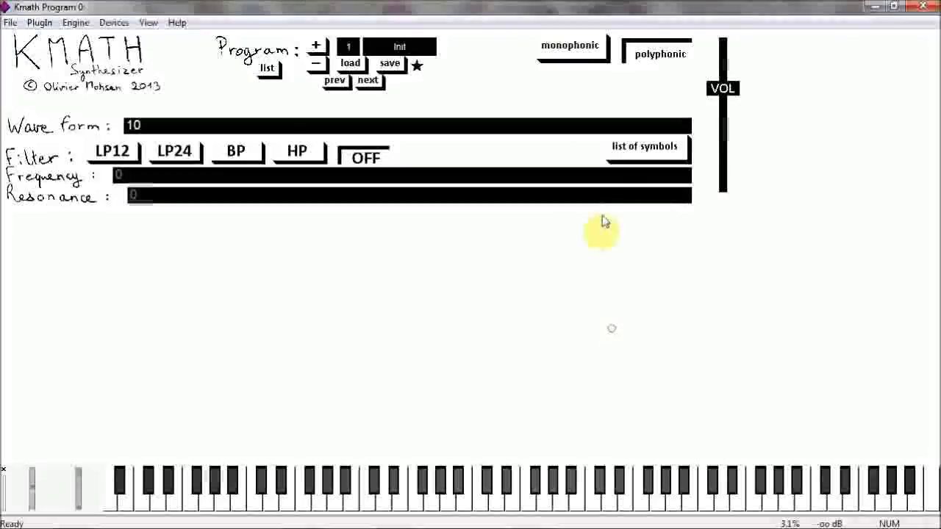
- Reopen the list of symbols and highlight the arithmetic operators line and the noise entry
{"action": "left_click", "coordinate": [625, 146]}
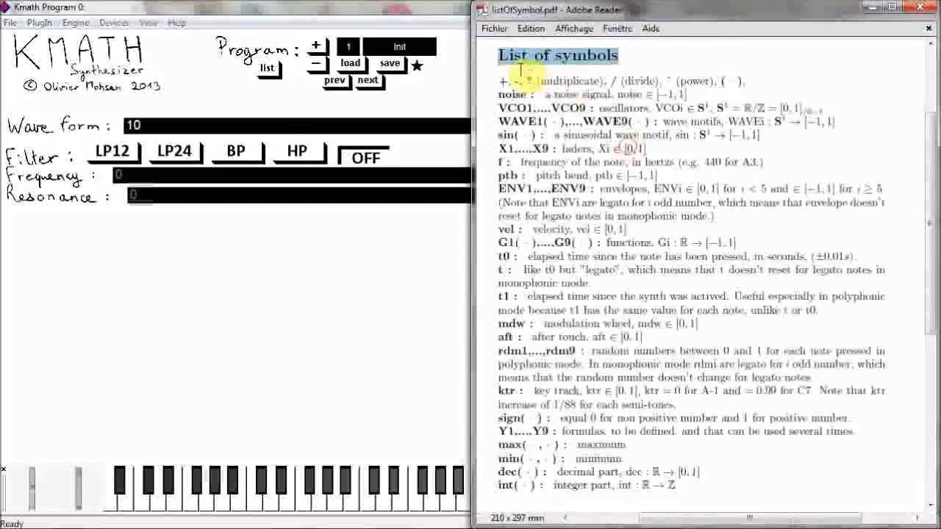
{"action": "triple_click", "coordinate": [504, 82]}
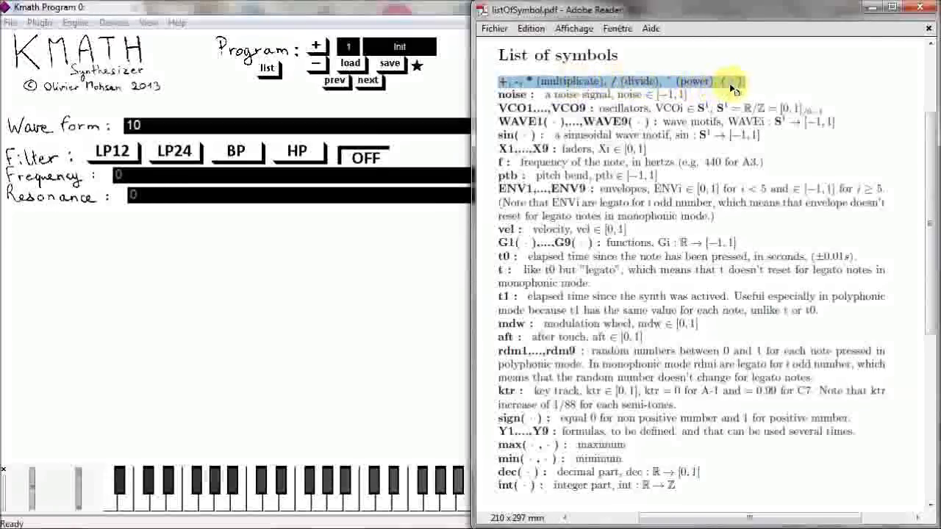
{"action": "triple_click", "coordinate": [513, 95]}
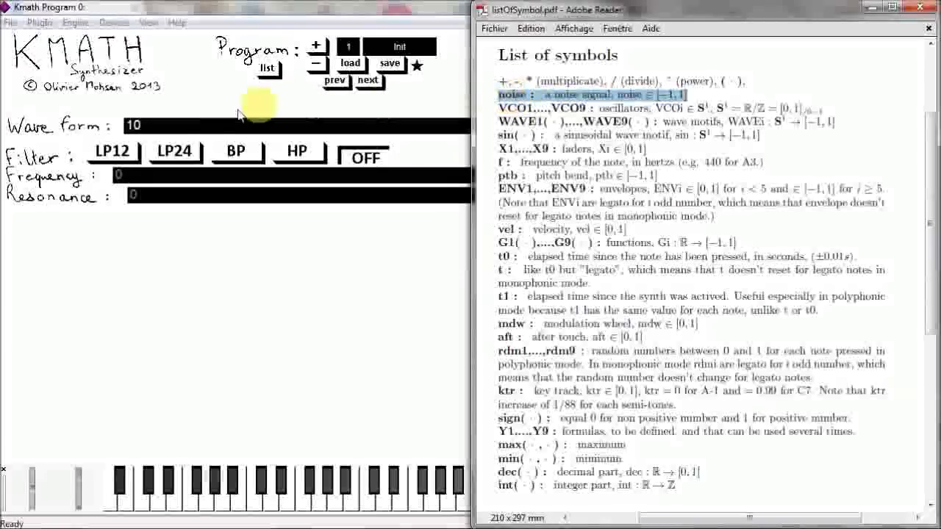
- Replace the wave form formula with noise
{"action": "double_click", "coordinate": [151, 129]}
{"action": "type", "text": "noise"}
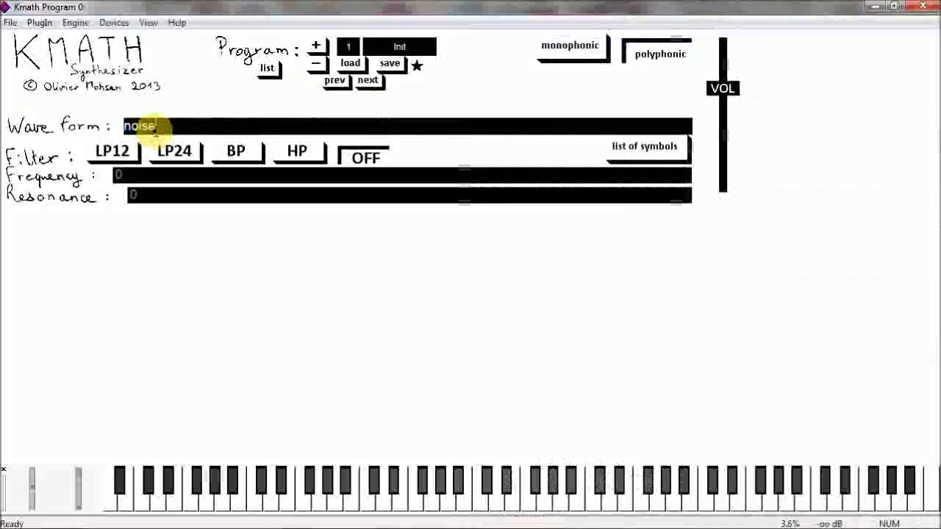
{"action": "key", "text": "Return"}
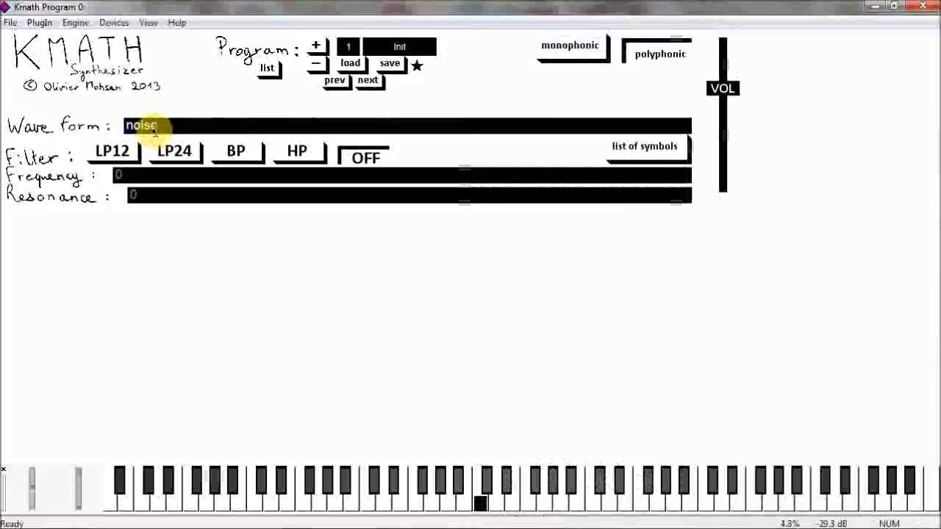
- Scale the noise in the wave form formula by half, making it noise * 0.5
{"action": "left_click", "coordinate": [169, 126]}
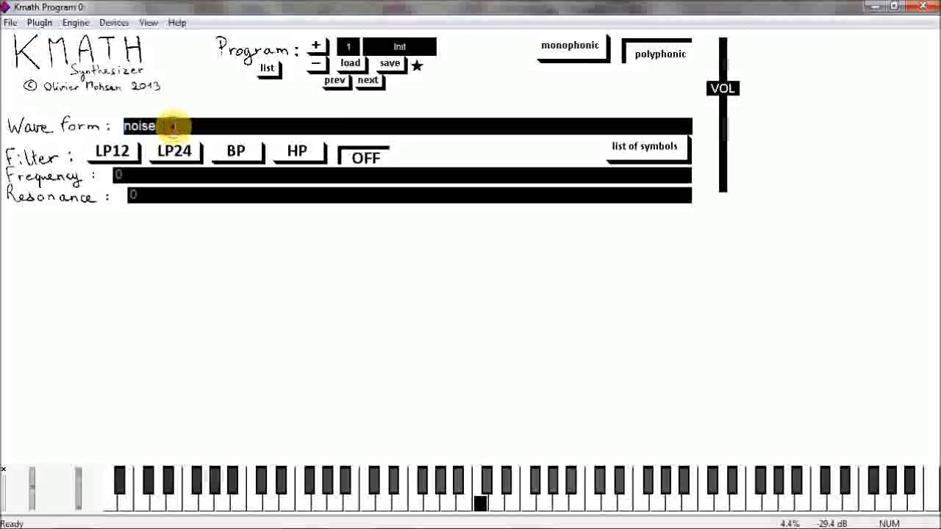
{"action": "type", "text": "* 0"}
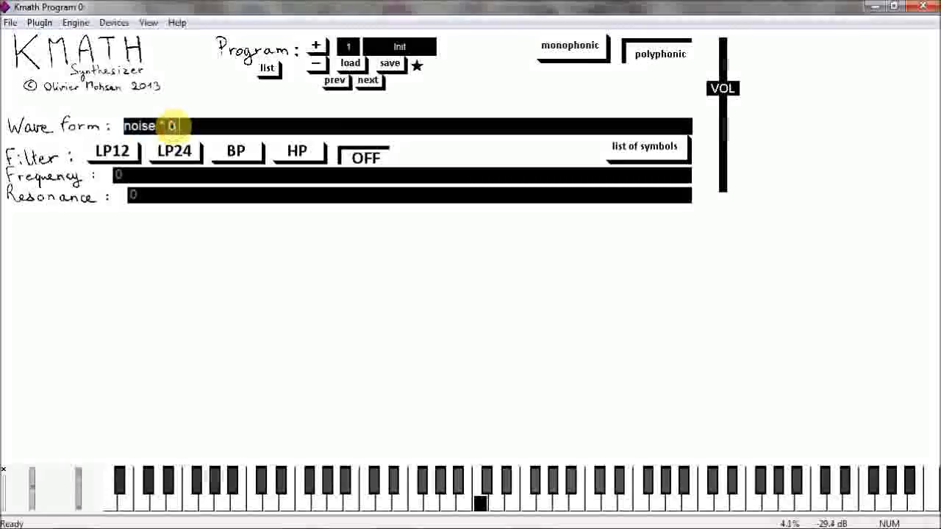
{"action": "type", "text": ".5"}
{"action": "key", "text": "Return"}
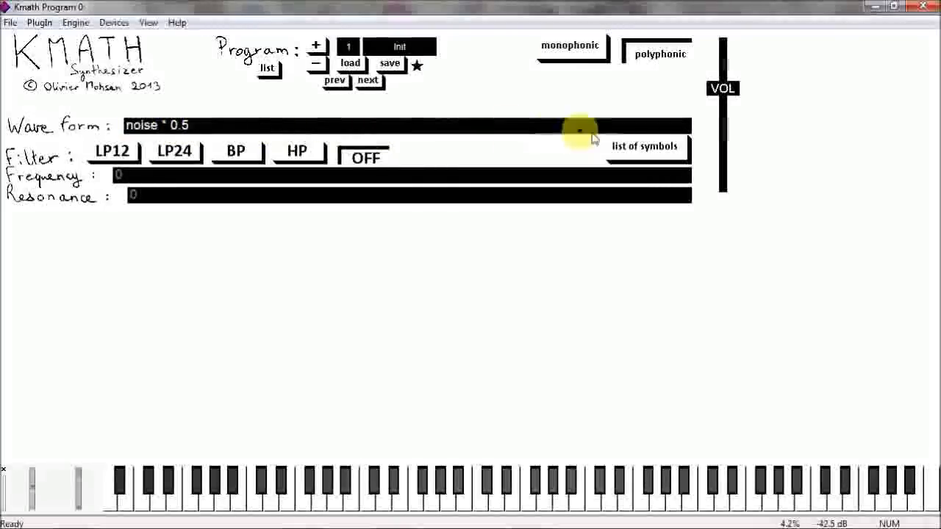
- Highlight the VCO1 to VCO9 entry in the list of symbols and try to set the wave form to VCO1
{"action": "left_click", "coordinate": [651, 150]}
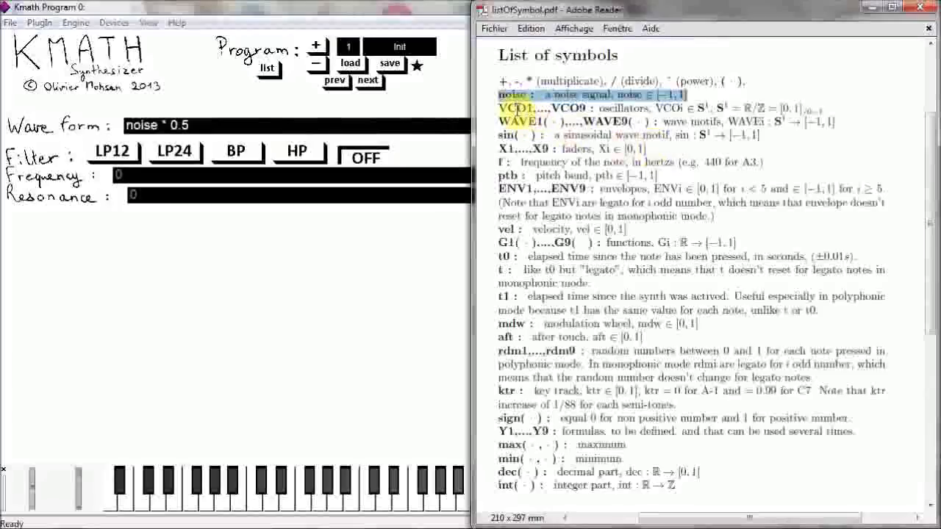
{"action": "triple_click", "coordinate": [518, 108]}
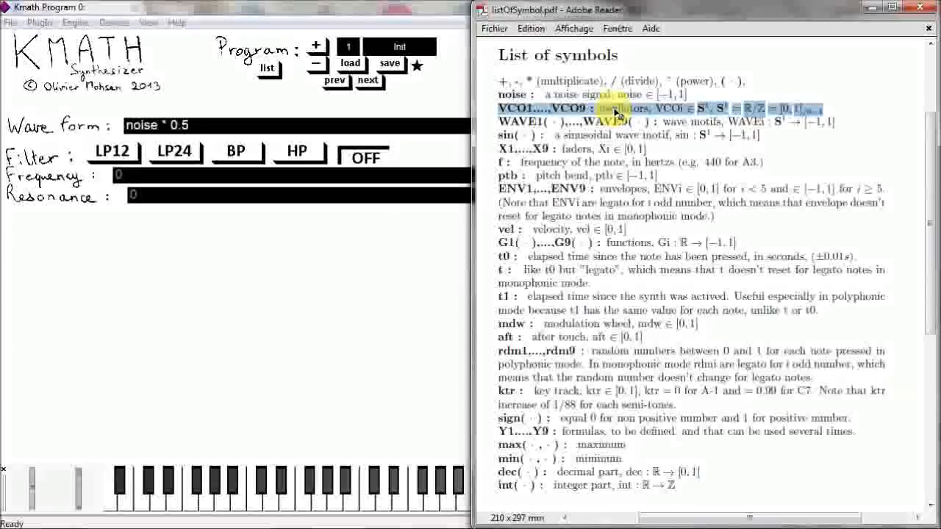
{"action": "left_click", "coordinate": [316, 124]}
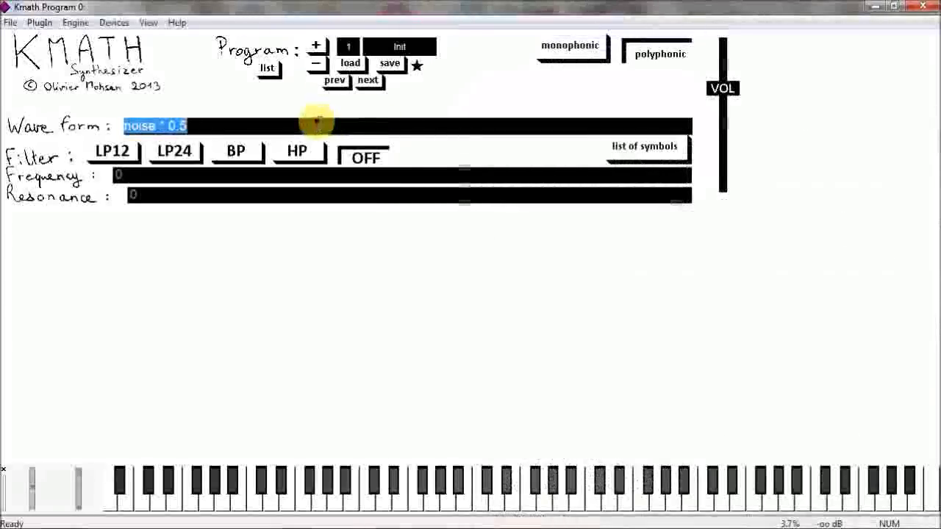
{"action": "type", "text": "VCO1"}
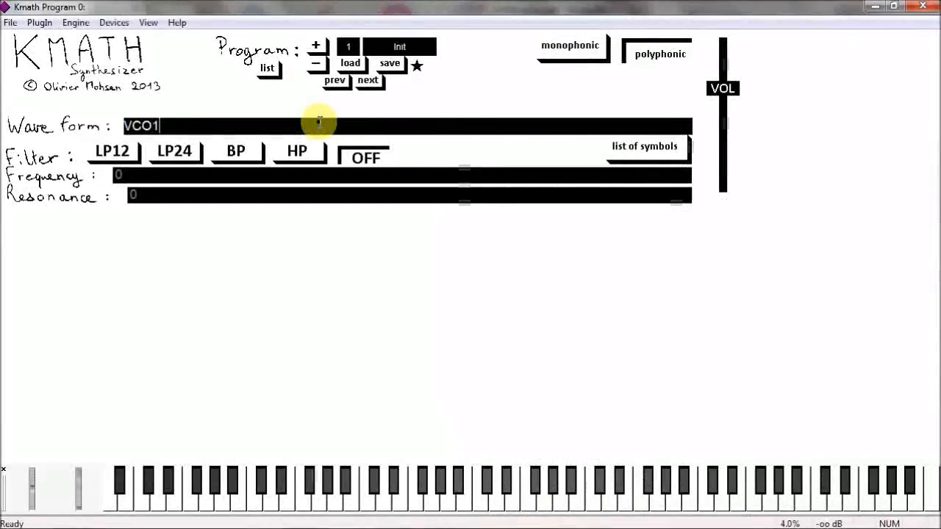
{"action": "key", "text": "Return"}
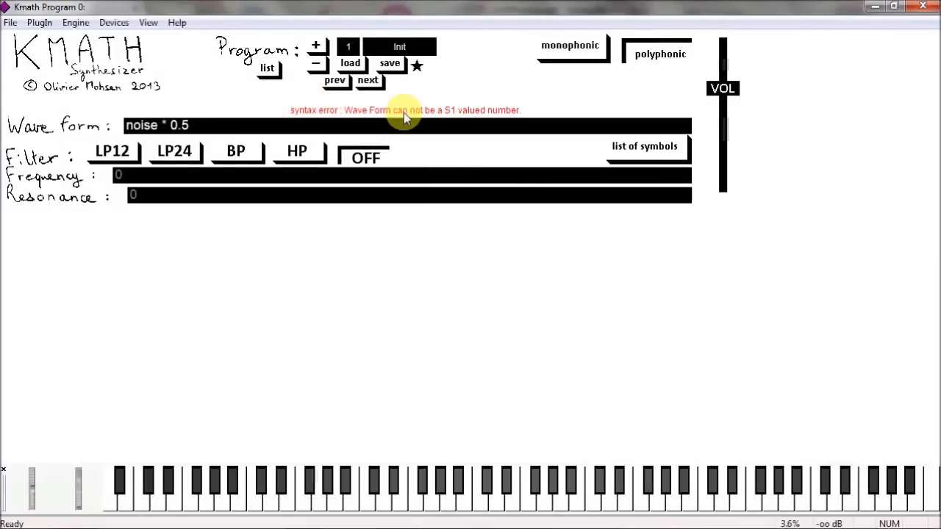
- Highlight the WAVE1 to WAVE9 entry in the list of symbols and set the wave form to WAVE1(VCO1)
{"action": "left_click", "coordinate": [647, 147]}
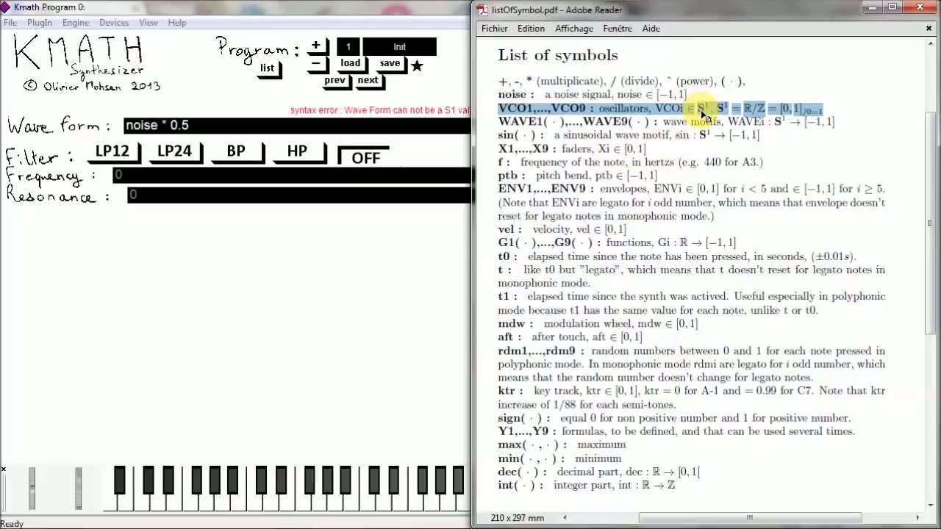
{"action": "triple_click", "coordinate": [516, 123]}
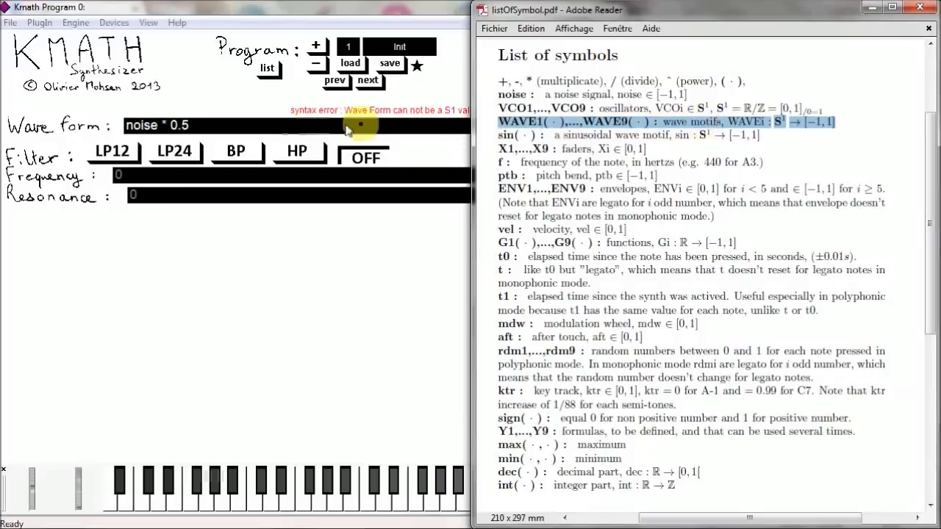
{"action": "left_click", "coordinate": [200, 128]}
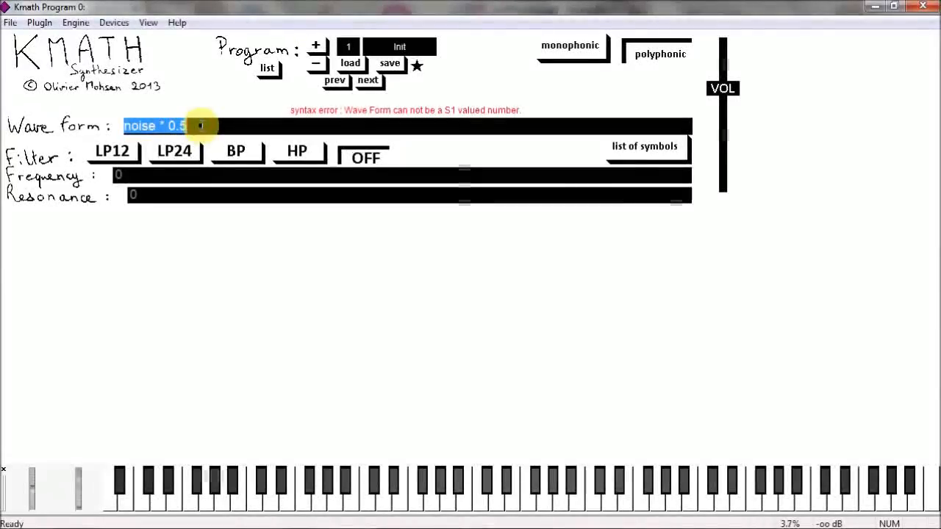
{"action": "type", "text": "WA"}
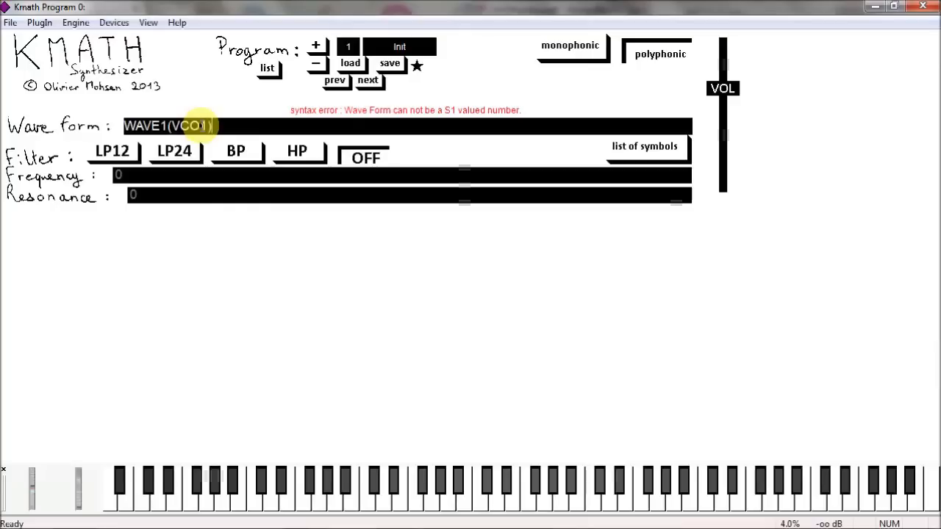
{"action": "type", "text": "VE1(VCO1)"}
{"action": "key", "text": "Return"}
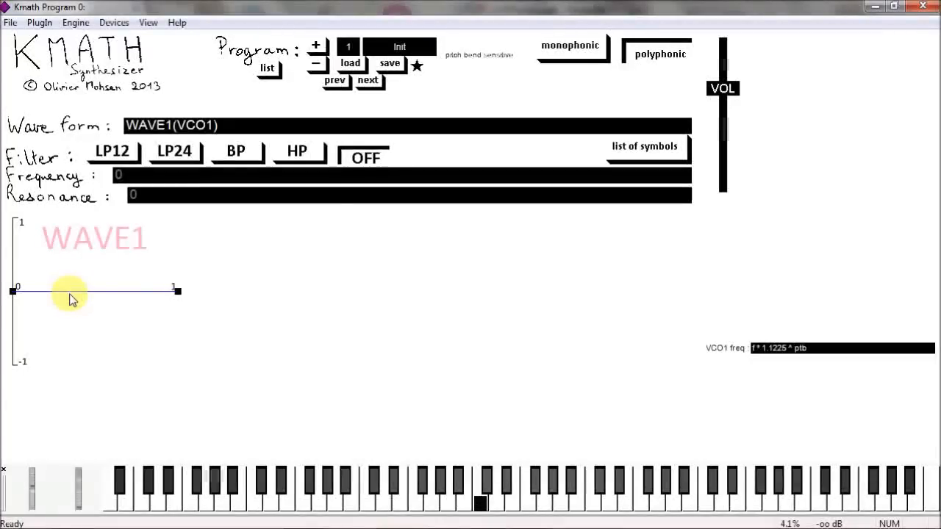
- Draw a freehand curve in the WAVE1 graph, reshape it with a vertical drop near the middle, and delete three of its points
{"action": "mouse_move", "coordinate": [46, 293]}
{"action": "left_mouse_down"}
{"action": "mouse_move", "coordinate": [47, 269]}
{"action": "mouse_move", "coordinate": [65, 261]}
{"action": "mouse_move", "coordinate": [75, 233]}
{"action": "mouse_move", "coordinate": [96, 225]}
{"action": "mouse_move", "coordinate": [122, 239]}
{"action": "mouse_move", "coordinate": [132, 336]}
{"action": "mouse_move", "coordinate": [157, 343]}
{"action": "mouse_move", "coordinate": [169, 323]}
{"action": "left_mouse_up"}
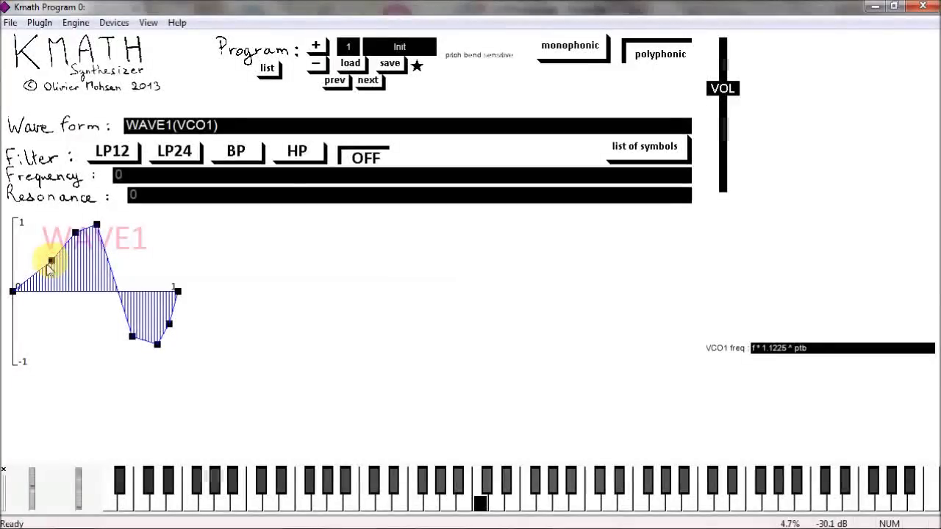
{"action": "left_click_drag", "start_coordinate": [41, 267], "coordinate": [49, 219]}
{"action": "left_click_drag", "start_coordinate": [132, 336], "coordinate": [96, 350]}
{"action": "right_click", "coordinate": [157, 346]}
{"action": "right_click", "coordinate": [169, 325]}
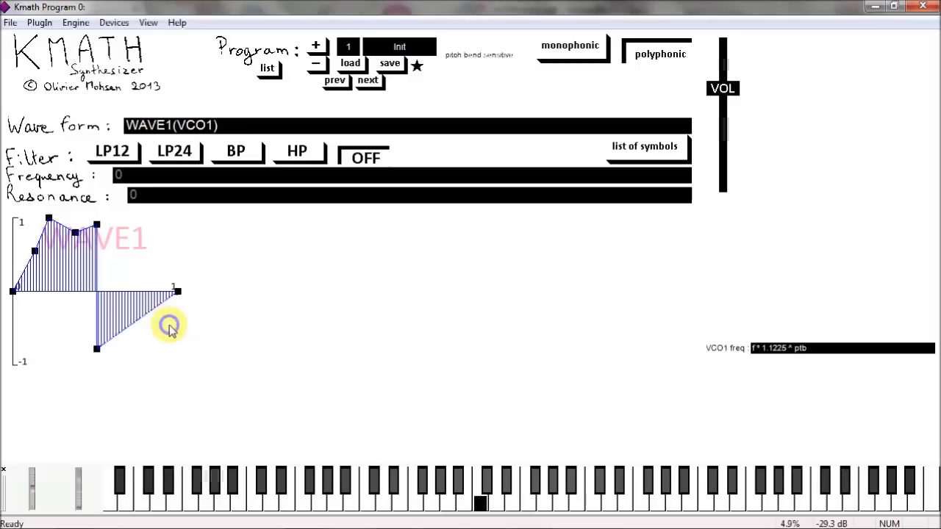
{"action": "right_click", "coordinate": [49, 220]}
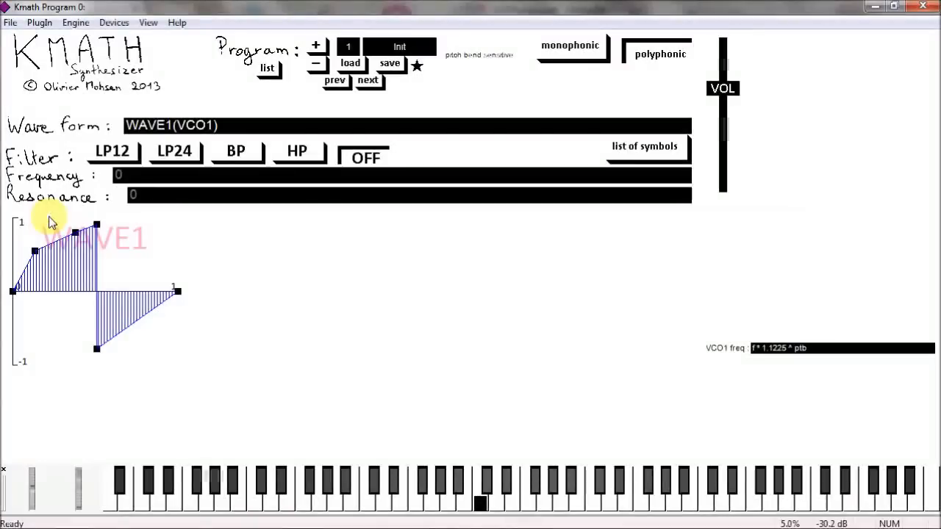
- Switch the synthesizer to monophonic mode and raise the portamento slightly above its minimum
{"action": "left_click", "coordinate": [571, 49]}
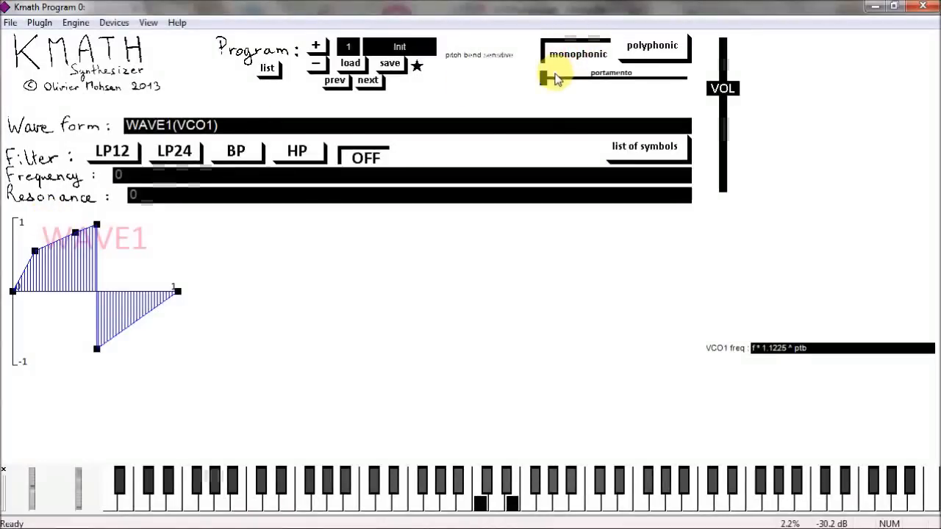
{"action": "mouse_move", "coordinate": [546, 78]}
{"action": "left_mouse_down"}
{"action": "mouse_move", "coordinate": [627, 82]}
{"action": "mouse_move", "coordinate": [552, 85]}
{"action": "left_mouse_up"}
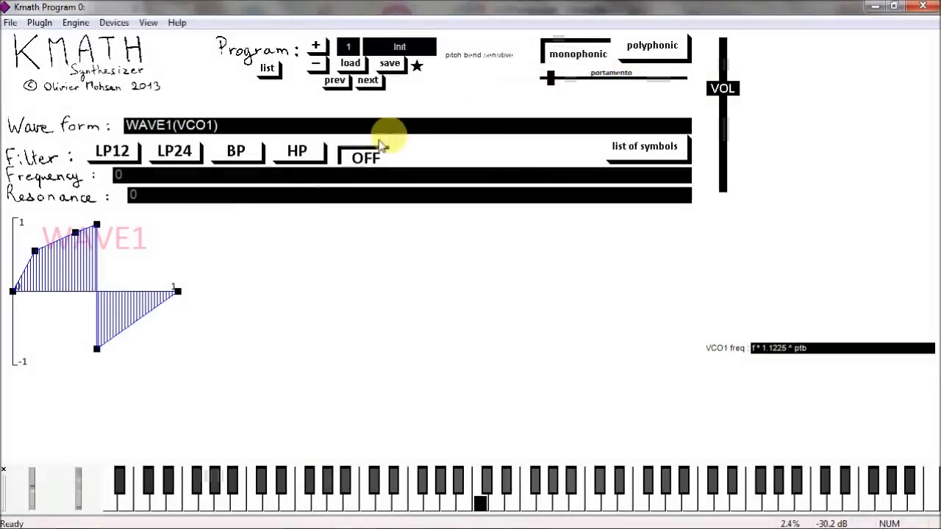
- Reshape WAVE1 into a square wave: both end points at -1, surplus inner points deleted, and corners at 1 and -1 around the middle
{"action": "left_click_drag", "start_coordinate": [12, 291], "coordinate": [12, 369]}
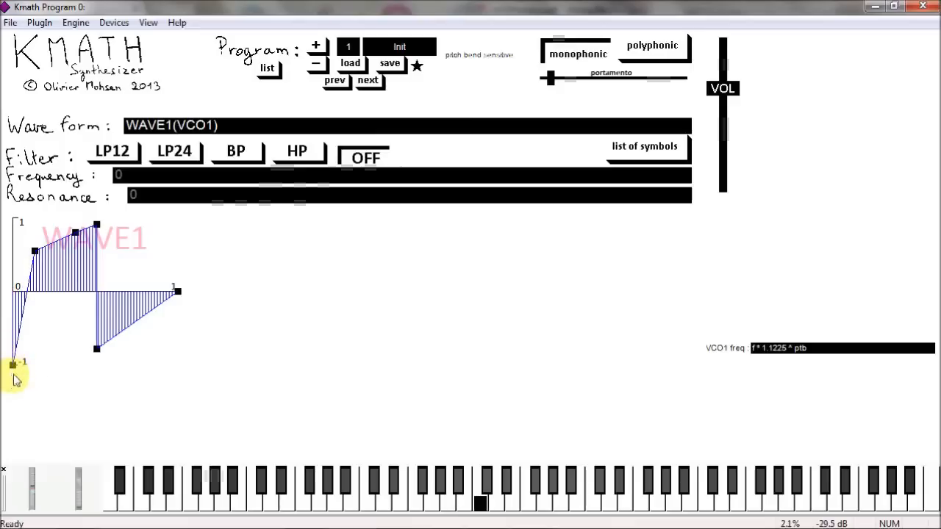
{"action": "left_click_drag", "start_coordinate": [177, 292], "coordinate": [183, 376]}
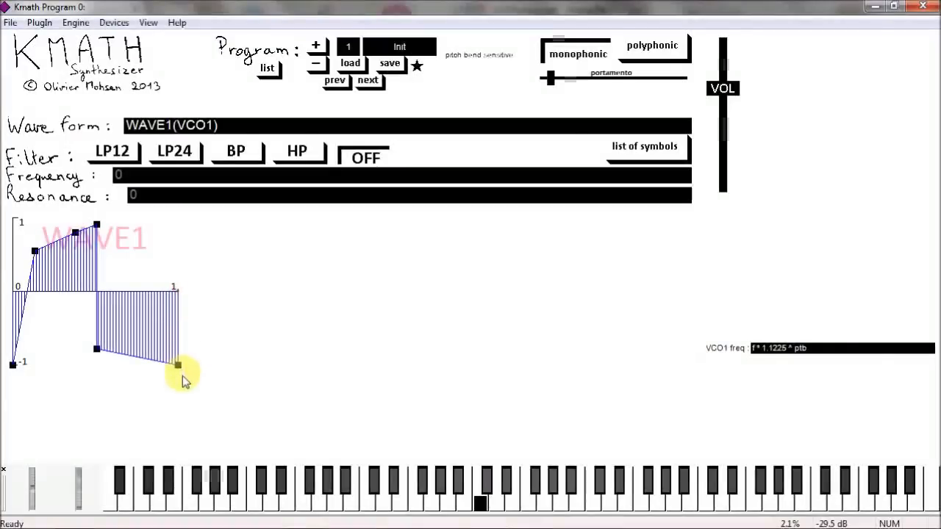
{"action": "right_click", "coordinate": [96, 348]}
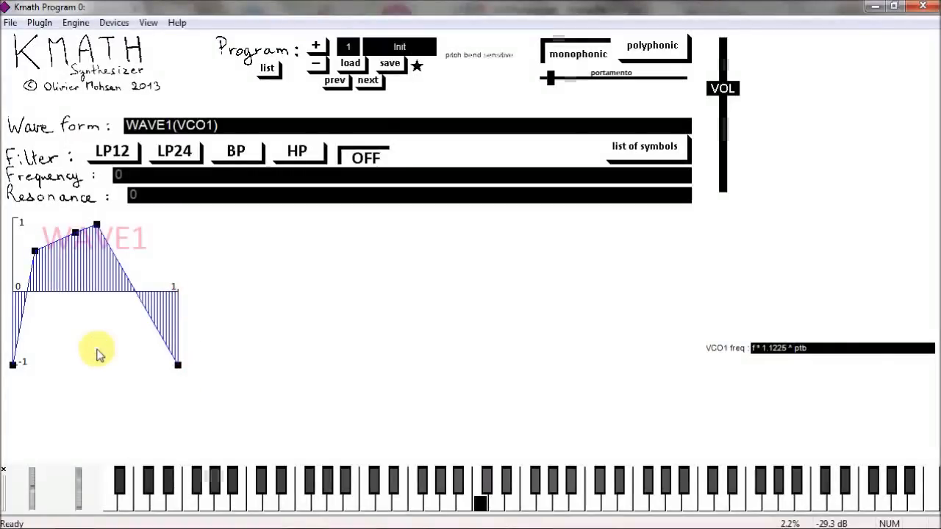
{"action": "right_click", "coordinate": [35, 251]}
{"action": "right_click", "coordinate": [75, 233]}
{"action": "left_click_drag", "start_coordinate": [97, 227], "coordinate": [10, 203]}
{"action": "left_click", "coordinate": [79, 232]}
{"action": "left_click_drag", "start_coordinate": [79, 231], "coordinate": [74, 390]}
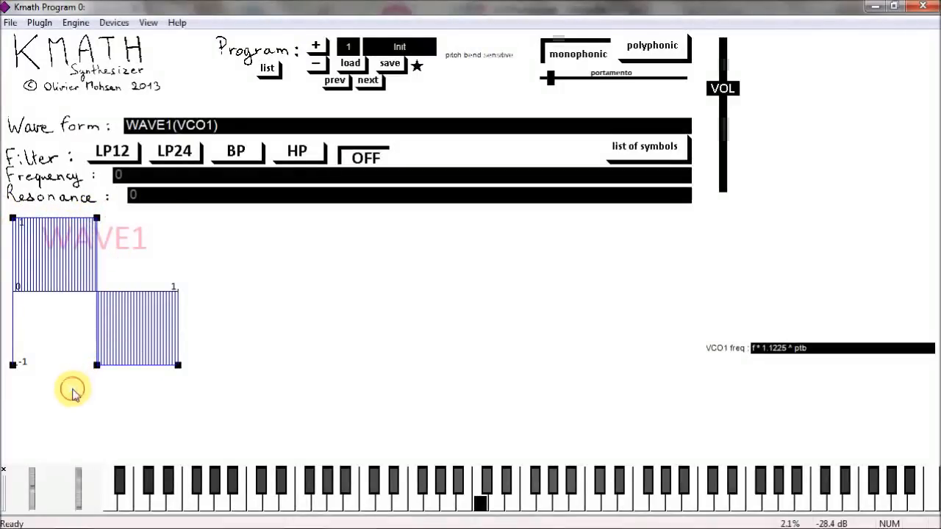
- Turn the WAVE1 square into a triangle peaking at 1 in the middle, and add points that round it into a sine-like curve
{"action": "left_click_drag", "start_coordinate": [96, 364], "coordinate": [12, 219]}
{"action": "right_click", "coordinate": [13, 218]}
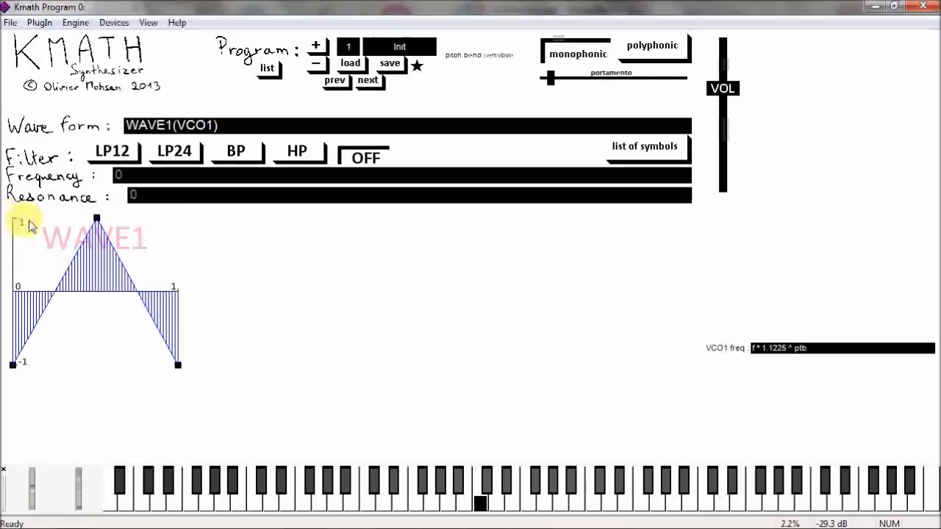
{"action": "left_click", "coordinate": [77, 222]}
{"action": "left_click", "coordinate": [113, 224]}
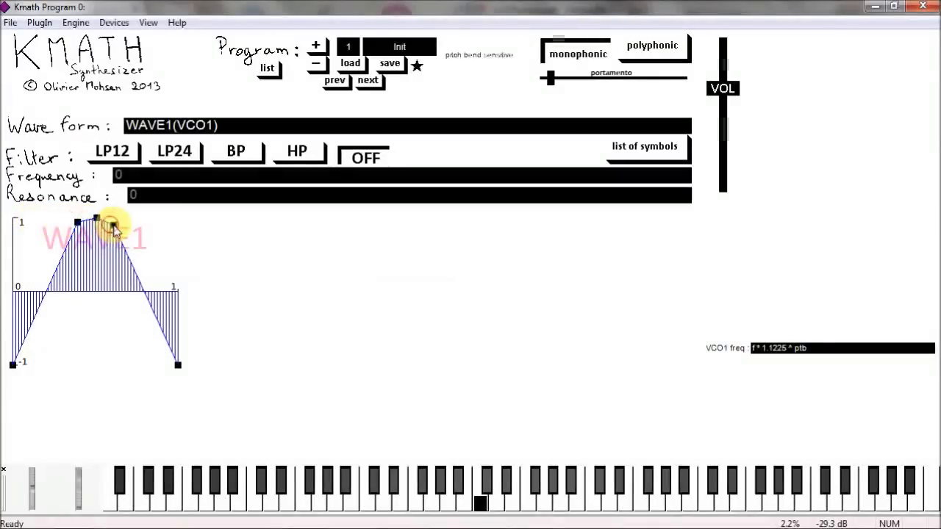
{"action": "left_click", "coordinate": [32, 352]}
{"action": "left_click", "coordinate": [46, 324]}
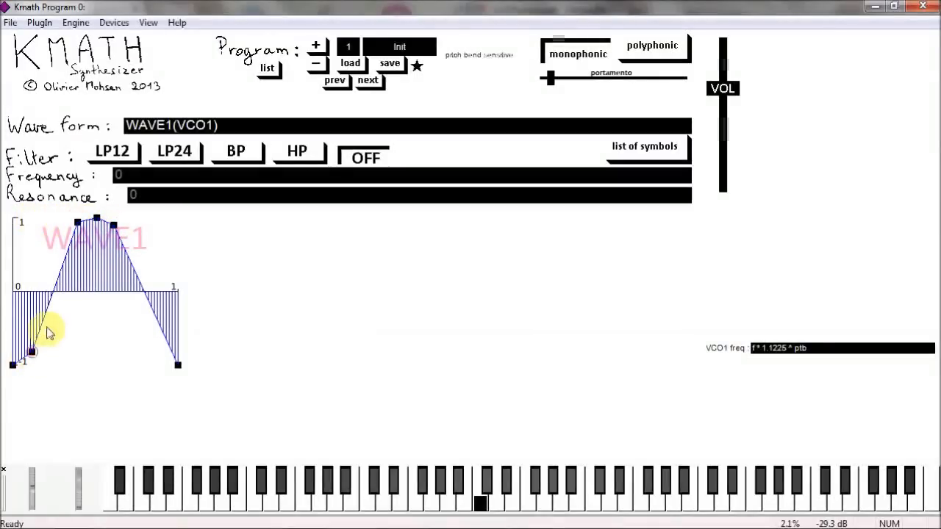
{"action": "left_click", "coordinate": [64, 263]}
{"action": "left_click", "coordinate": [128, 261]}
{"action": "left_click", "coordinate": [147, 339]}
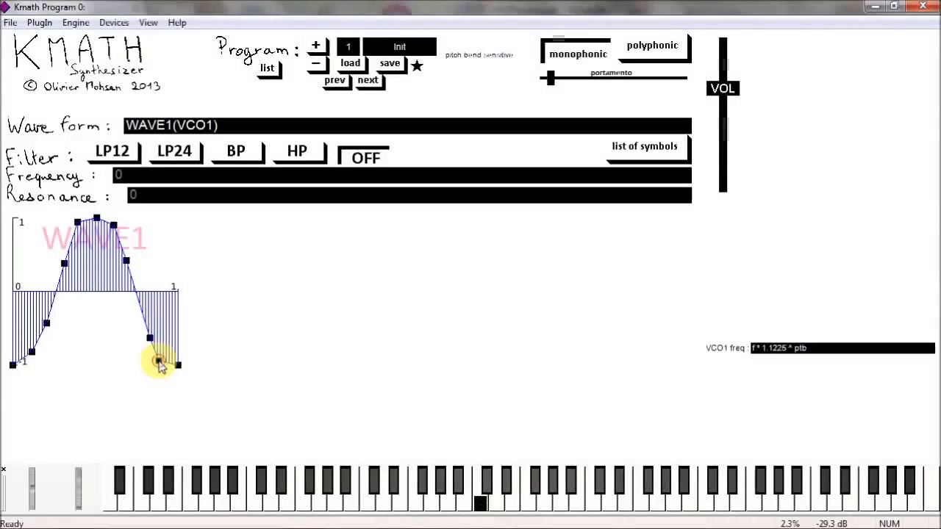
{"action": "left_click", "coordinate": [157, 361]}
- Highlight the sin entry in the list of symbols and set the wave form to sin(VCO1)
{"action": "left_click", "coordinate": [637, 151]}
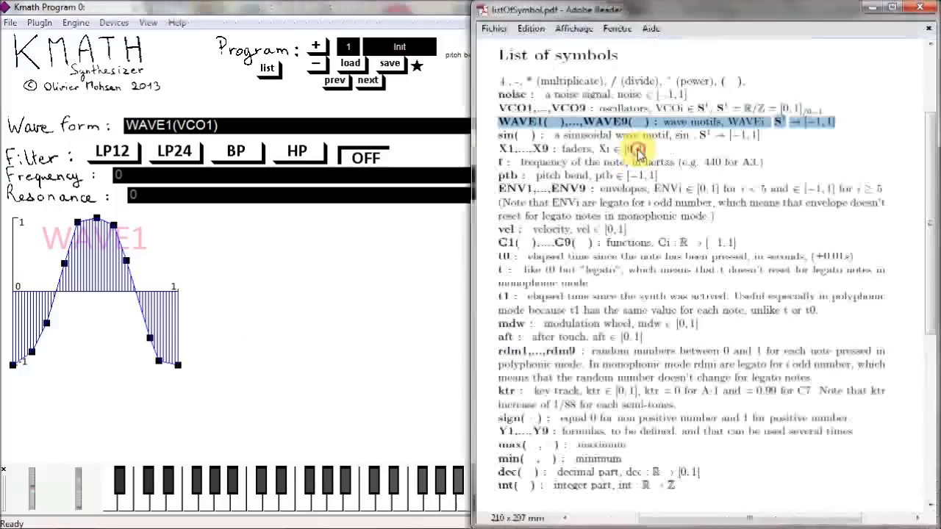
{"action": "left_click", "coordinate": [506, 137]}
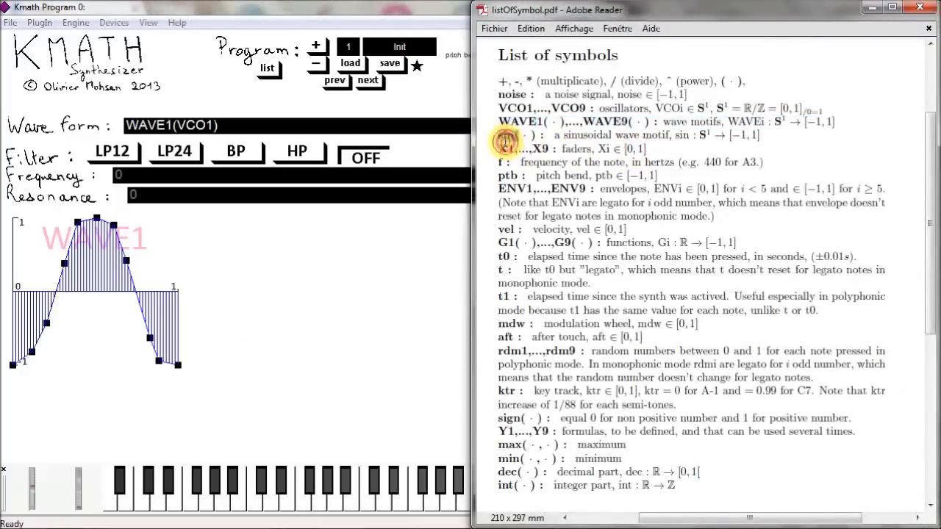
{"action": "triple_click", "coordinate": [506, 139]}
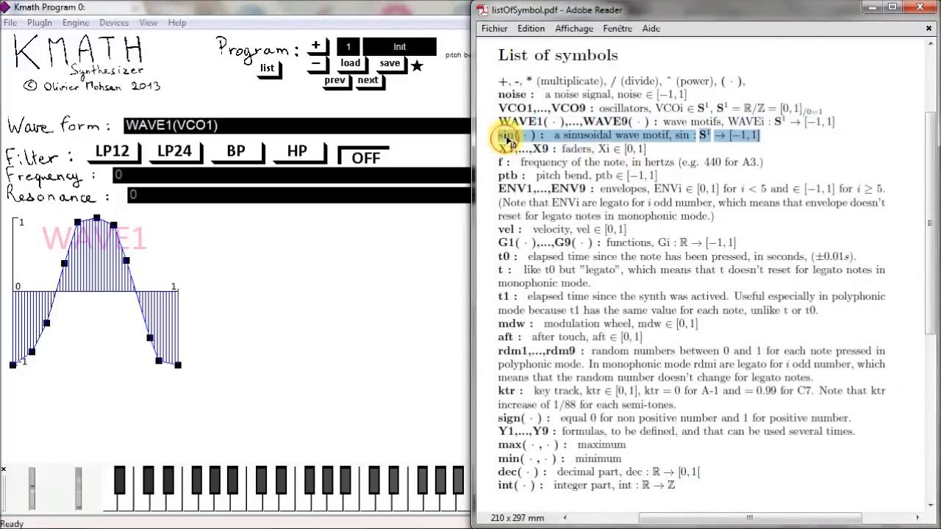
{"action": "left_click", "coordinate": [145, 126]}
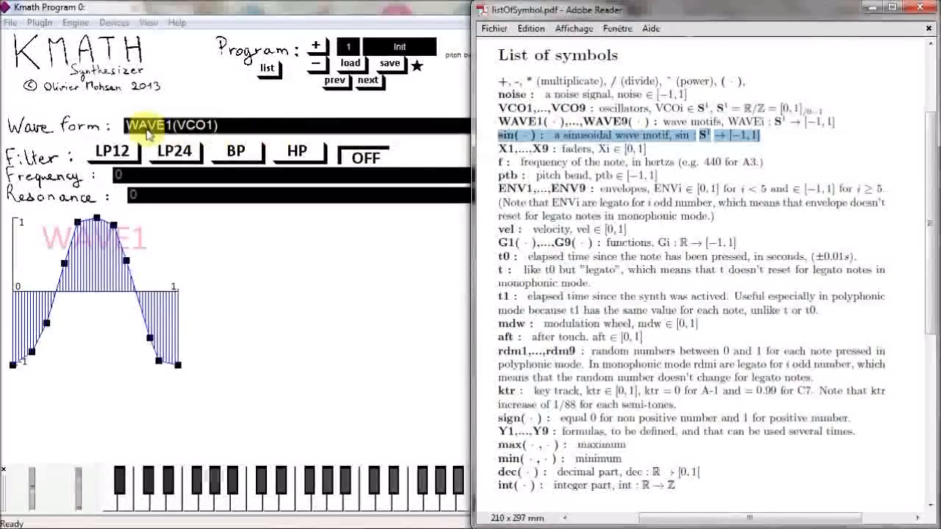
{"action": "double_click", "coordinate": [145, 125]}
{"action": "type", "text": "sin"}
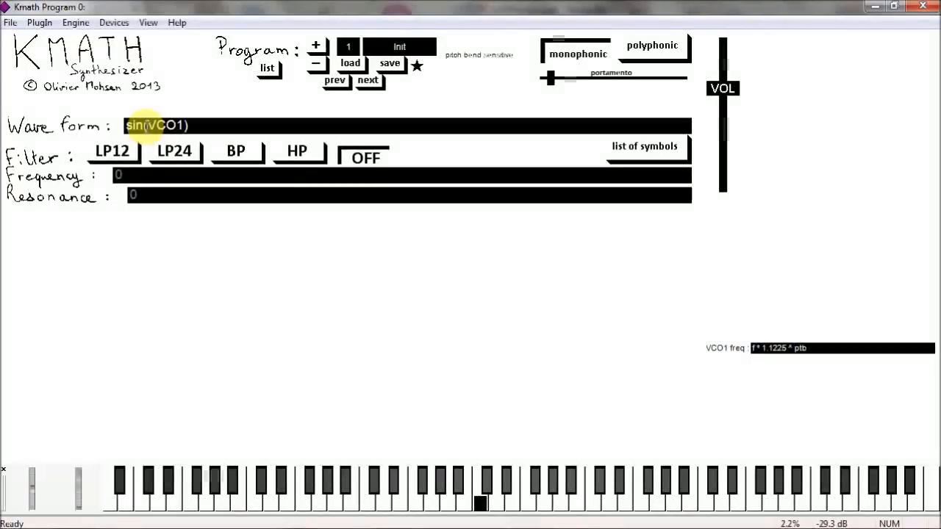
- Multiply VCO1 inside the sine formula by 2, and change that factor to 3
{"action": "left_click", "coordinate": [149, 127]}
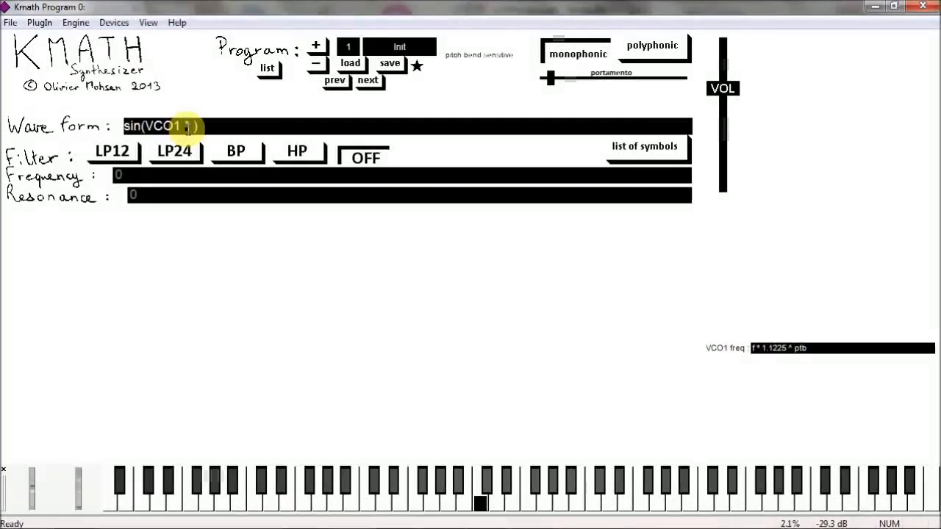
{"action": "left_click", "coordinate": [188, 126]}
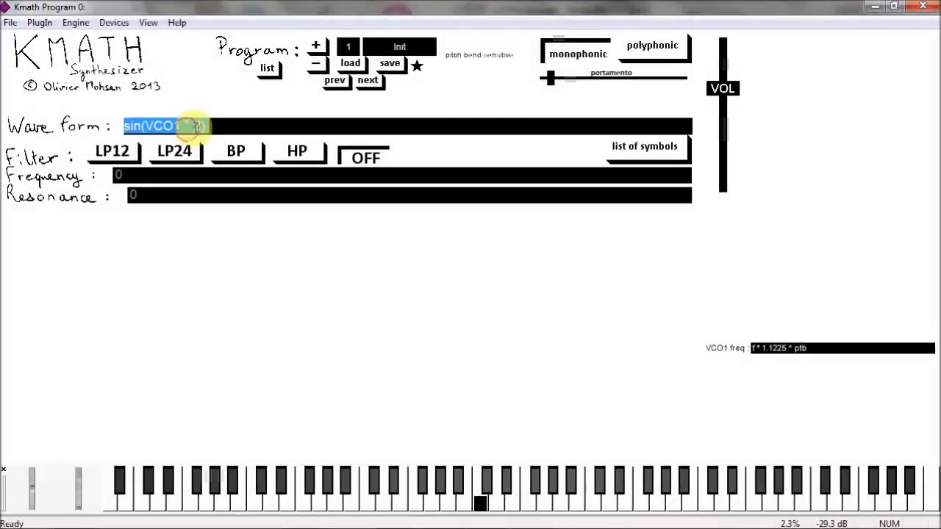
{"action": "left_click_drag", "start_coordinate": [193, 127], "coordinate": [198, 127]}
{"action": "type", "text": "3"}
{"action": "key", "text": "Return"}
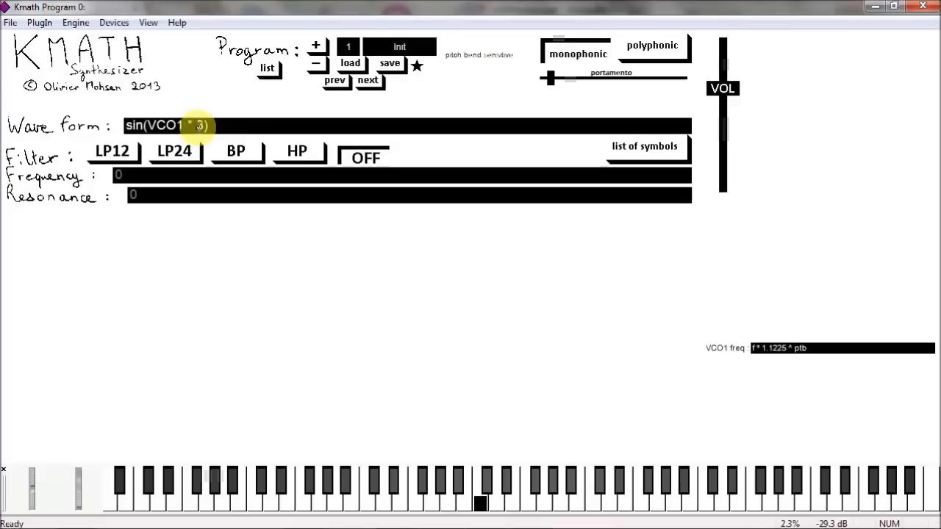
- Change the VCO1 factor so the wave form reads sin(VCO1 * 5)
{"action": "left_click", "coordinate": [200, 126]}
{"action": "double_click", "coordinate": [197, 126]}
{"action": "key", "text": "BackSpace"}
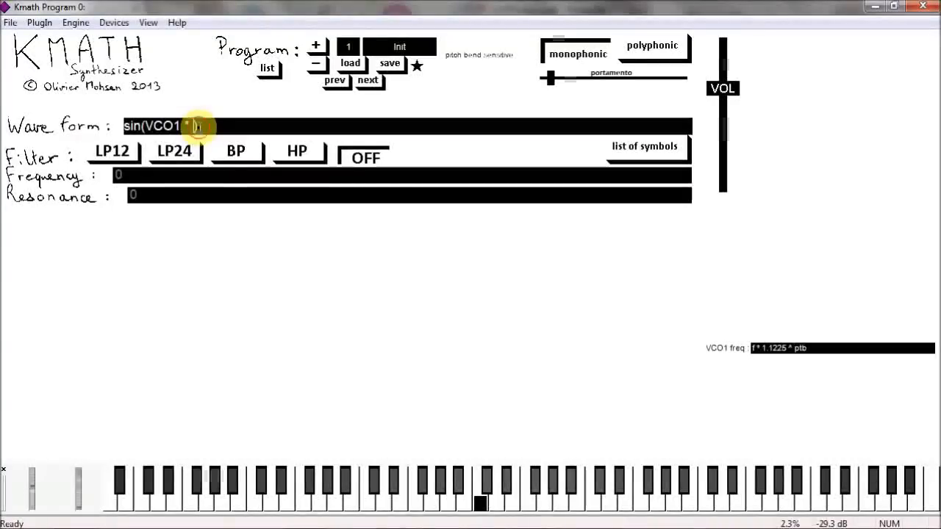
{"action": "key", "text": "Return"}
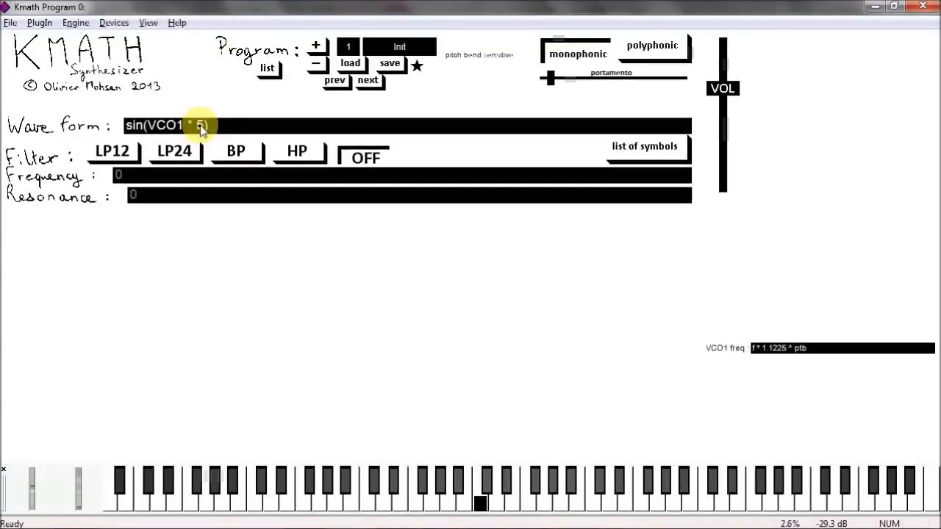
- Replace the sine formula in the wave form with WAVE1(VCO1)
{"action": "left_click", "coordinate": [136, 128]}
{"action": "type", "text": "WAVE1(VCO"}
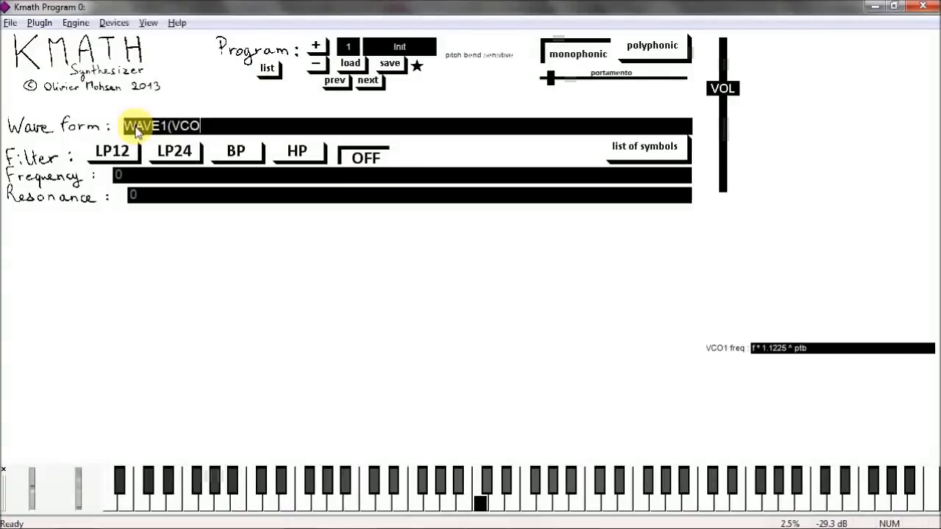
{"action": "type", "text": "1)"}
{"action": "key", "text": "Return"}
- Shape WAVE1 into a square wave that stays at 1 for the first half and at -1 for the second half
{"action": "left_click_drag", "start_coordinate": [16, 291], "coordinate": [13, 219]}
{"action": "left_click_drag", "start_coordinate": [176, 292], "coordinate": [178, 376]}
{"action": "left_click_drag", "start_coordinate": [94, 272], "coordinate": [92, 215]}
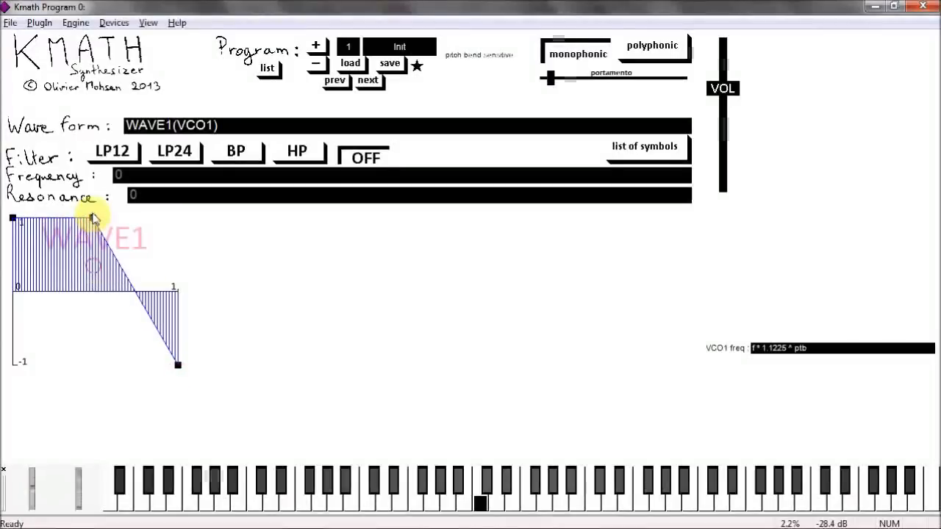
{"action": "left_click_drag", "start_coordinate": [110, 301], "coordinate": [69, 380]}
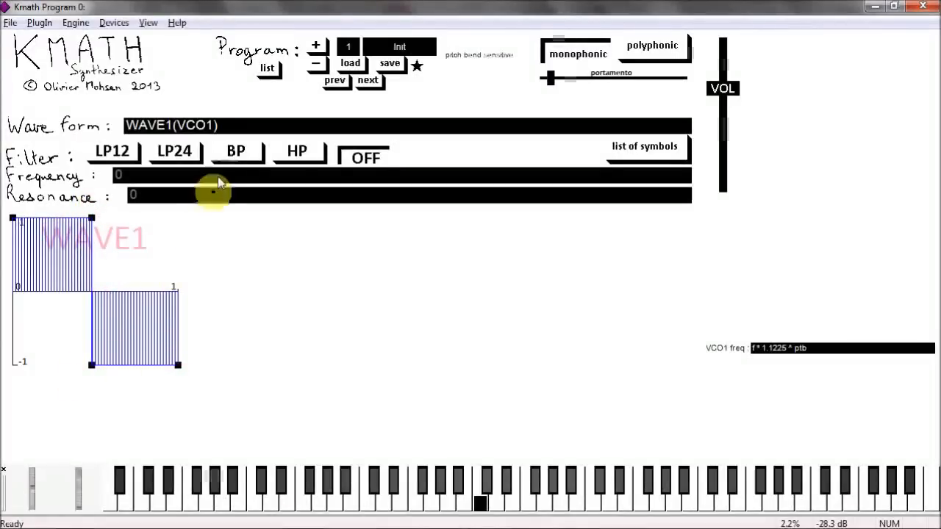
- Multiply WAVE1(VCO1) by 2 in the wave form, and change that factor to 10
{"action": "left_click", "coordinate": [226, 127]}
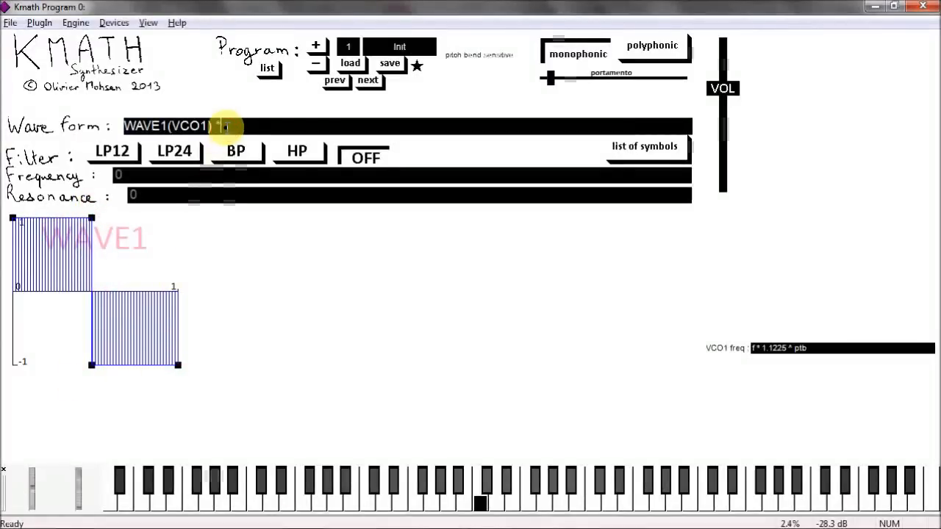
{"action": "key", "text": "Return"}
{"action": "left_click", "coordinate": [226, 127]}
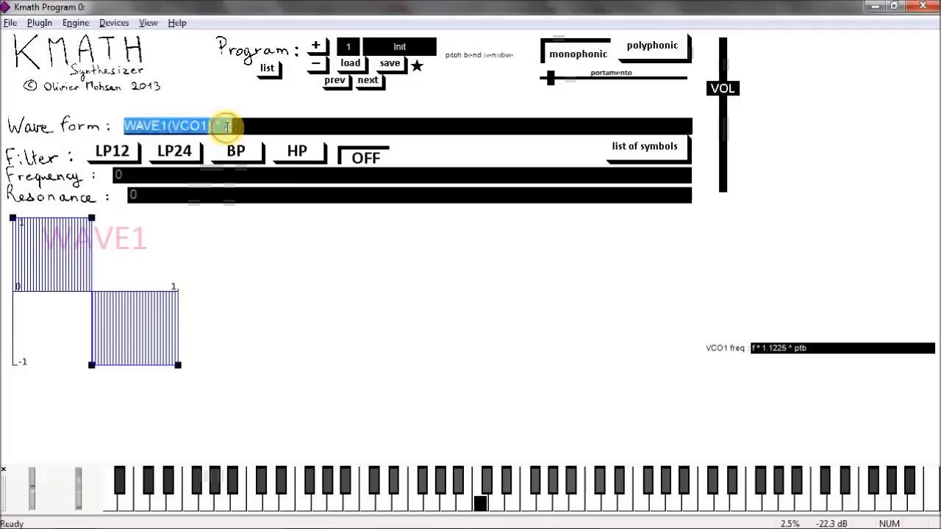
{"action": "left_click_drag", "start_coordinate": [225, 128], "coordinate": [241, 127]}
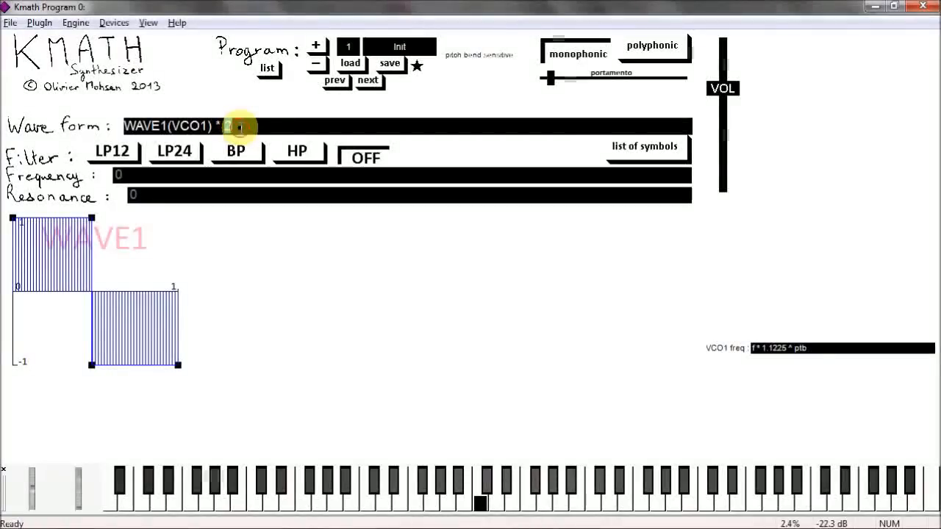
{"action": "type", "text": "10"}
{"action": "left_click_drag", "start_coordinate": [725, 89], "coordinate": [729, 180]}
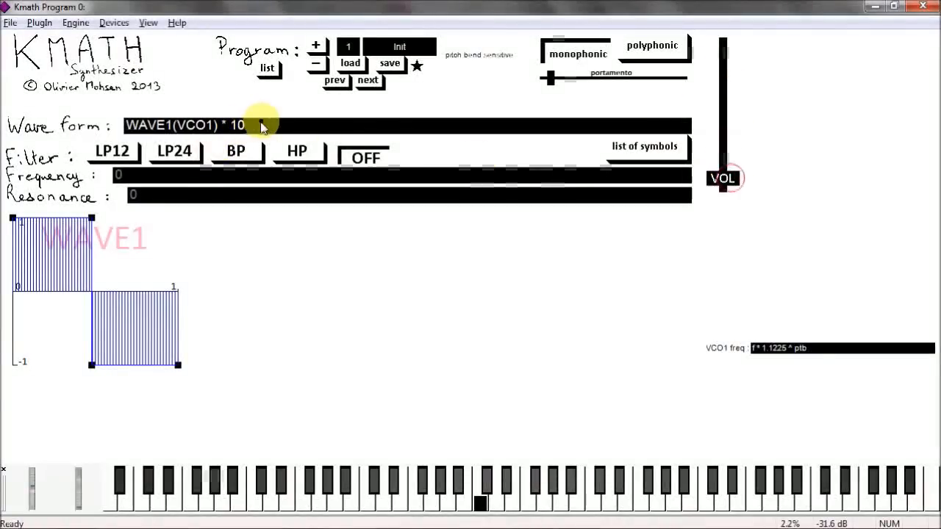
{"action": "left_click", "coordinate": [261, 126]}
{"action": "left_click", "coordinate": [261, 125]}
{"action": "type", "text": "0000000000"}
{"action": "key", "text": "Return"}
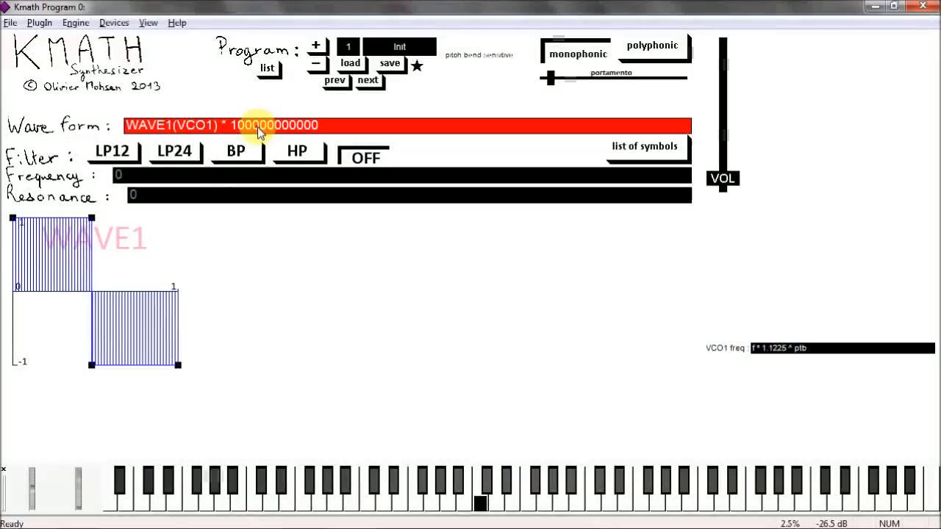
- Set the WAVE1(VCO1) factor to 0.5 and raise the volume to about two thirds of its range
{"action": "left_click", "coordinate": [258, 126]}
{"action": "double_click", "coordinate": [257, 127]}
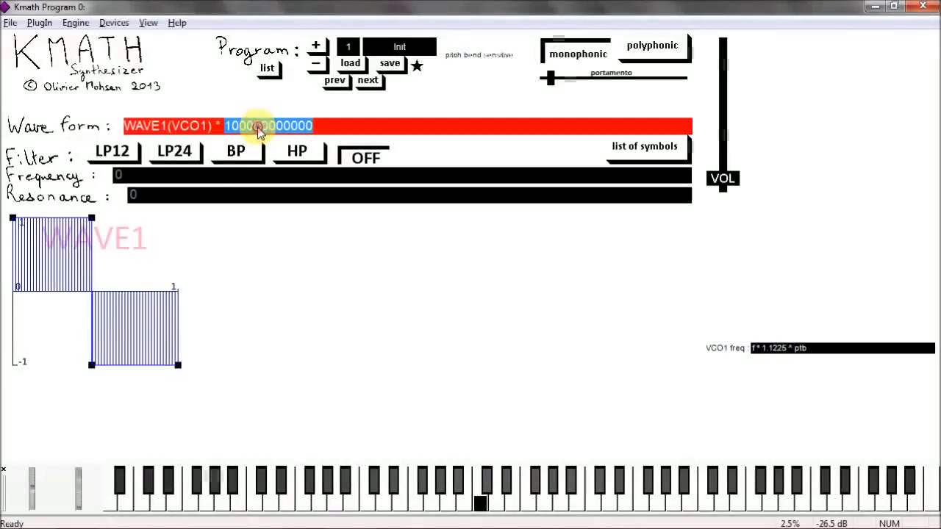
{"action": "type", "text": "0.5"}
{"action": "key", "text": "Return"}
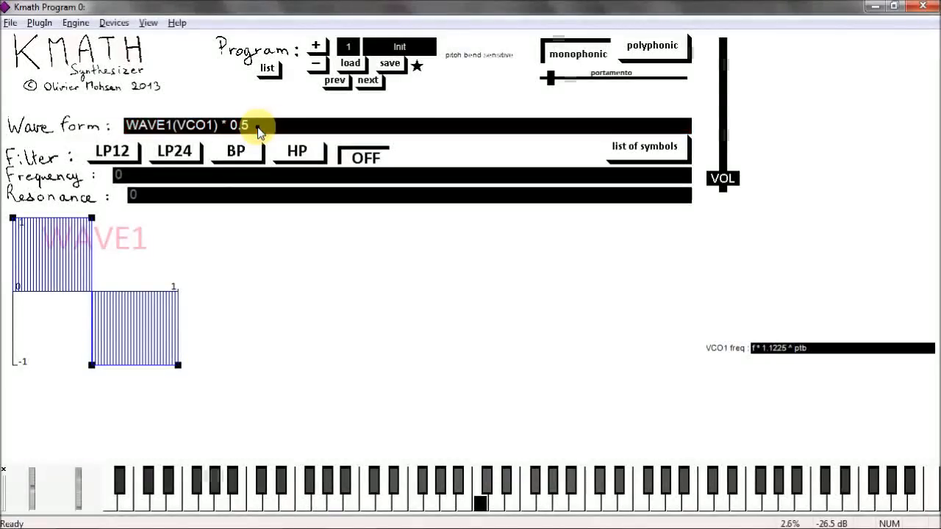
{"action": "left_click_drag", "start_coordinate": [729, 176], "coordinate": [712, 98]}
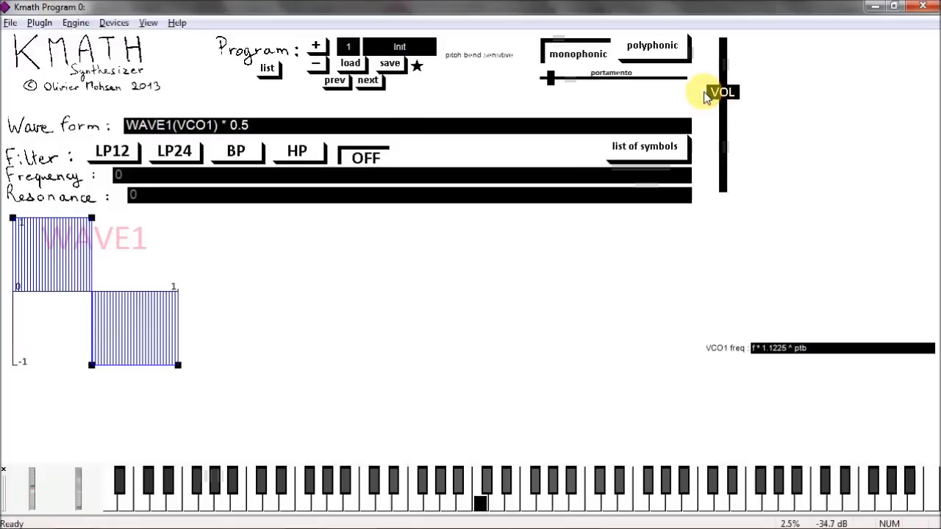
- Add + WAVE2(VCO2) to the wave form and shape WAVE2 as a sawtooth falling from 1 to -1
{"action": "left_click", "coordinate": [281, 129]}
{"action": "left_click", "coordinate": [284, 127]}
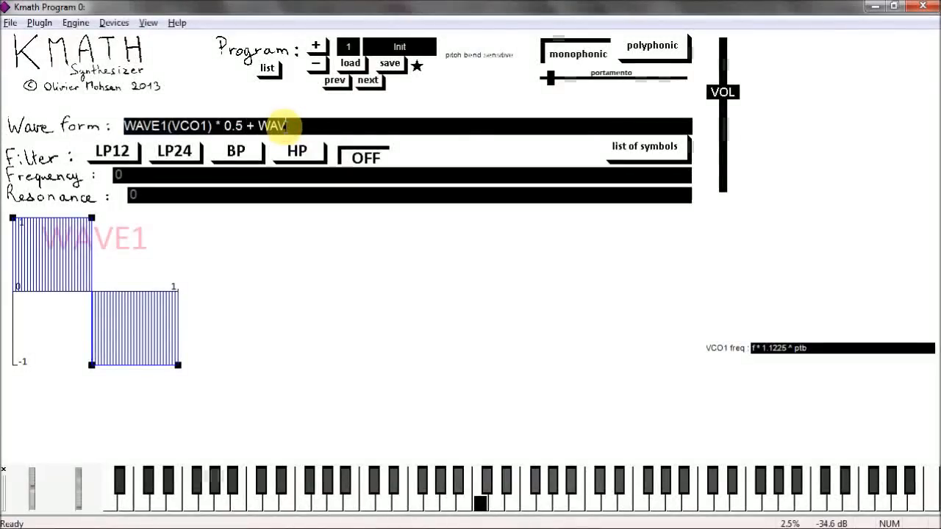
{"action": "type", "text": "+ WAVE2("}
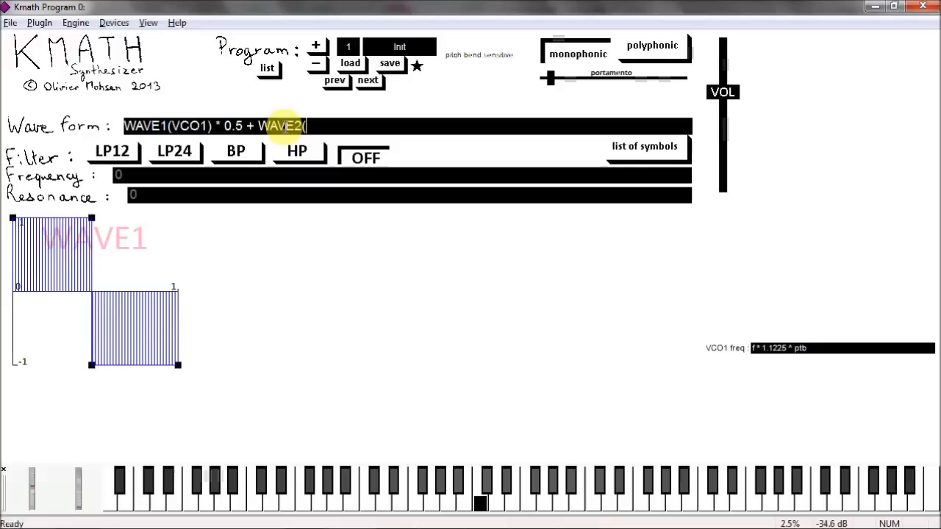
{"action": "type", "text": "VCO2)"}
{"action": "key", "text": "Return"}
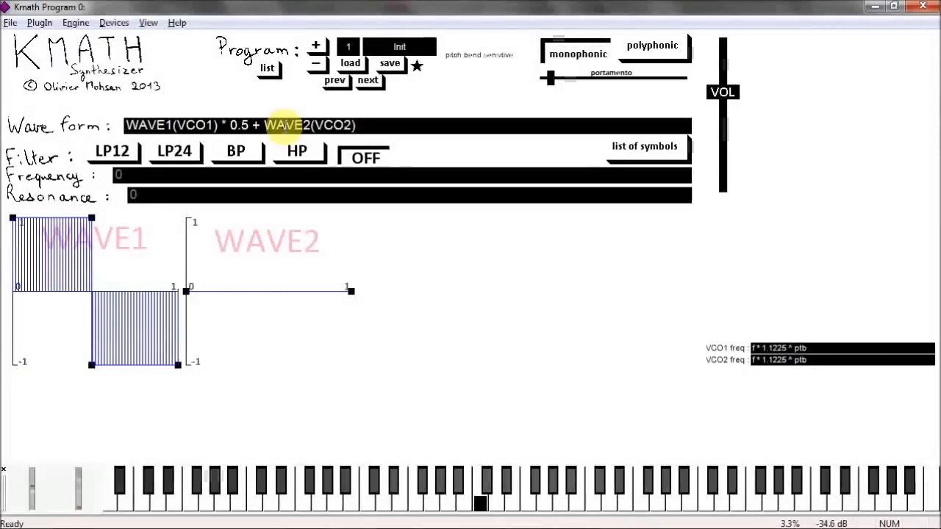
{"action": "left_click_drag", "start_coordinate": [188, 291], "coordinate": [180, 215]}
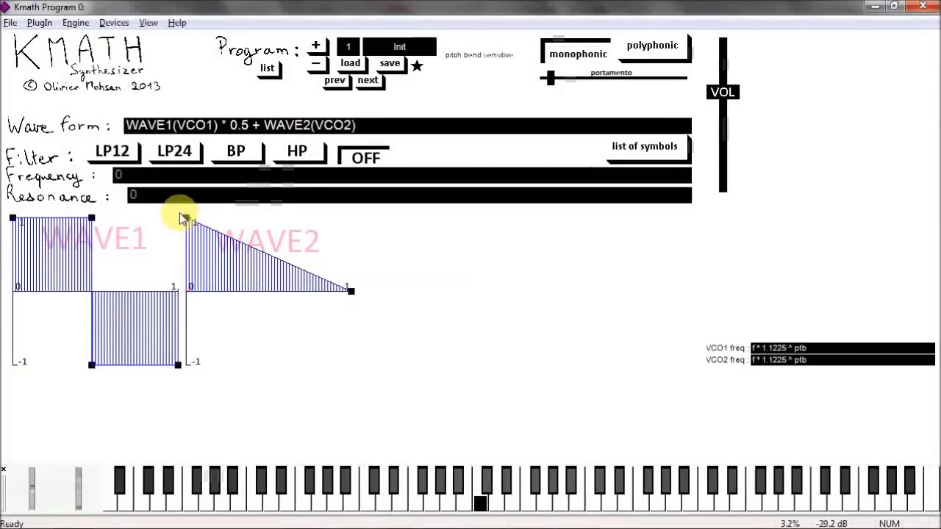
{"action": "left_click_drag", "start_coordinate": [352, 291], "coordinate": [355, 384]}
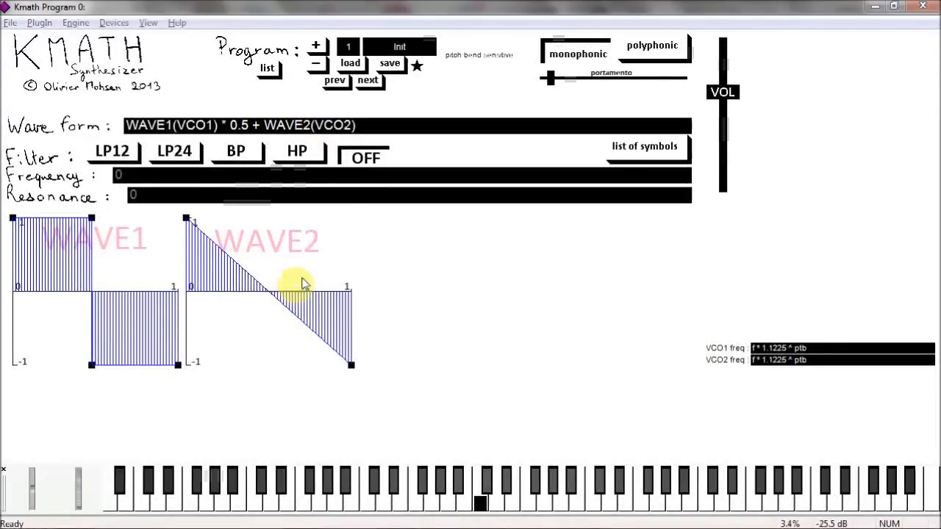
- Multiply WAVE2(VCO2) by 0.4 in the wave form formula
{"action": "left_click", "coordinate": [371, 129]}
{"action": "left_click", "coordinate": [372, 130]}
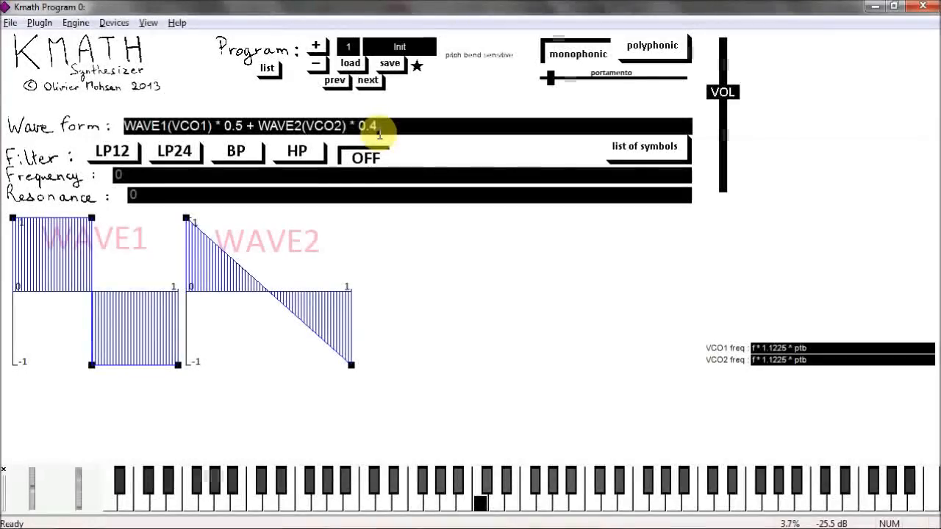
{"action": "key", "text": "Return"}
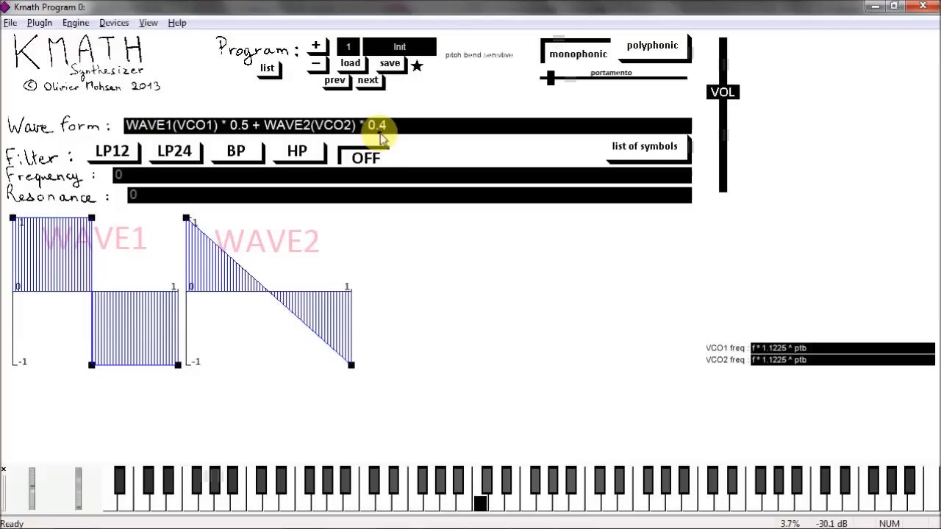
- Highlight the X1,...,X9 faders entry in the list of symbols and use X1 and X2 as the WAVE1(VCO1) and WAVE2(VCO2) factors
{"action": "left_click", "coordinate": [644, 146]}
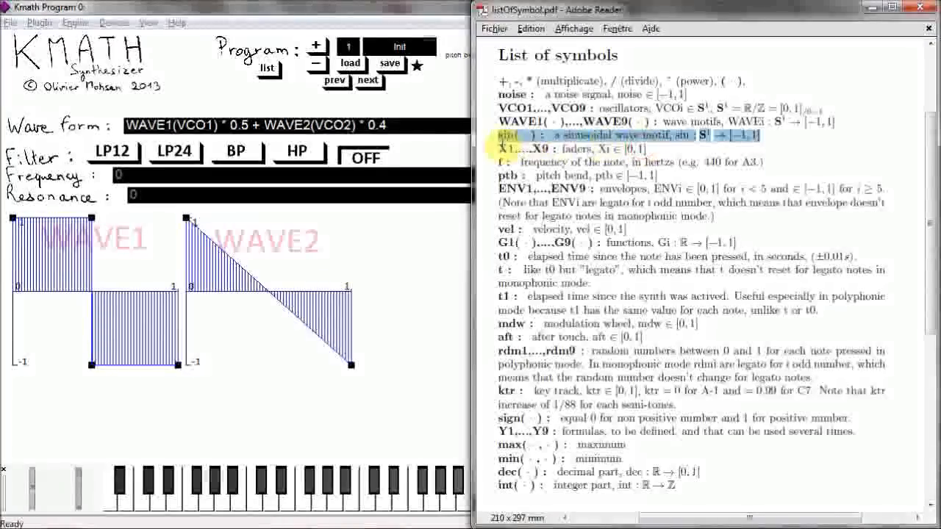
{"action": "triple_click", "coordinate": [502, 148]}
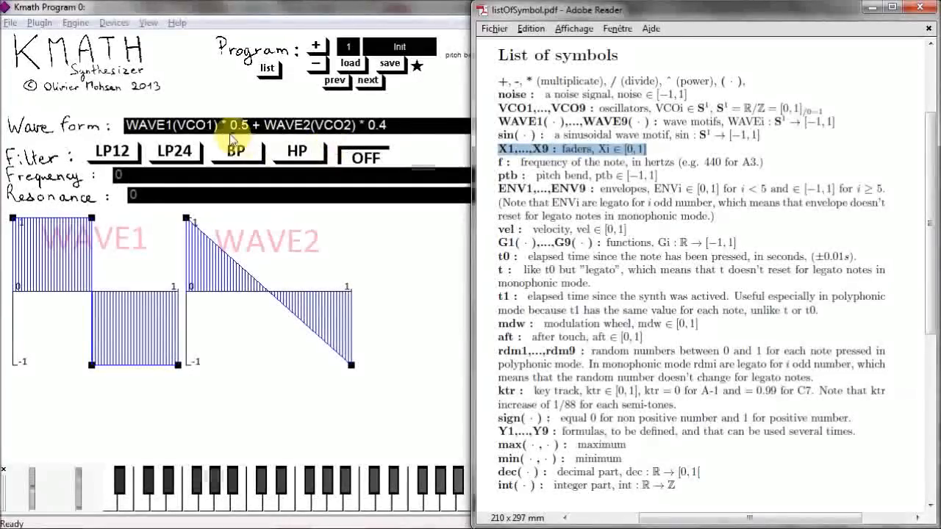
{"action": "left_click", "coordinate": [228, 127]}
{"action": "double_click", "coordinate": [231, 127]}
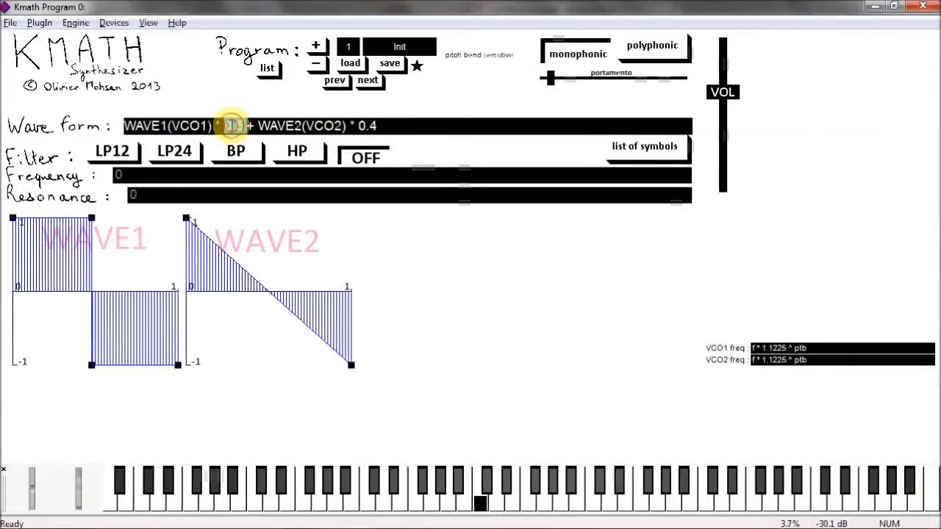
{"action": "type", "text": "X1"}
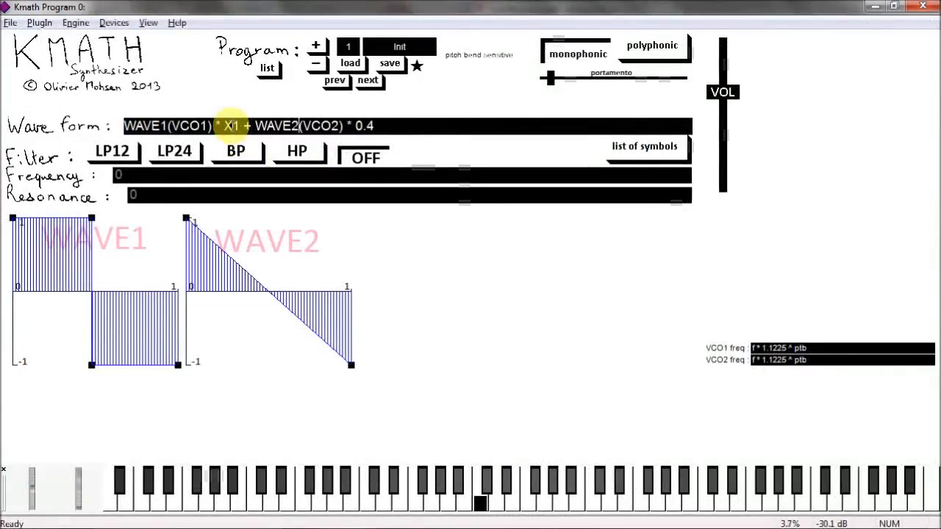
{"action": "key", "text": "BackSpace"}
{"action": "type", "text": "X2"}
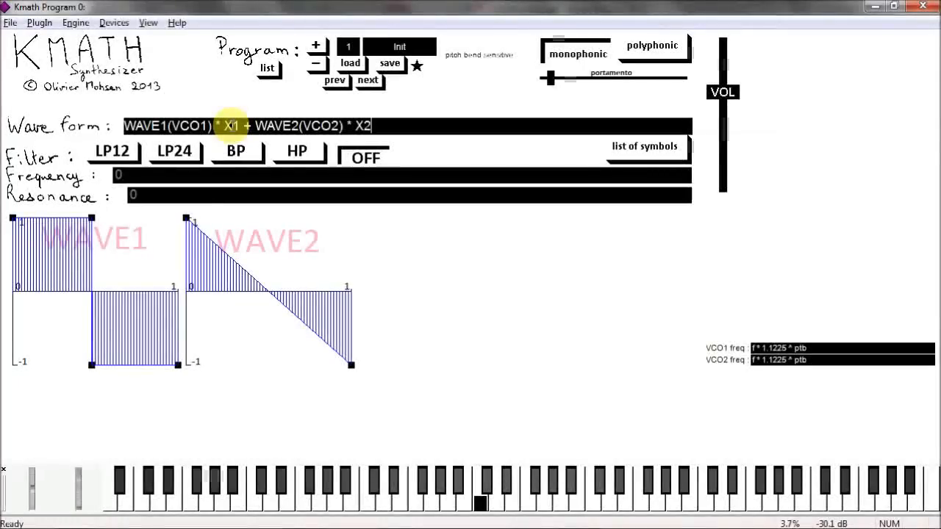
{"action": "key", "text": "Return"}
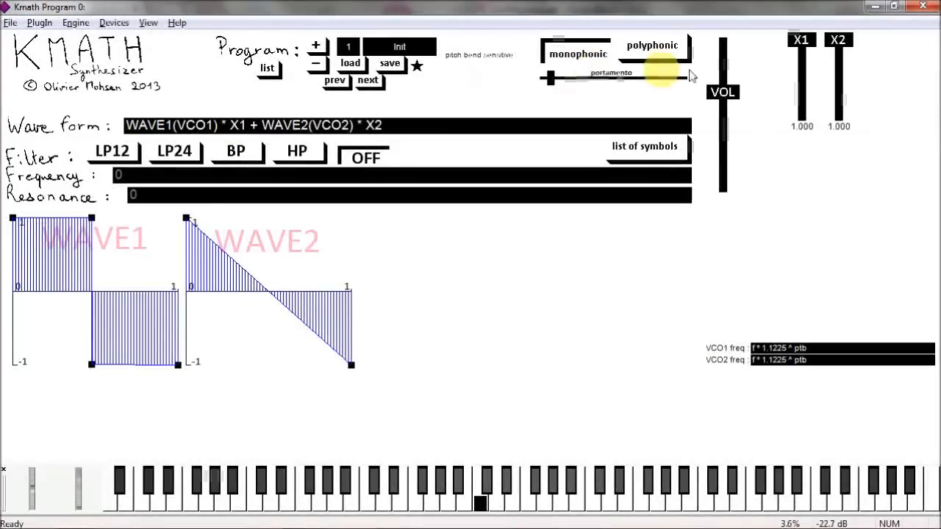
- Lower fader X1 to 0.000 and fader X2 to 0.830
{"action": "left_click_drag", "start_coordinate": [798, 47], "coordinate": [800, 110]}
{"action": "mouse_move", "coordinate": [838, 39]}
{"action": "left_mouse_down"}
{"action": "mouse_move", "coordinate": [838, 109]}
{"action": "mouse_move", "coordinate": [800, 63]}
{"action": "mouse_move", "coordinate": [802, 39]}
{"action": "mouse_move", "coordinate": [800, 113]}
{"action": "mouse_move", "coordinate": [838, 39]}
{"action": "mouse_move", "coordinate": [836, 82]}
{"action": "mouse_move", "coordinate": [838, 42]}
{"action": "mouse_move", "coordinate": [835, 53]}
{"action": "left_mouse_up"}
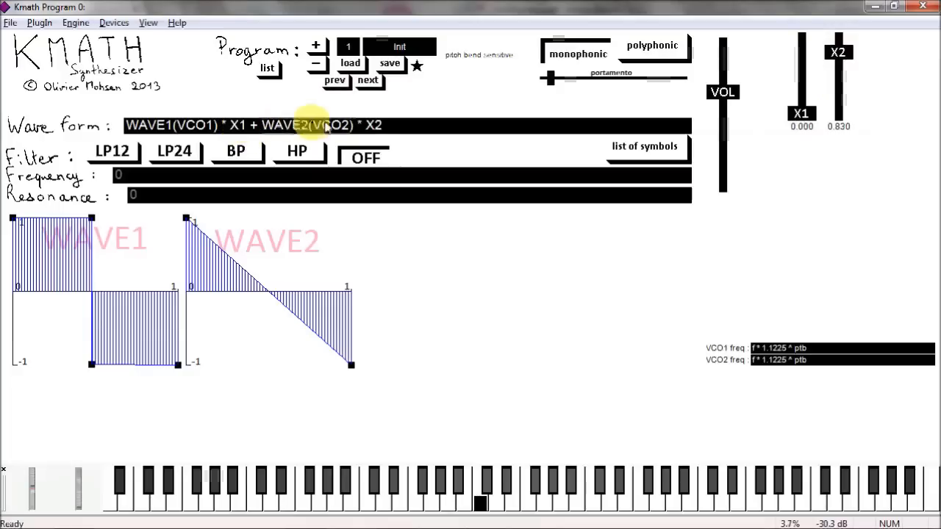
- Change the WAVE2(VCO2) factor to (1-X1) in the wave form formula and set fader X1 to 0.200
{"action": "left_click", "coordinate": [369, 126]}
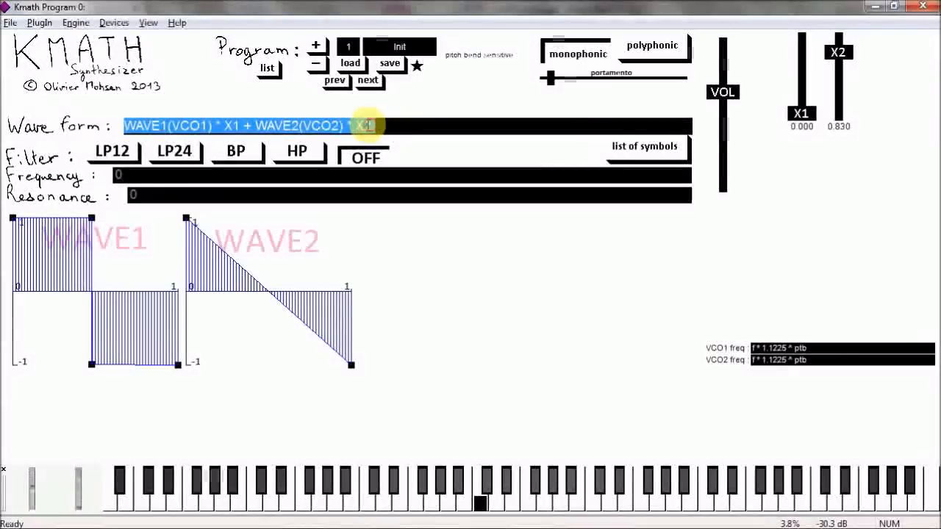
{"action": "left_click", "coordinate": [368, 127]}
{"action": "double_click", "coordinate": [365, 126]}
{"action": "type", "text": "(1-X1"}
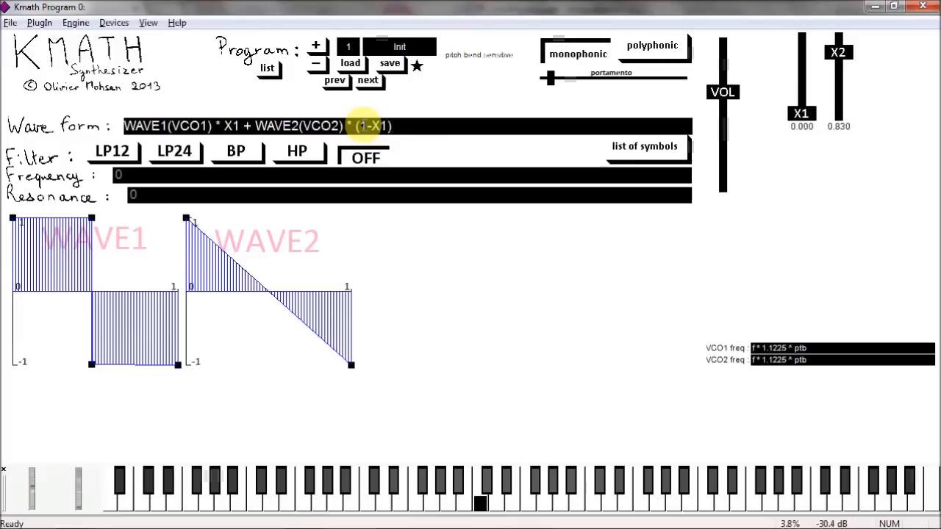
{"action": "key", "text": "Return"}
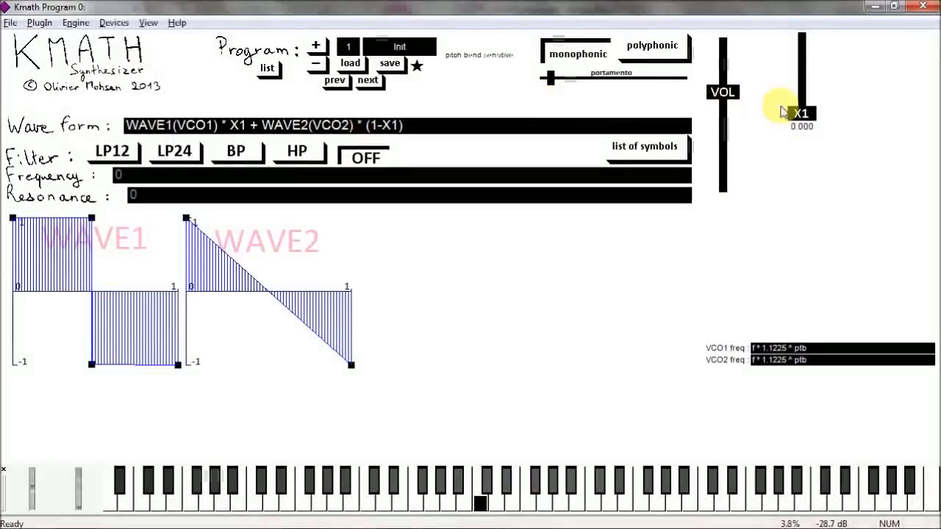
{"action": "mouse_move", "coordinate": [802, 115]}
{"action": "left_mouse_down"}
{"action": "mouse_move", "coordinate": [788, 44]}
{"action": "mouse_move", "coordinate": [793, 107]}
{"action": "mouse_move", "coordinate": [790, 38]}
{"action": "mouse_move", "coordinate": [794, 102]}
{"action": "left_mouse_up"}
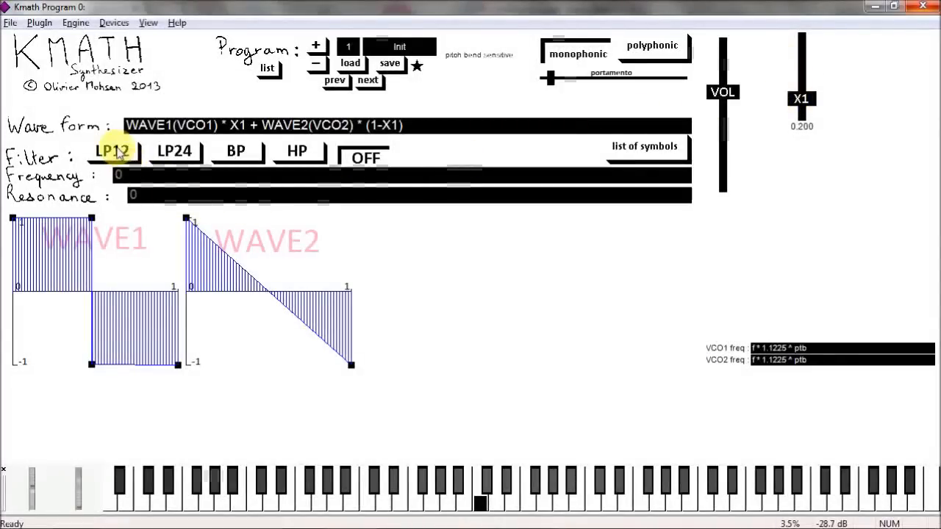
- Enable the LP24 filter with a frequency of 2000 and a resonance of 0.5
{"action": "left_click", "coordinate": [175, 151]}
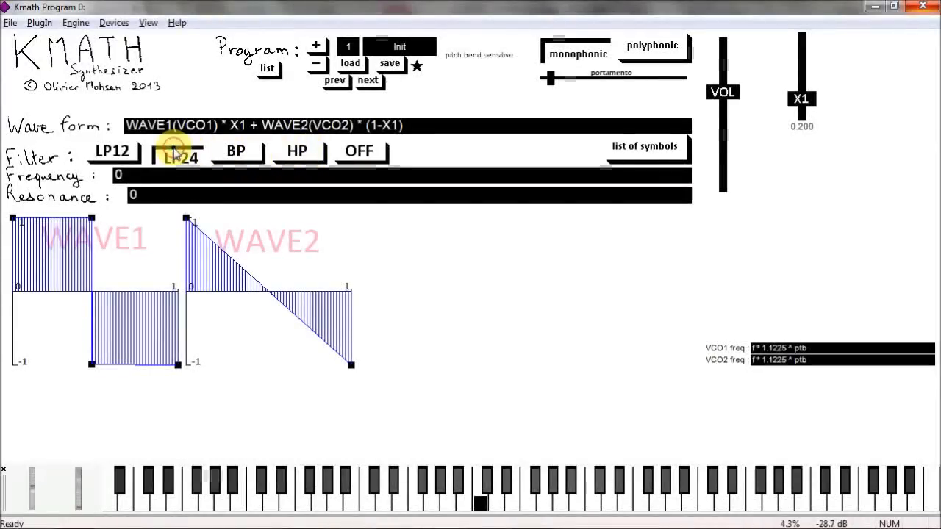
{"action": "double_click", "coordinate": [119, 177]}
{"action": "type", "text": "2000"}
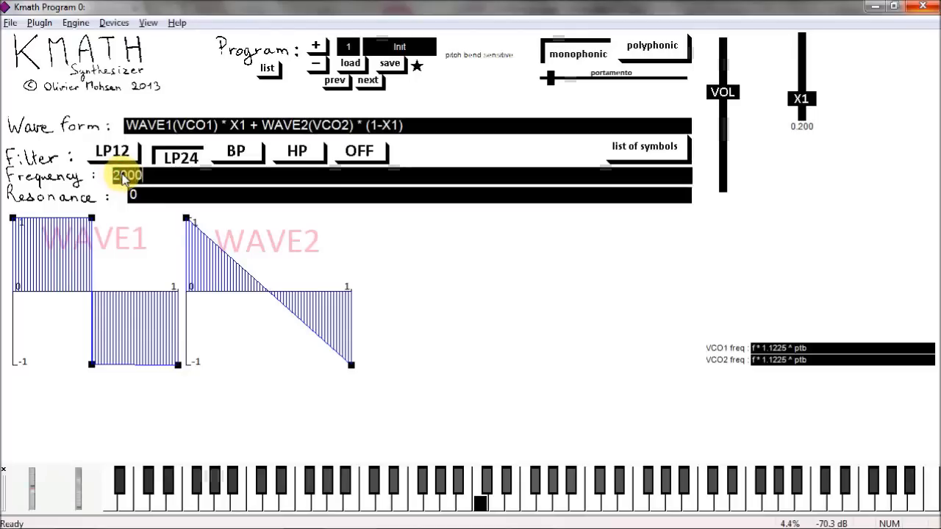
{"action": "key", "text": "Return"}
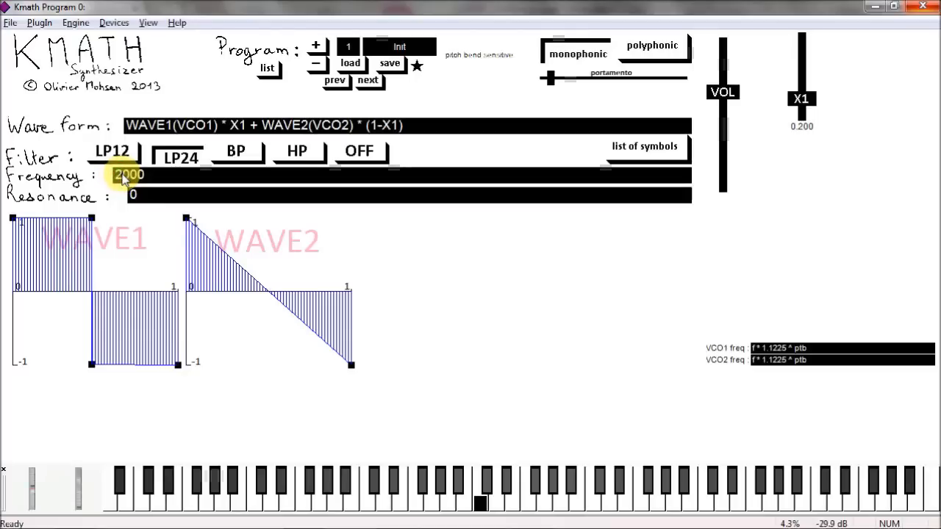
{"action": "left_click", "coordinate": [137, 194]}
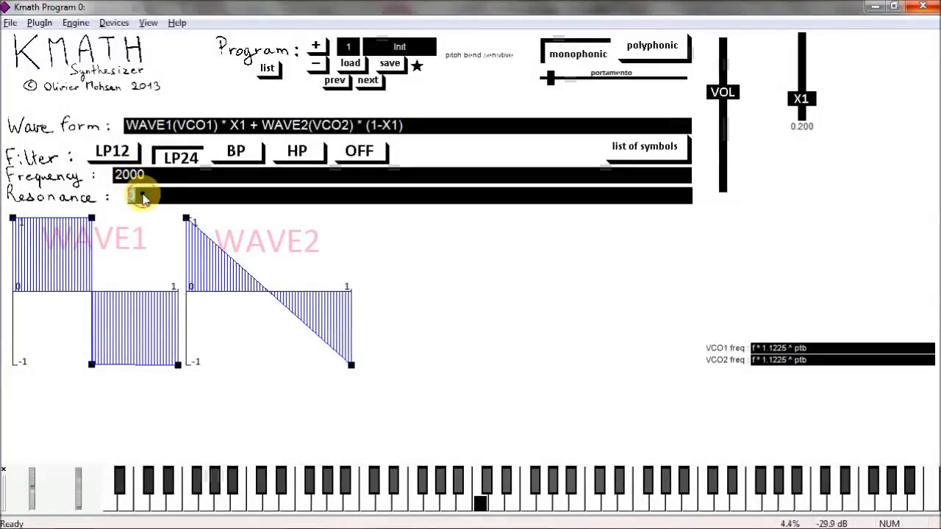
{"action": "key", "text": "Return"}
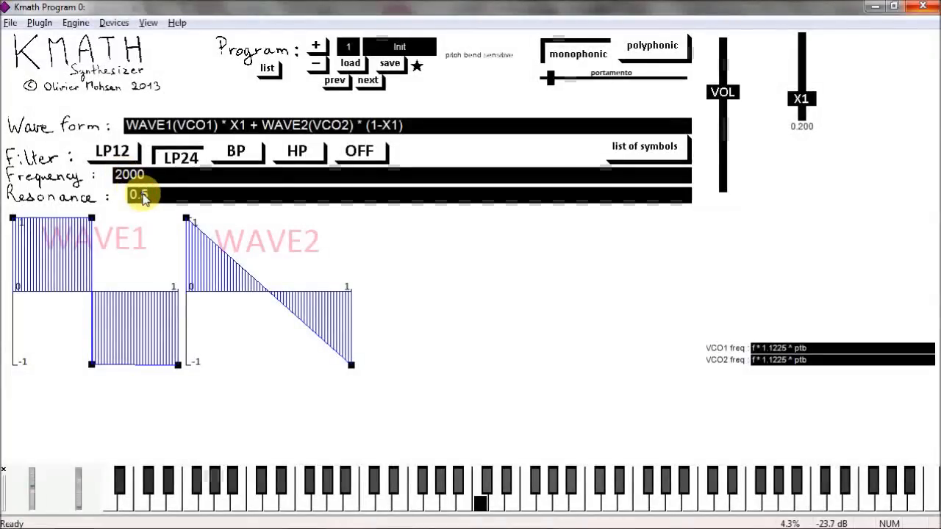
- Set the filter frequency to 4000 and the resonance to 0.7
{"action": "left_click", "coordinate": [118, 176]}
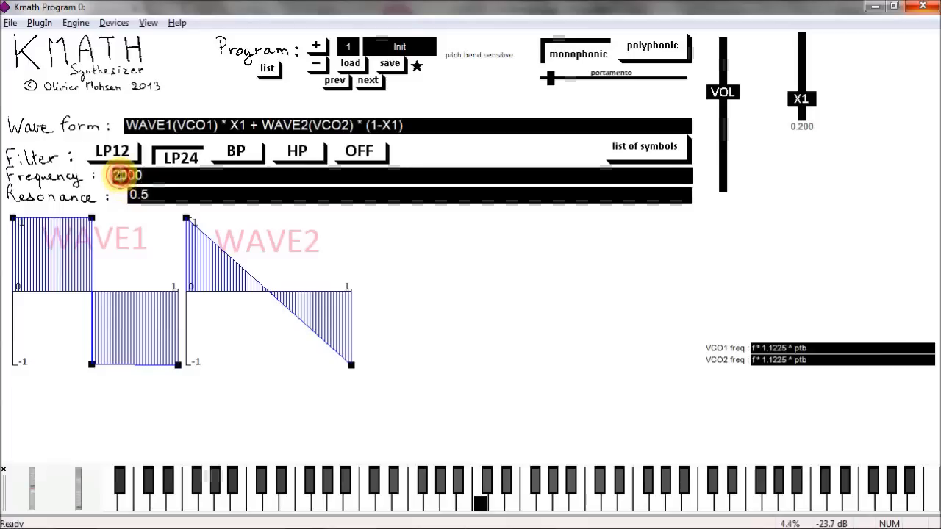
{"action": "type", "text": "4"}
{"action": "key", "text": "Return"}
{"action": "left_click", "coordinate": [136, 195]}
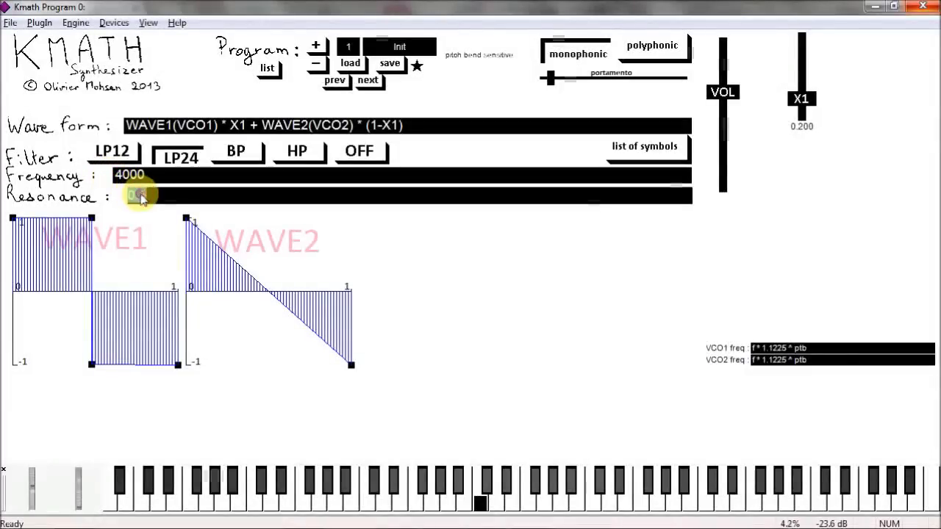
{"action": "type", "text": "0.7"}
{"action": "key", "text": "Return"}
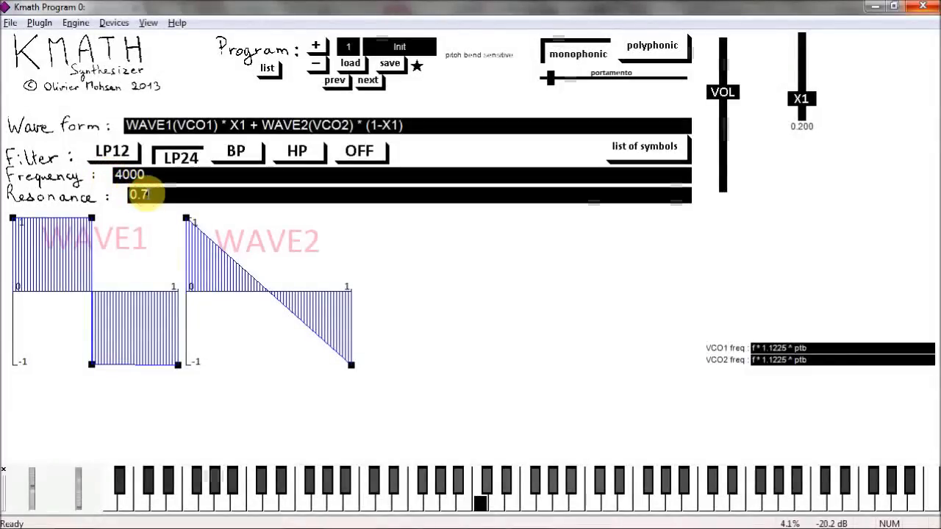
- Set the filter frequency to 6000
{"action": "left_click", "coordinate": [126, 175]}
{"action": "left_click", "coordinate": [112, 175]}
{"action": "type", "text": "1"}
{"action": "key", "text": "Delete"}
{"action": "type", "text": "6"}
{"action": "key", "text": "Return"}
- Multiply the filter frequency by X3 and set fader X3 to 0.640
{"action": "left_click", "coordinate": [154, 179]}
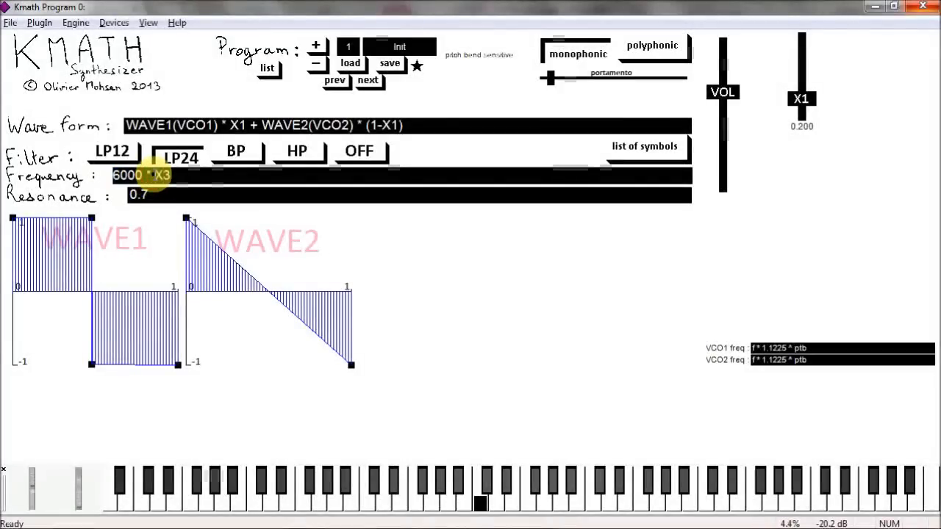
{"action": "key", "text": "Return"}
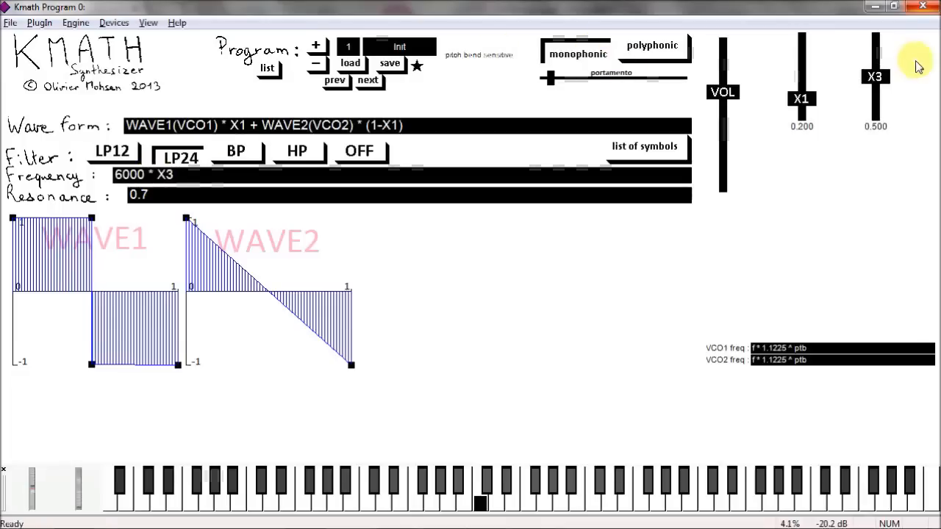
{"action": "mouse_move", "coordinate": [875, 77]}
{"action": "left_mouse_down"}
{"action": "mouse_move", "coordinate": [878, 123]}
{"action": "mouse_move", "coordinate": [878, 44]}
{"action": "mouse_move", "coordinate": [882, 71]}
{"action": "left_mouse_up"}
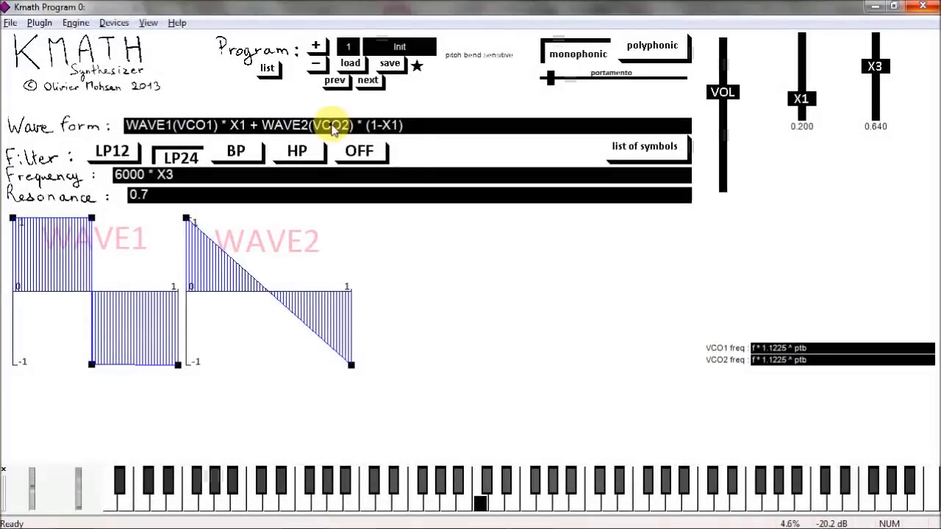
- Replace both the VCO1 and VCO2 frequency formulas with plain f
{"action": "left_click", "coordinate": [773, 348]}
{"action": "left_click", "coordinate": [761, 348]}
{"action": "left_click_drag", "start_coordinate": [757, 349], "coordinate": [827, 349]}
{"action": "type", "text": "f"}
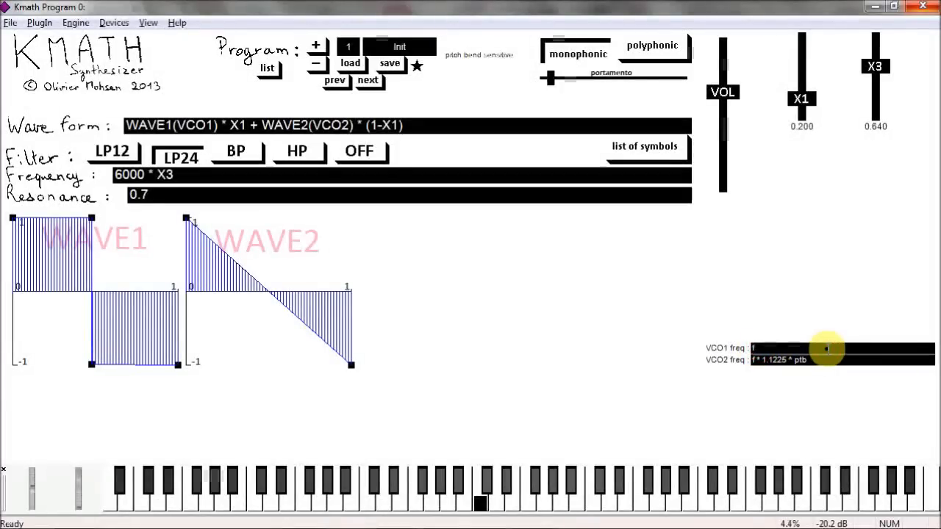
{"action": "left_click", "coordinate": [759, 360]}
{"action": "left_click", "coordinate": [758, 360]}
{"action": "left_click_drag", "start_coordinate": [756, 360], "coordinate": [832, 361]}
{"action": "type", "text": "f"}
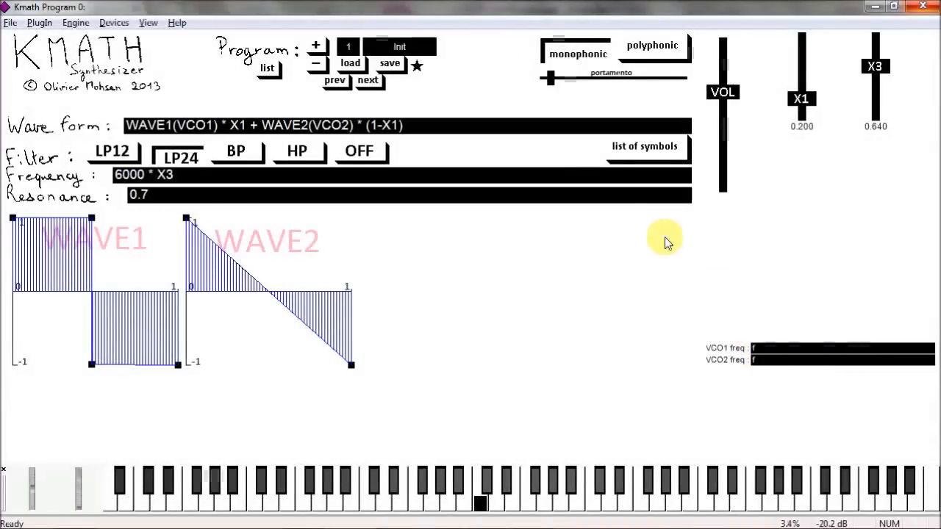
- Highlight the entry for f, the note frequency, in the list of symbols and return to the synthesizer
{"action": "left_click", "coordinate": [645, 147]}
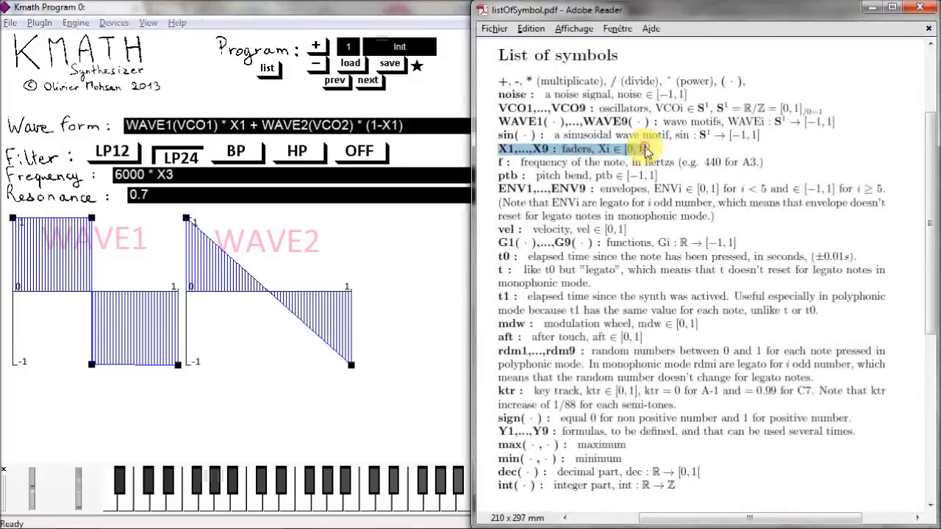
{"action": "triple_click", "coordinate": [537, 162]}
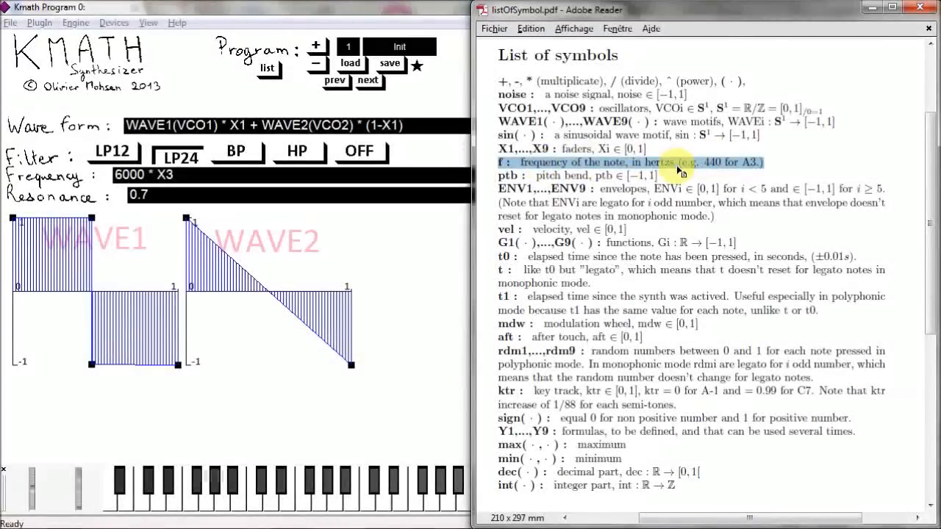
{"action": "left_click", "coordinate": [439, 245]}
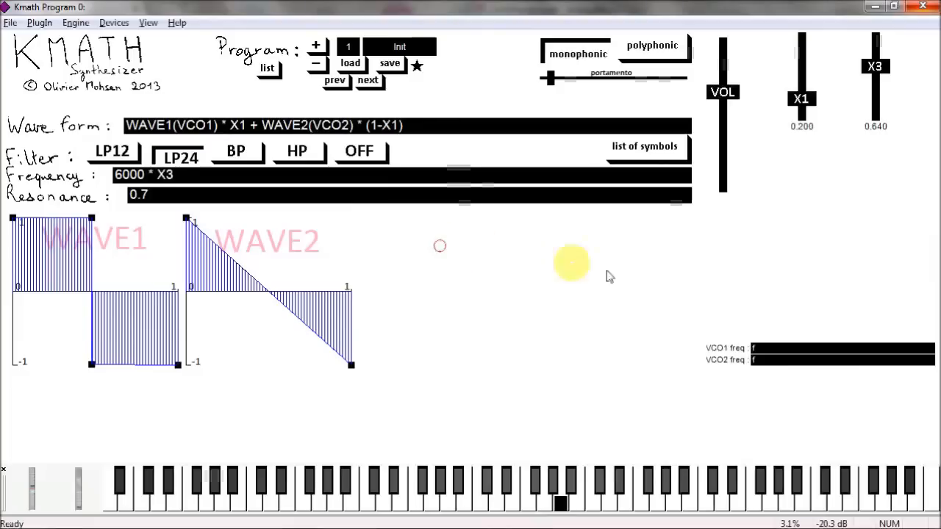
- Detune the second oscillator by setting the VCO2 frequency to f * 1.01
{"action": "left_click", "coordinate": [761, 358]}
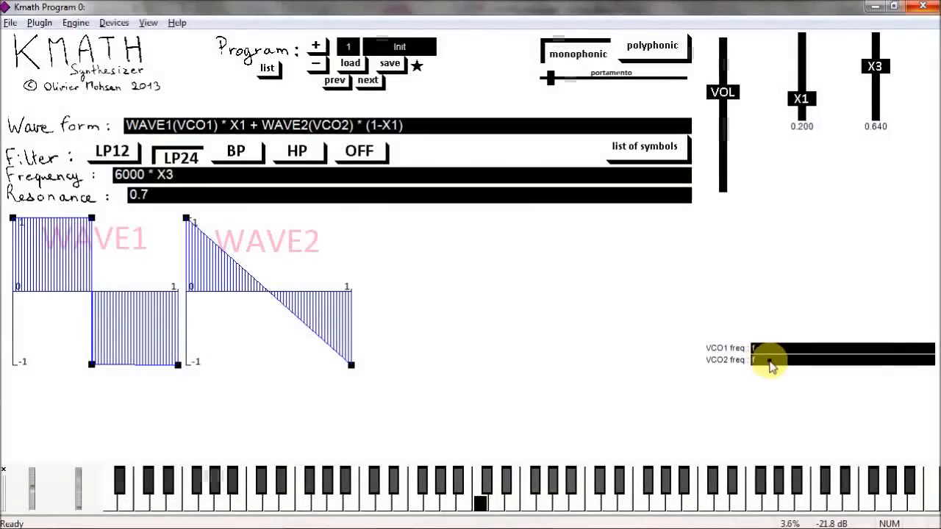
{"action": "left_click", "coordinate": [770, 360]}
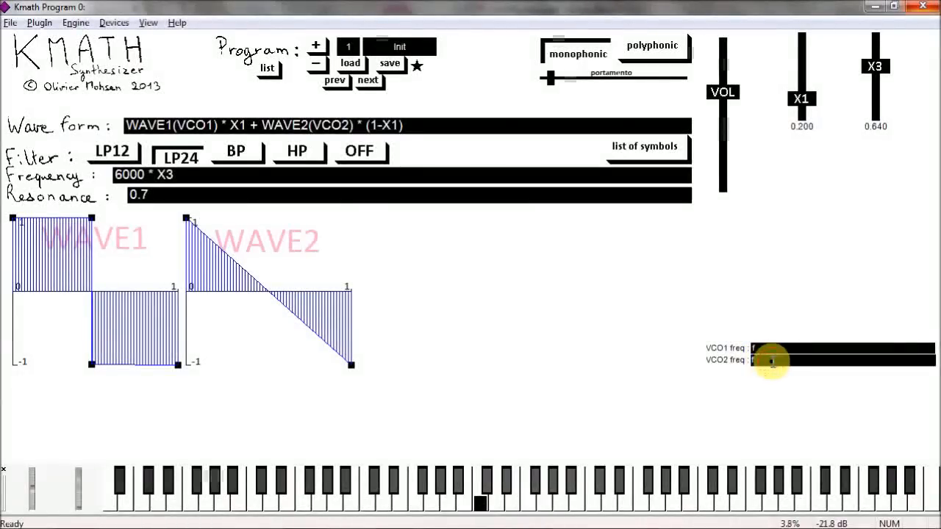
{"action": "type", "text": "1.01"}
{"action": "key", "text": "Return"}
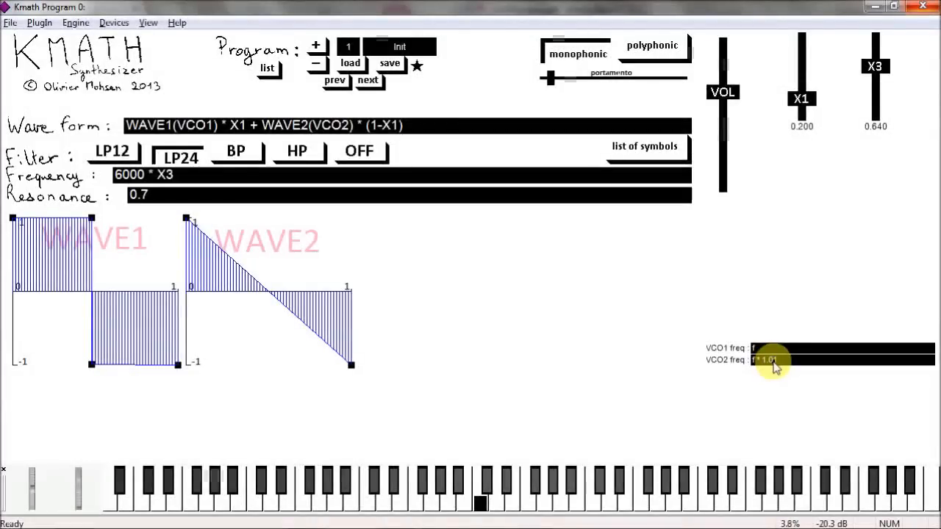
- Set the VCO2 frequency formula to f * 2
{"action": "double_click", "coordinate": [780, 362]}
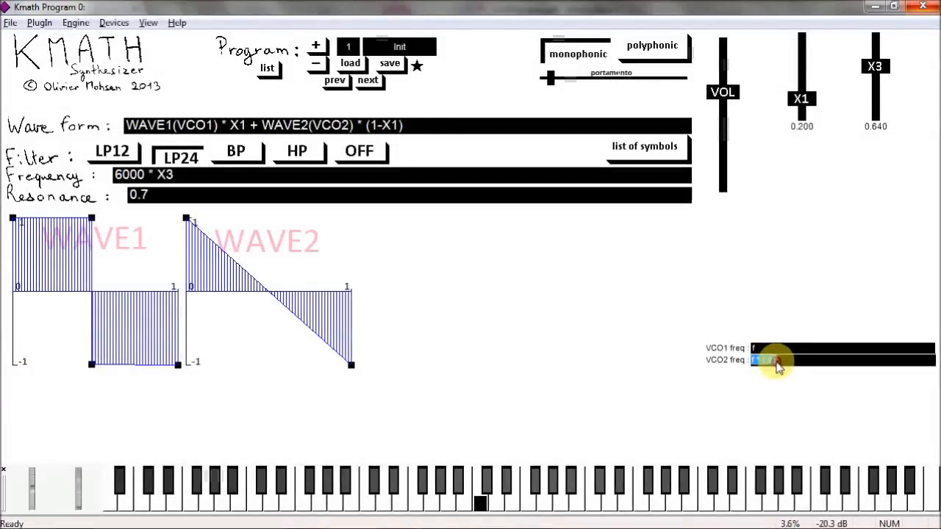
{"action": "left_click", "coordinate": [768, 363]}
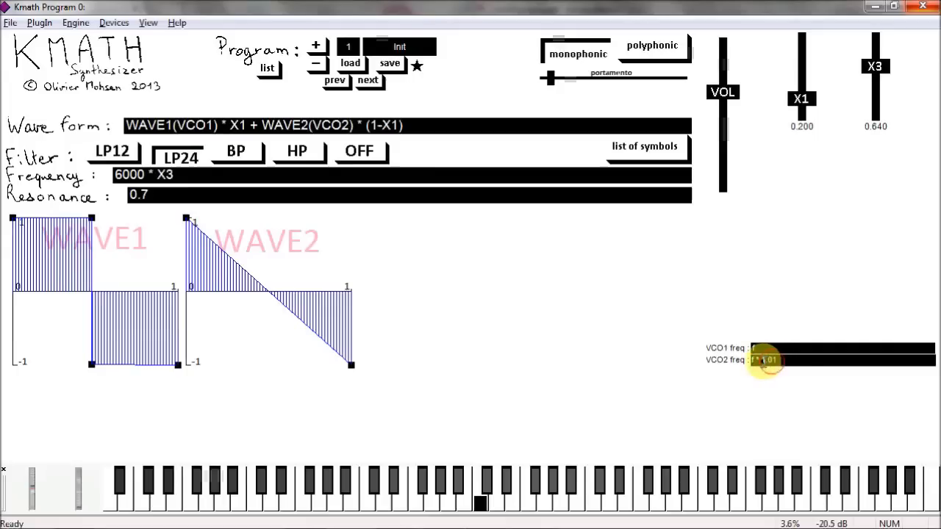
{"action": "left_click_drag", "start_coordinate": [762, 361], "coordinate": [789, 362]}
{"action": "type", "text": "2"}
{"action": "key", "text": "Return"}
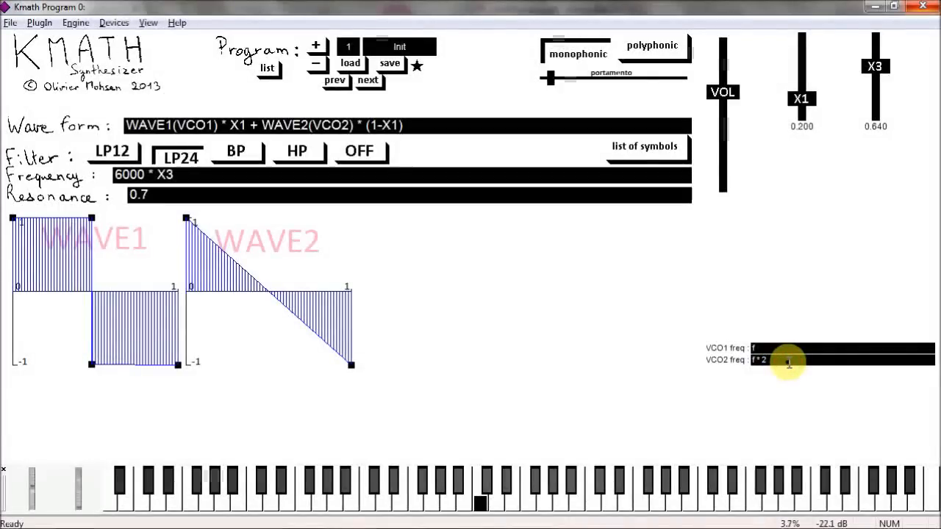
- Set the VCO2 frequency formula to f * 4
{"action": "left_click", "coordinate": [776, 362]}
{"action": "left_click_drag", "start_coordinate": [761, 361], "coordinate": [765, 361]}
{"action": "type", "text": "4"}
{"action": "key", "text": "Return"}
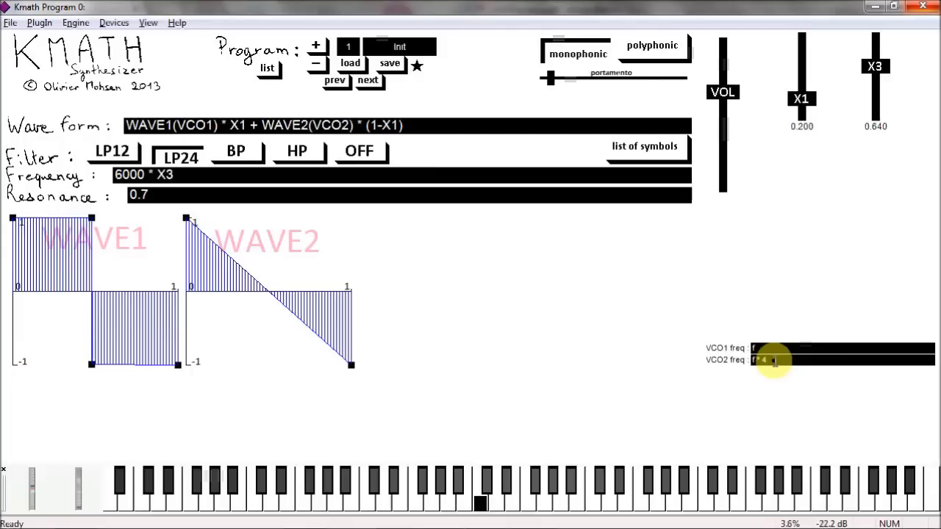
- Set the VCO2 frequency formula to f * 8
{"action": "left_click", "coordinate": [767, 361]}
{"action": "left_click_drag", "start_coordinate": [767, 361], "coordinate": [762, 361]}
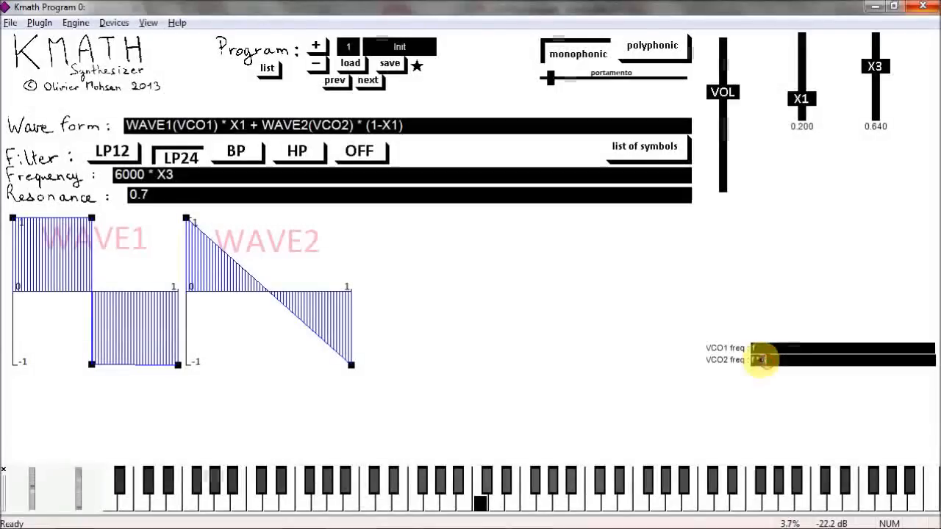
{"action": "type", "text": "8"}
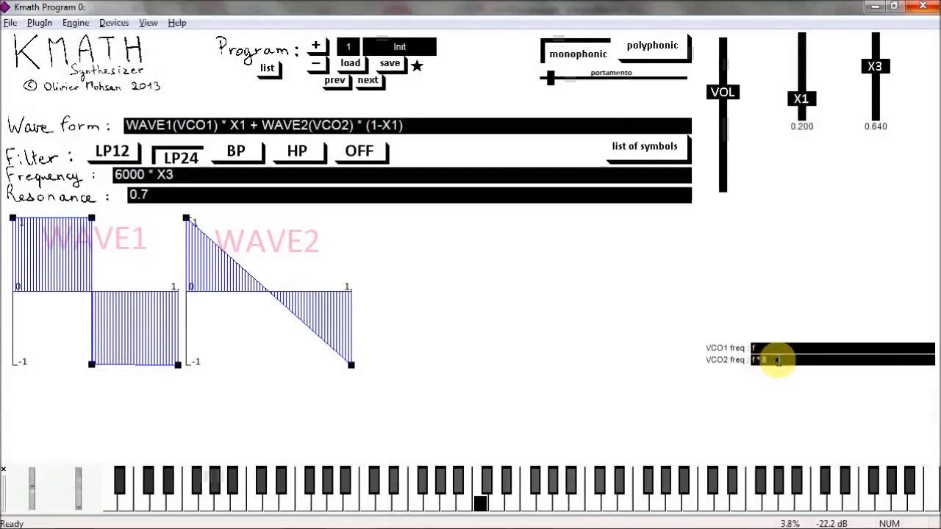
- Set the VCO2 frequency formula to f * 2^3, followed by f * 2^(-1)
{"action": "left_click", "coordinate": [764, 361]}
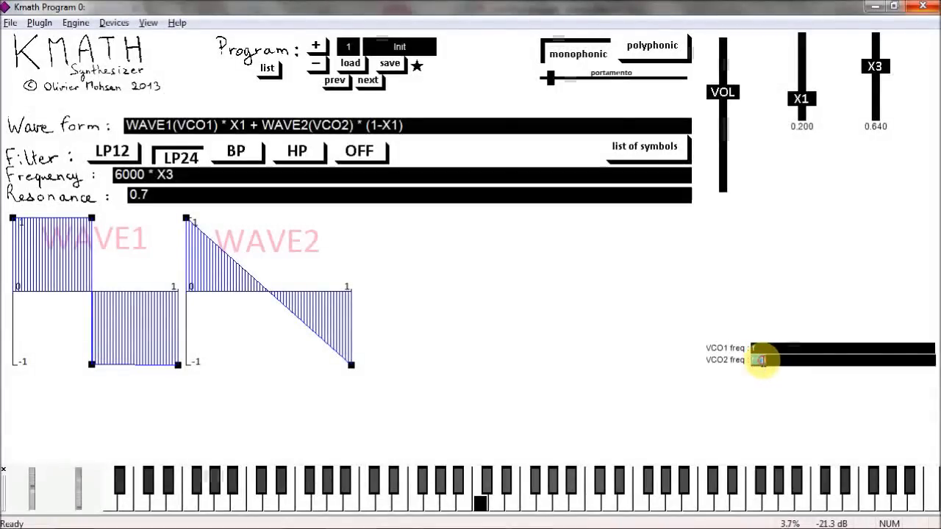
{"action": "left_click_drag", "start_coordinate": [761, 361], "coordinate": [774, 361]}
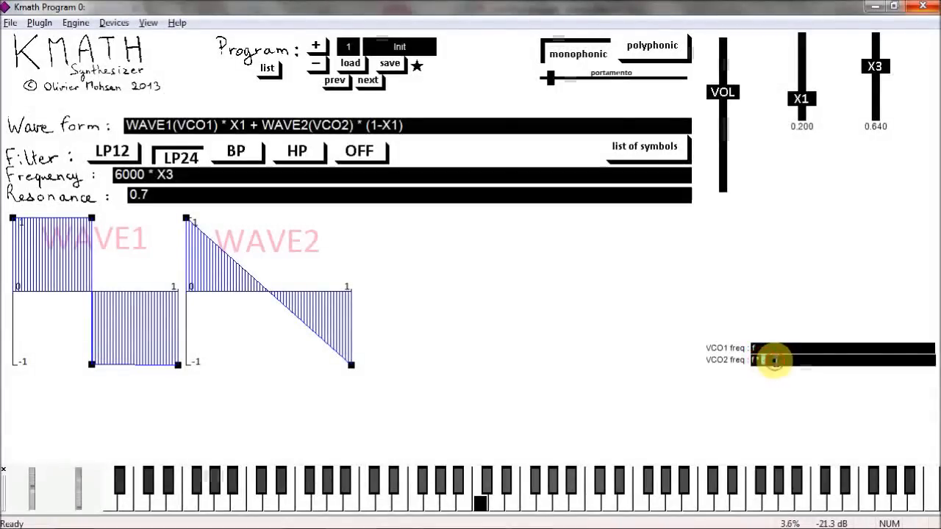
{"action": "type", "text": "2*3"}
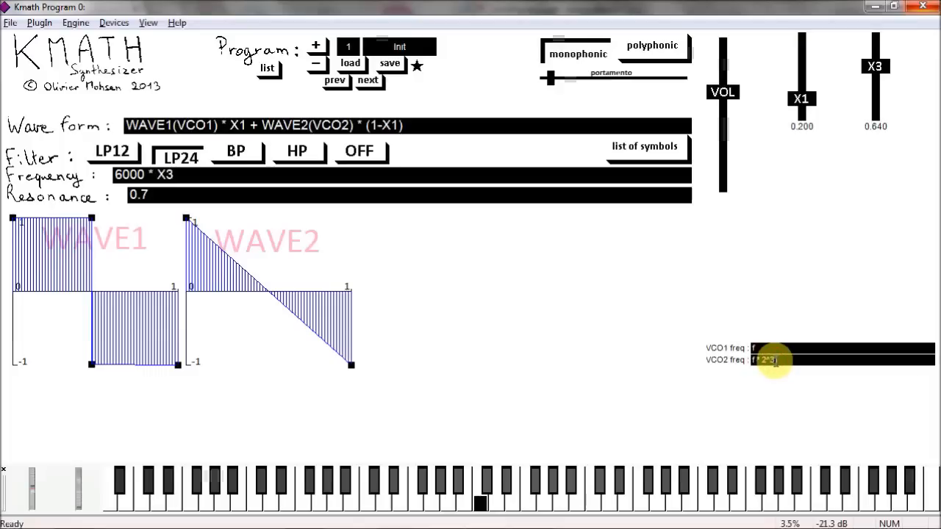
{"action": "left_click", "coordinate": [775, 361]}
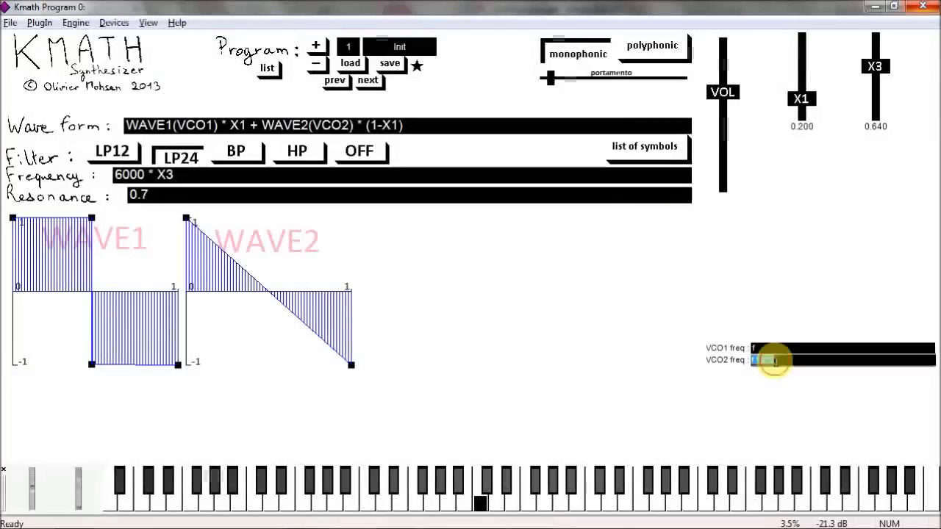
{"action": "left_click_drag", "start_coordinate": [770, 361], "coordinate": [778, 361]}
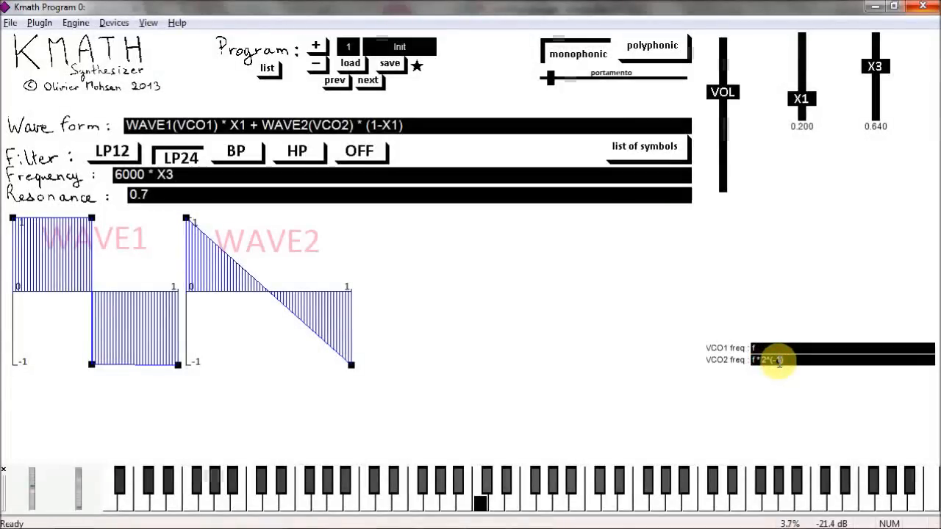
- Set the VCO2 frequency formula to f * 2^(1/12)
{"action": "left_click", "coordinate": [779, 361]}
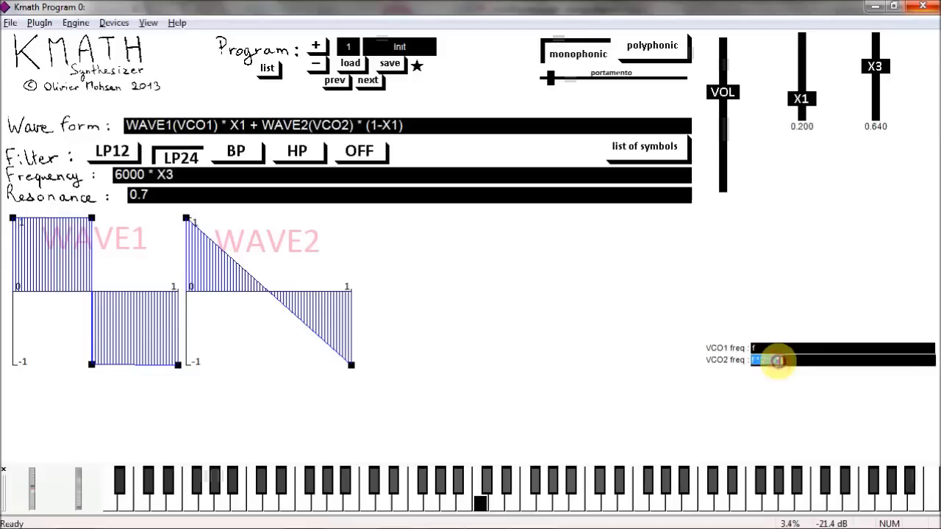
{"action": "left_click_drag", "start_coordinate": [771, 361], "coordinate": [783, 363]}
{"action": "key", "text": "BackSpace"}
{"action": "type", "text": "1/12)"}
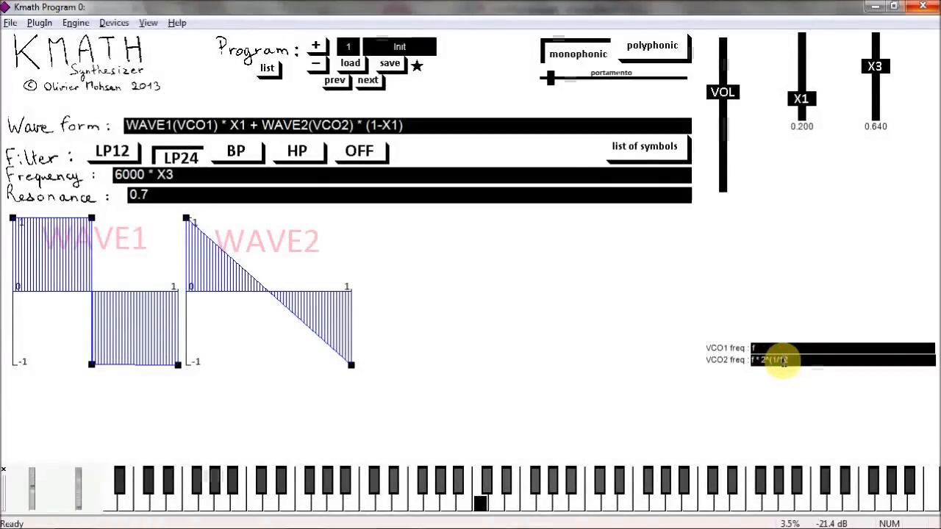
{"action": "key", "text": "Return"}
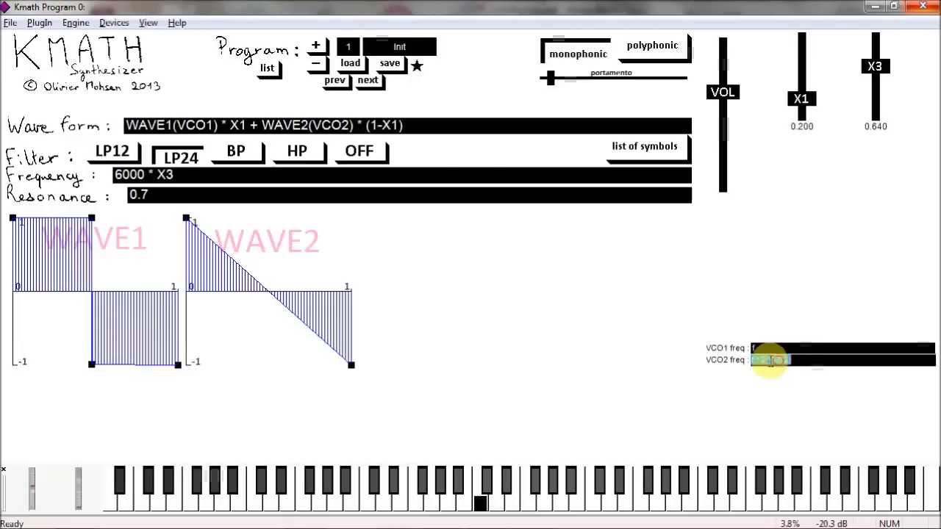
- Copy the factor 2^(7/12) from the VCO2 frequency formula and calculate it with a Google search in Chrome
{"action": "left_click_drag", "start_coordinate": [760, 360], "coordinate": [800, 361]}
{"action": "key", "text": "ctrl+c"}
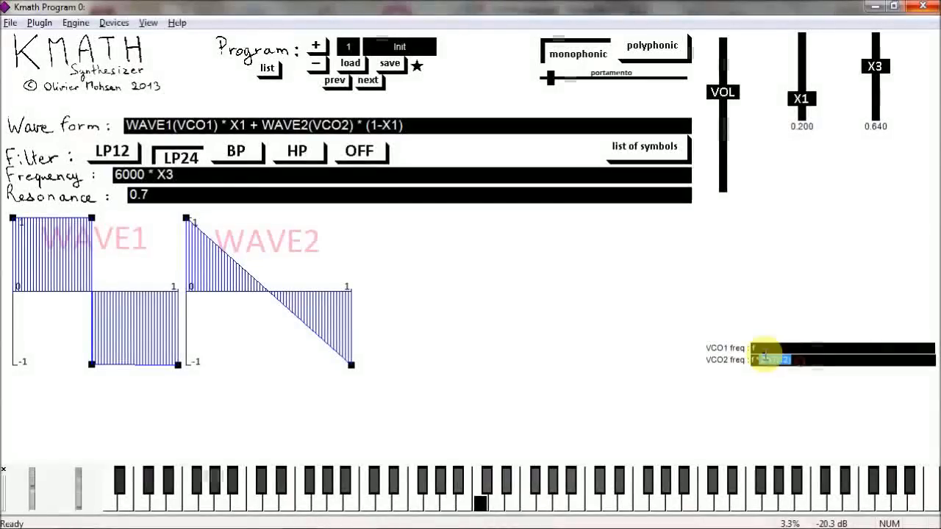
{"action": "right_click", "coordinate": [780, 359]}
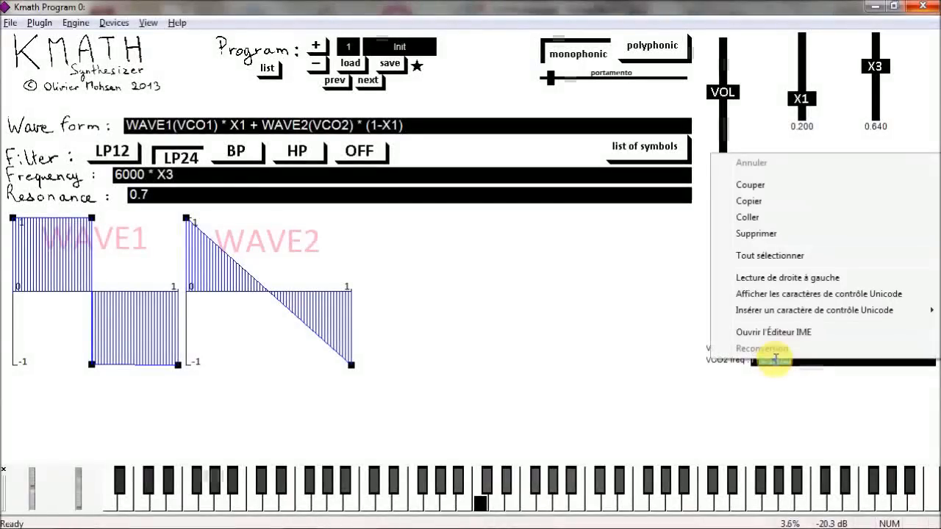
{"action": "left_click", "coordinate": [749, 200]}
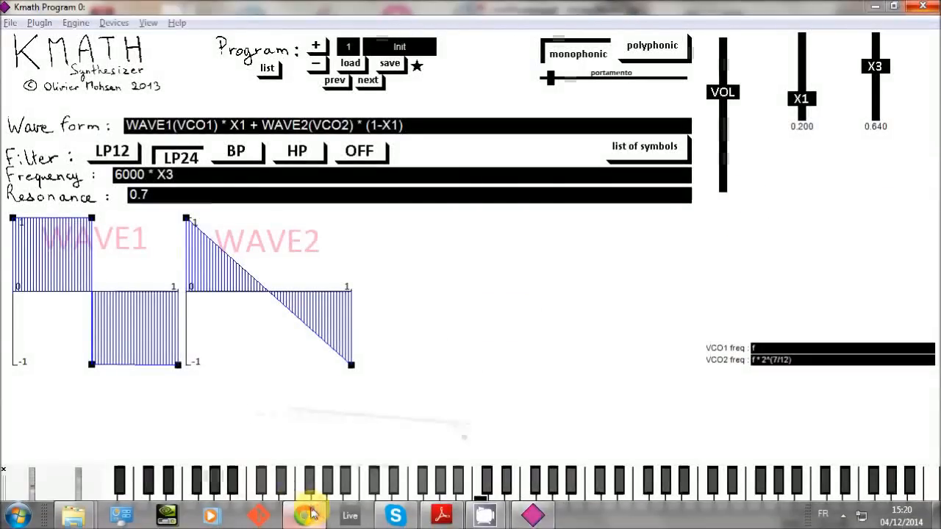
{"action": "left_click", "coordinate": [303, 514]}
{"action": "left_click", "coordinate": [248, 362]}
{"action": "right_click", "coordinate": [249, 364]}
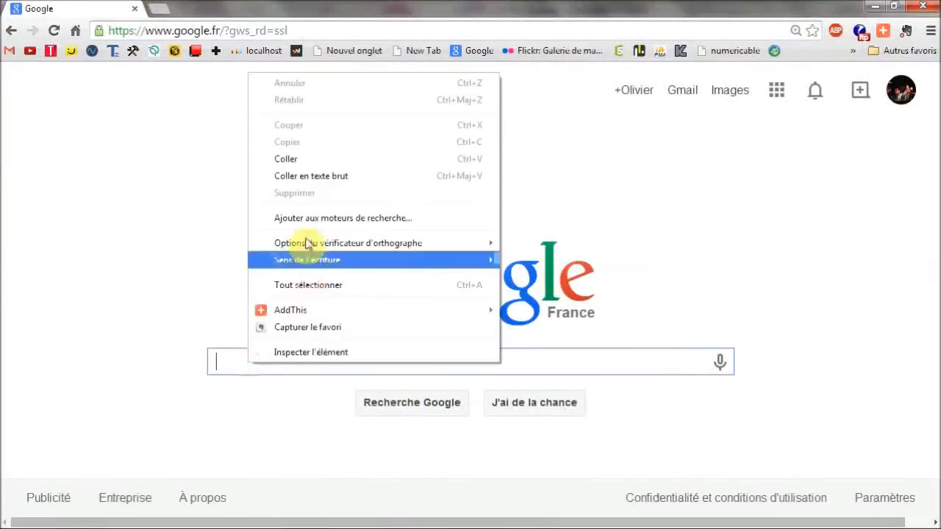
{"action": "left_click", "coordinate": [294, 159]}
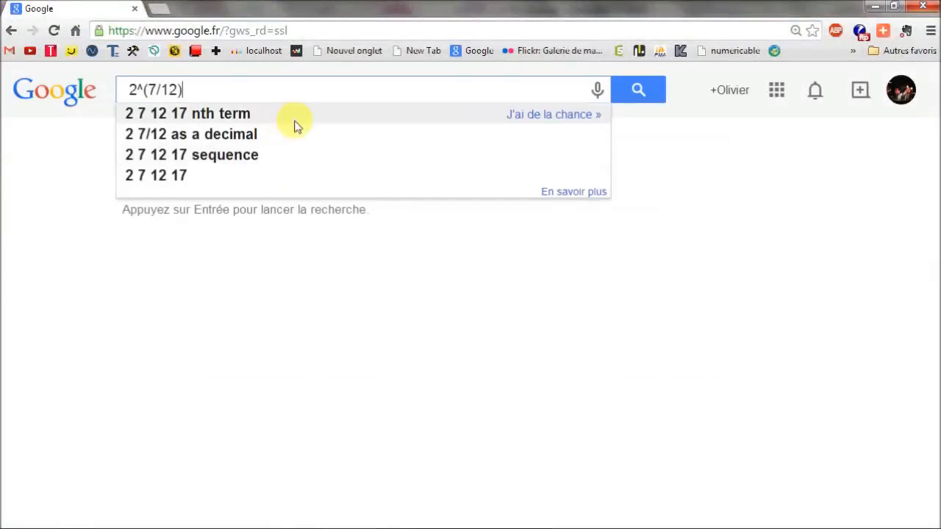
{"action": "key", "text": "Return"}
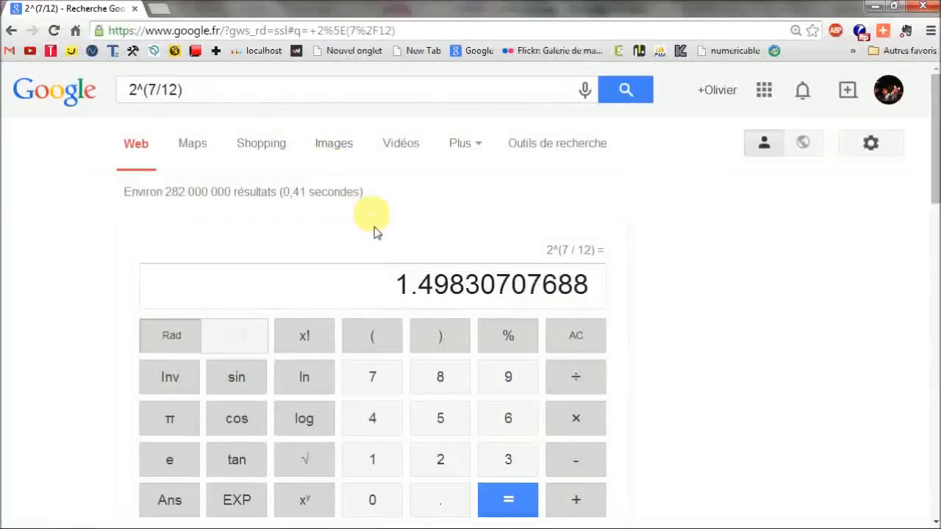
- Copy 1.4983070 from the calculated result and paste it over the factor in the VCO2 frequency formula in KMATH
{"action": "left_click_drag", "start_coordinate": [397, 277], "coordinate": [531, 284]}
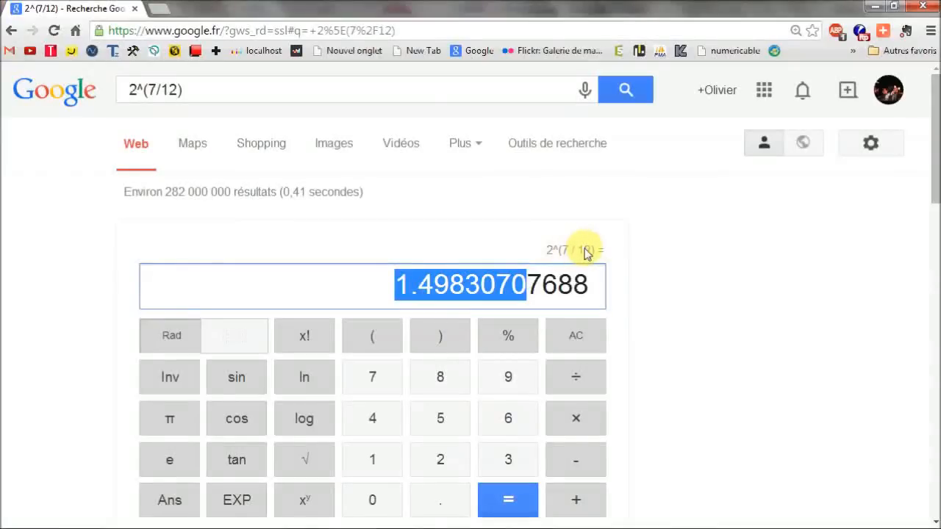
{"action": "right_click", "coordinate": [447, 286]}
{"action": "left_click", "coordinate": [469, 294]}
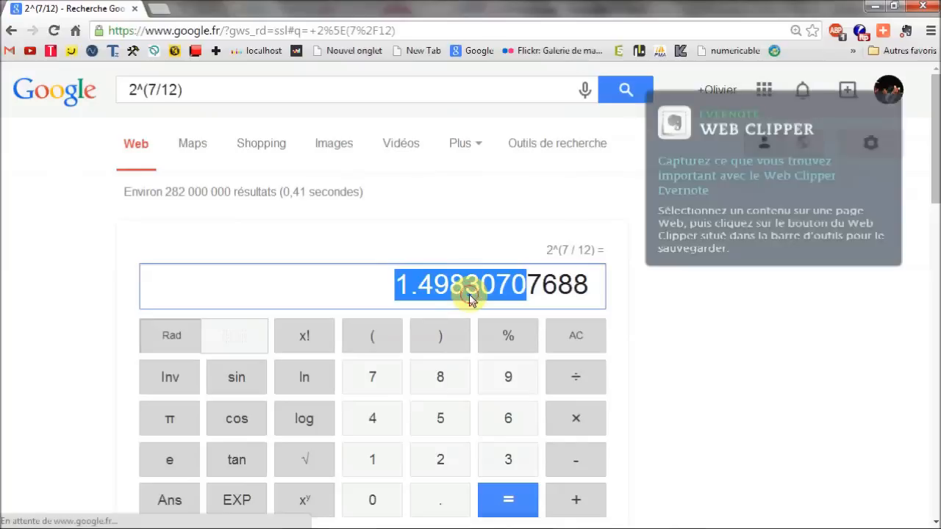
{"action": "mouse_move", "coordinate": [311, 527]}
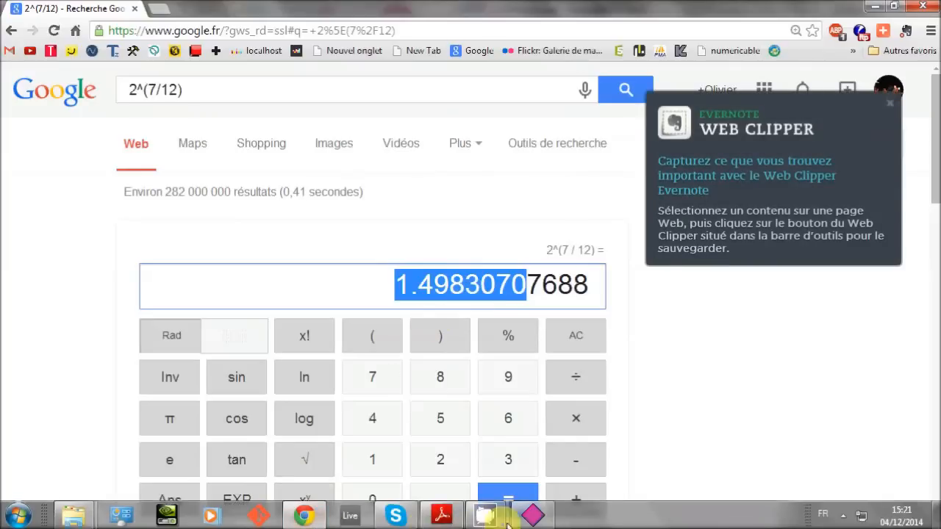
{"action": "left_click", "coordinate": [530, 516]}
{"action": "left_click", "coordinate": [779, 358]}
{"action": "left_click", "coordinate": [772, 359]}
{"action": "left_click_drag", "start_coordinate": [762, 361], "coordinate": [798, 361]}
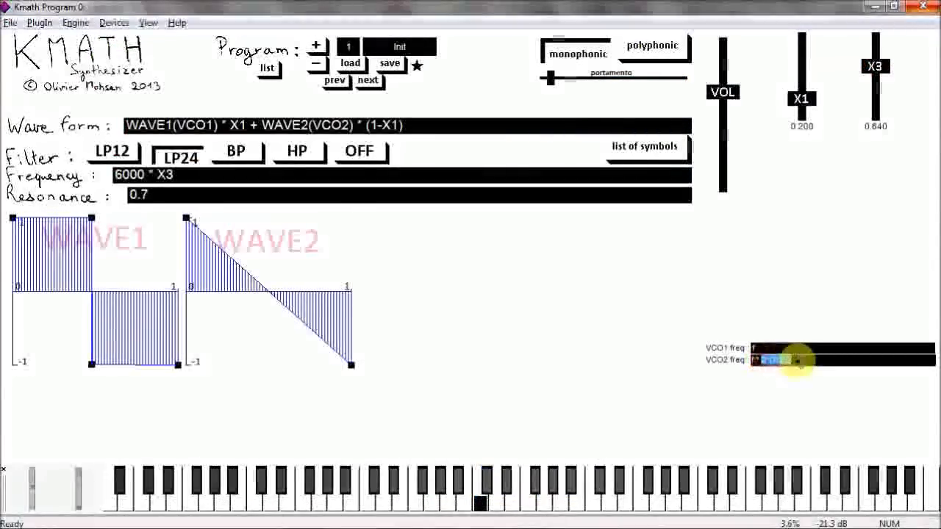
{"action": "right_click", "coordinate": [777, 359]}
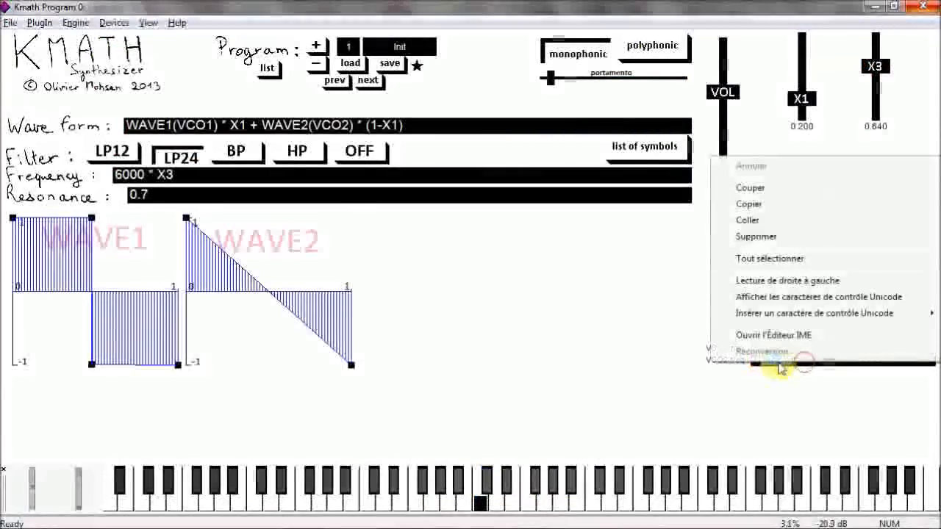
{"action": "left_click", "coordinate": [751, 222]}
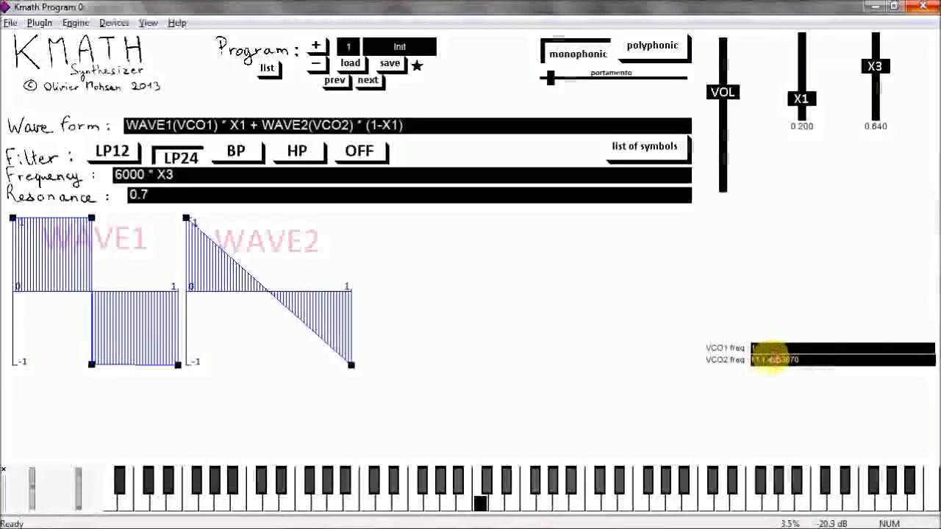
- Alternate the VCO2 frequency formula between f * 1.5 and the pasted f * 1.4983070, ending on f * 1.5
{"action": "left_click_drag", "start_coordinate": [768, 360], "coordinate": [819, 360]}
{"action": "key", "text": "Return"}
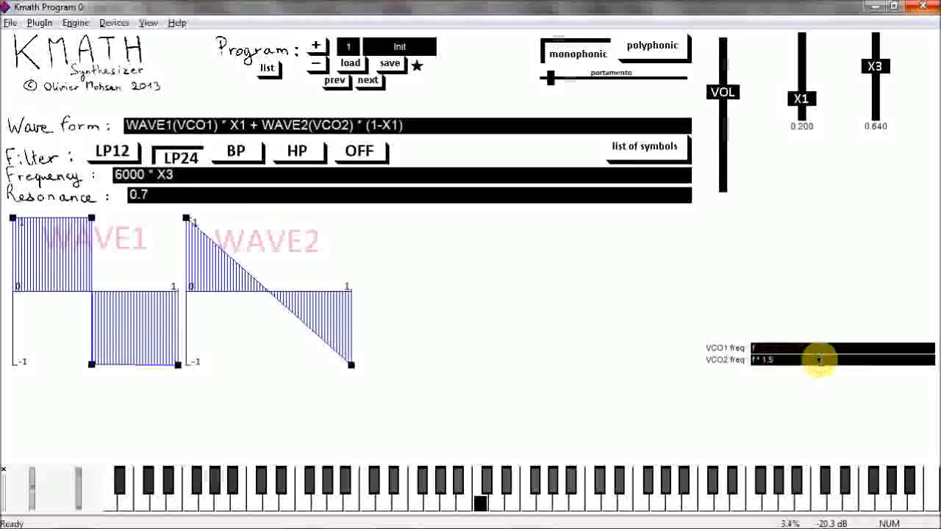
{"action": "left_click", "coordinate": [767, 360]}
{"action": "right_click", "coordinate": [766, 360]}
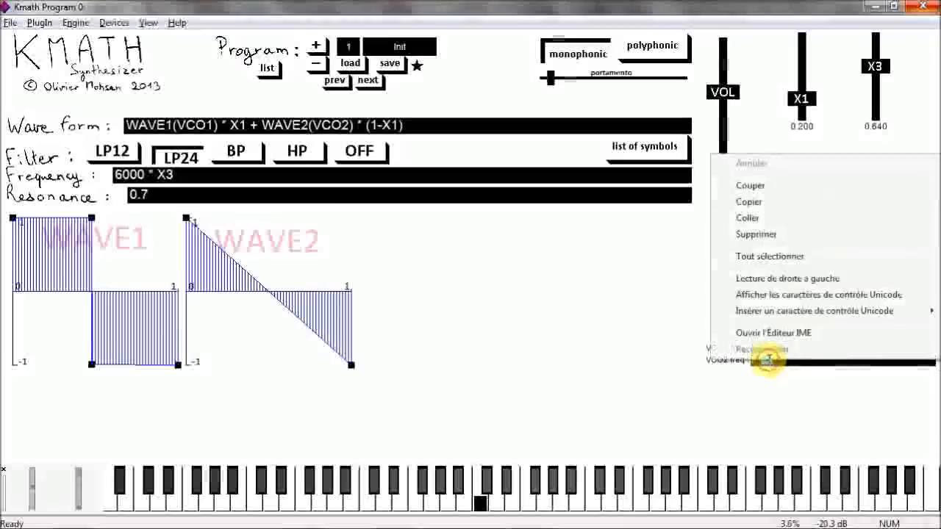
{"action": "left_click", "coordinate": [750, 218]}
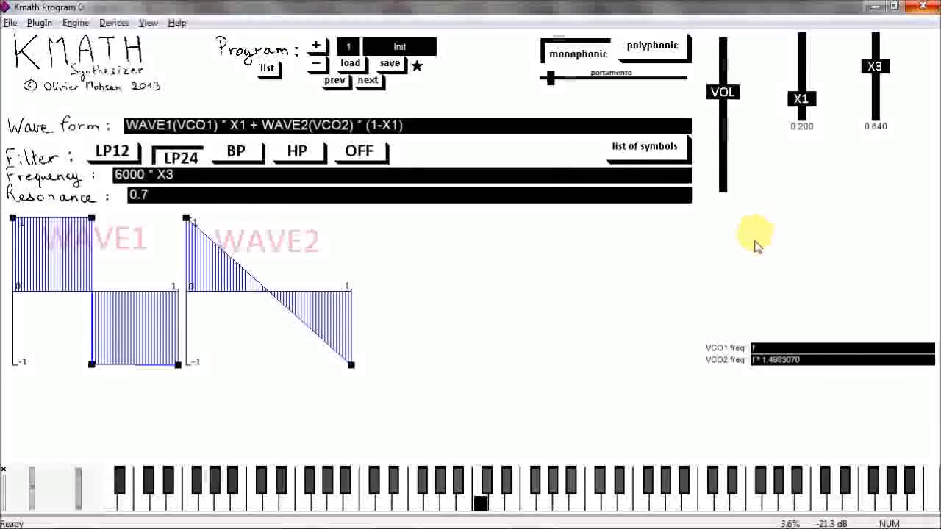
{"action": "left_click_drag", "start_coordinate": [768, 360], "coordinate": [815, 360]}
{"action": "key", "text": "Return"}
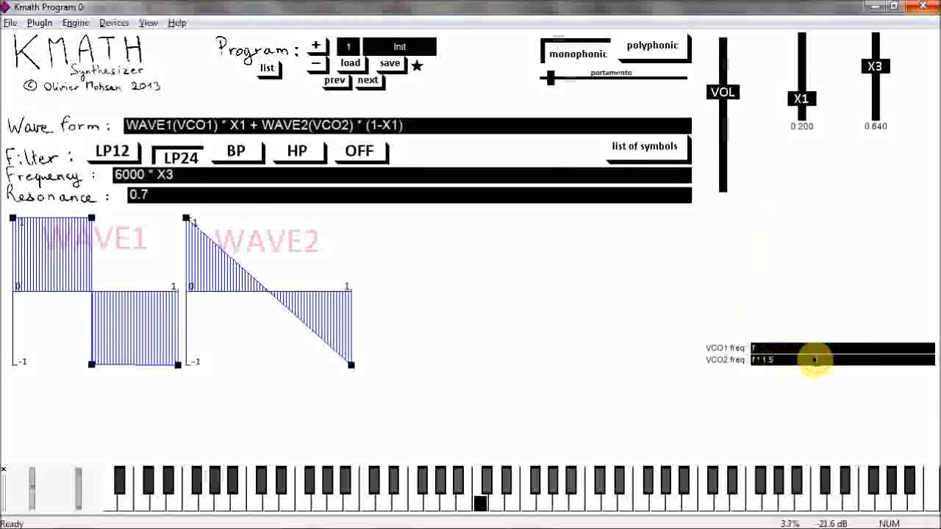
- Set the VCO2 frequency formula to f * 2^(1/6)
{"action": "left_click", "coordinate": [772, 360]}
{"action": "left_click", "coordinate": [766, 360]}
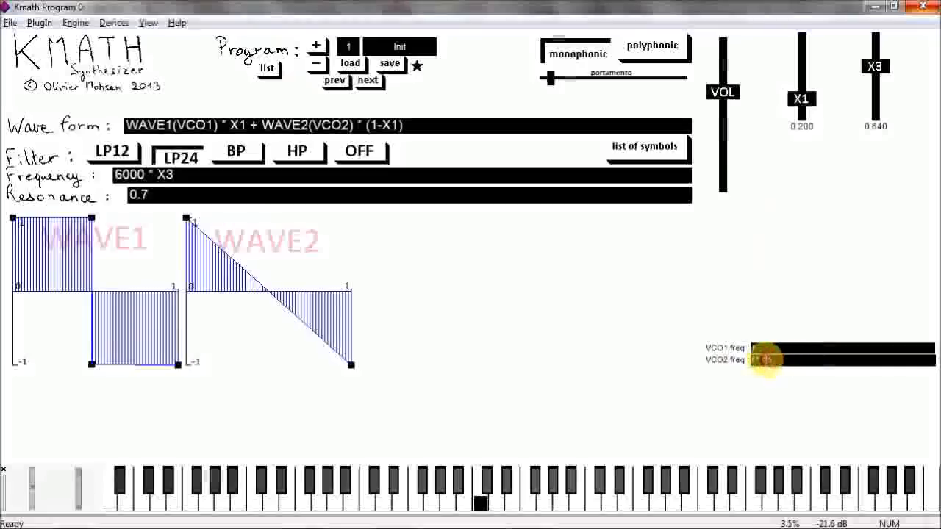
{"action": "left_click_drag", "start_coordinate": [762, 360], "coordinate": [790, 359]}
{"action": "type", "text": "2^"}
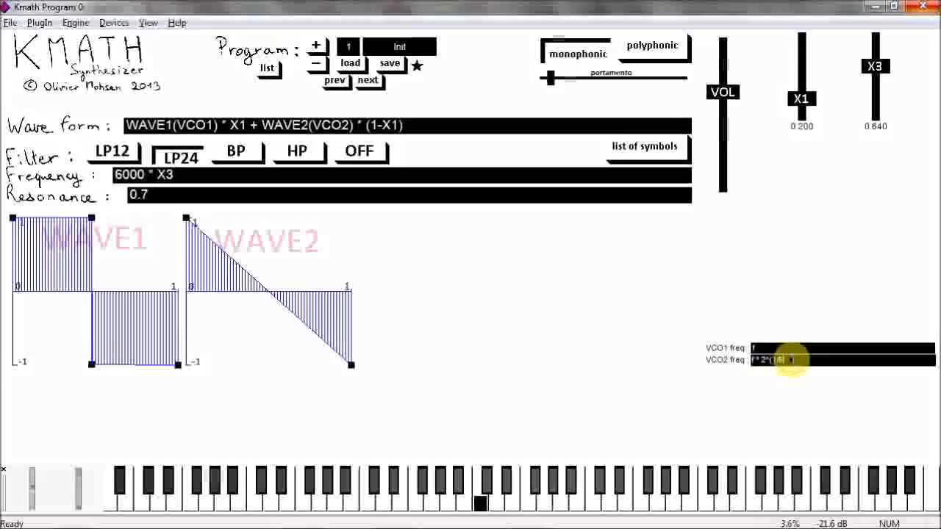
{"action": "key", "text": "Return"}
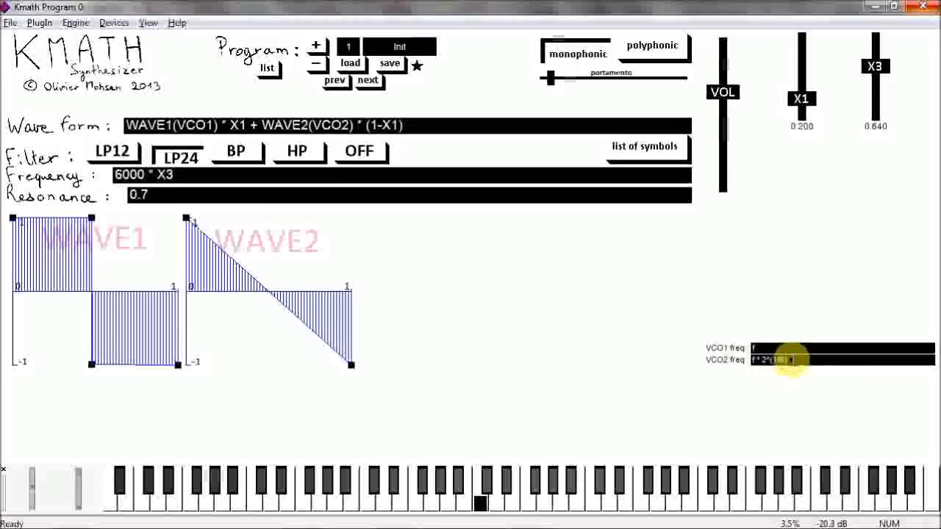
- Copy the factor 2^(1/6) from the VCO2 frequency formula and calculate it in Chrome, replacing the previous Google query
{"action": "left_click_drag", "start_coordinate": [760, 359], "coordinate": [811, 359]}
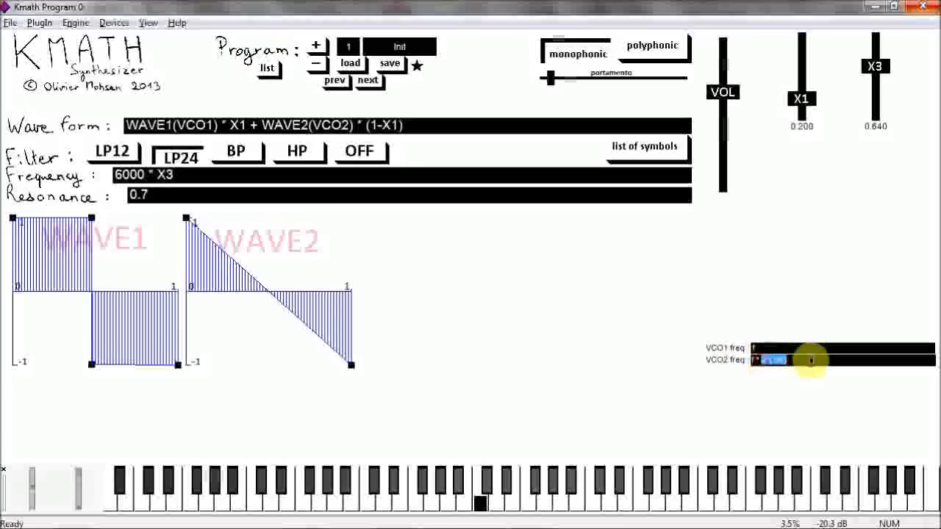
{"action": "right_click", "coordinate": [772, 359]}
{"action": "left_click", "coordinate": [749, 204]}
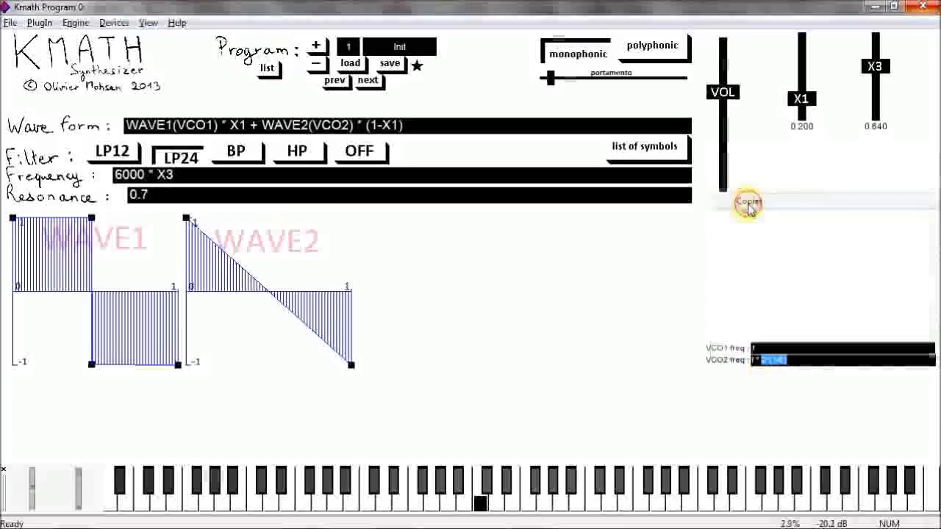
{"action": "left_click", "coordinate": [305, 515]}
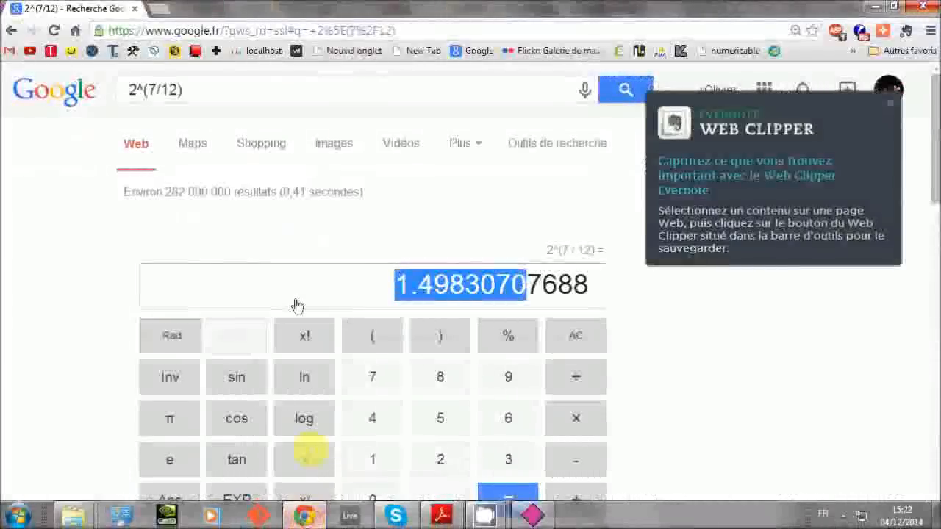
{"action": "triple_click", "coordinate": [199, 89]}
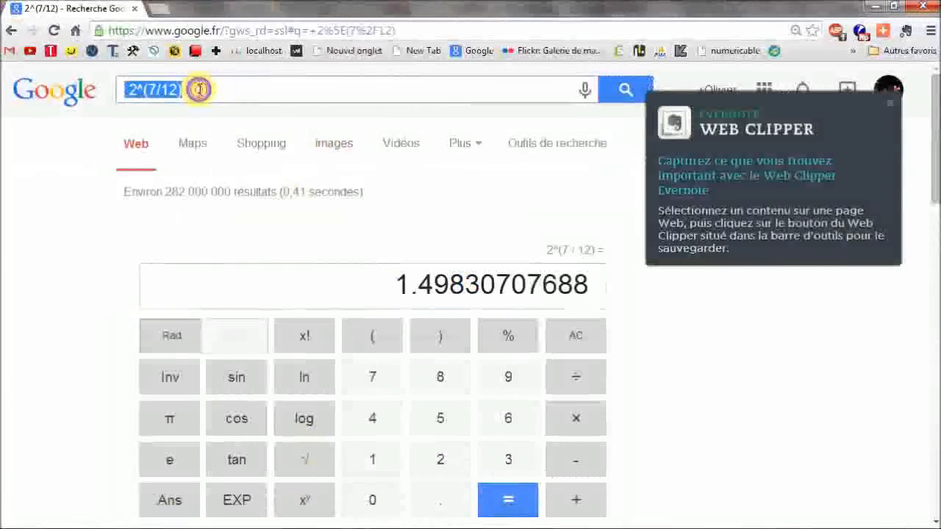
{"action": "right_click", "coordinate": [199, 89]}
{"action": "left_click", "coordinate": [252, 175]}
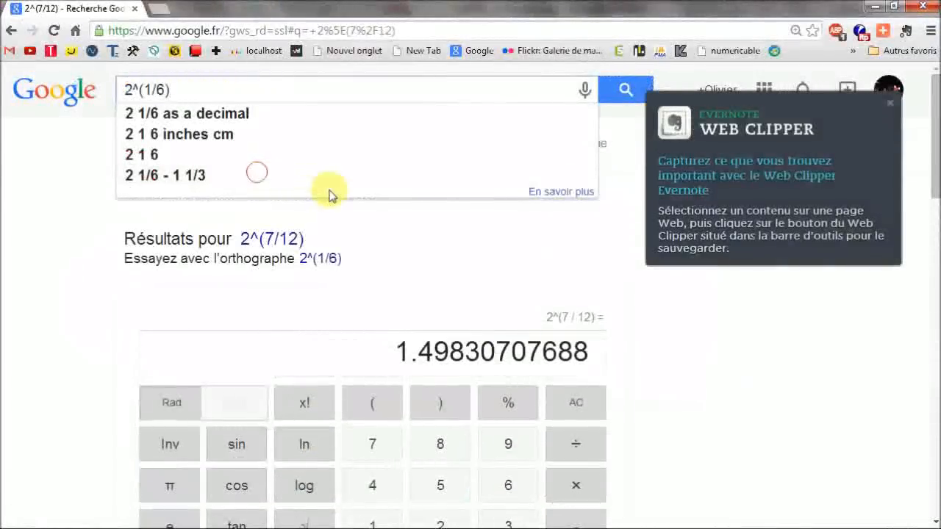
{"action": "key", "text": "Return"}
- Copy 1.12246204 from the calculated result and paste it over the factor 2^(1/6) in the VCO2 frequency formula in KMATH
{"action": "left_click_drag", "start_coordinate": [399, 284], "coordinate": [526, 285]}
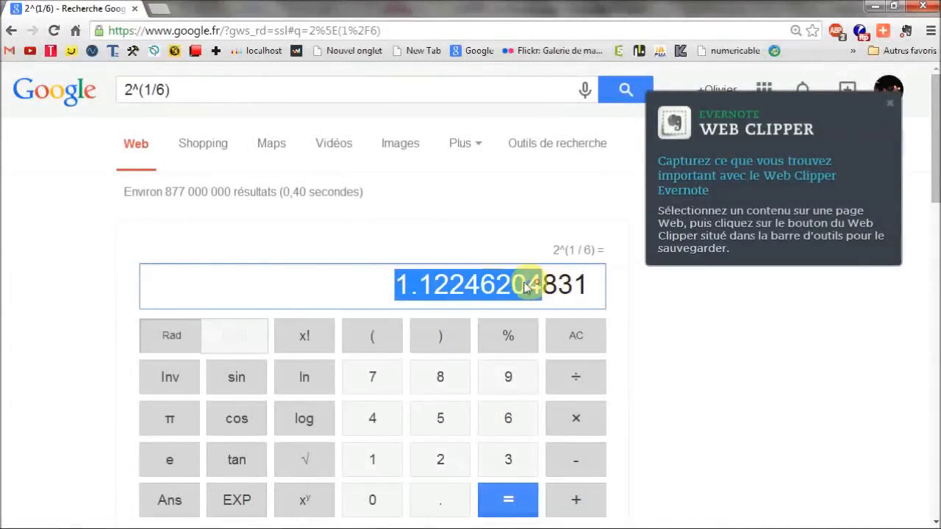
{"action": "right_click", "coordinate": [486, 291]}
{"action": "left_click", "coordinate": [513, 295]}
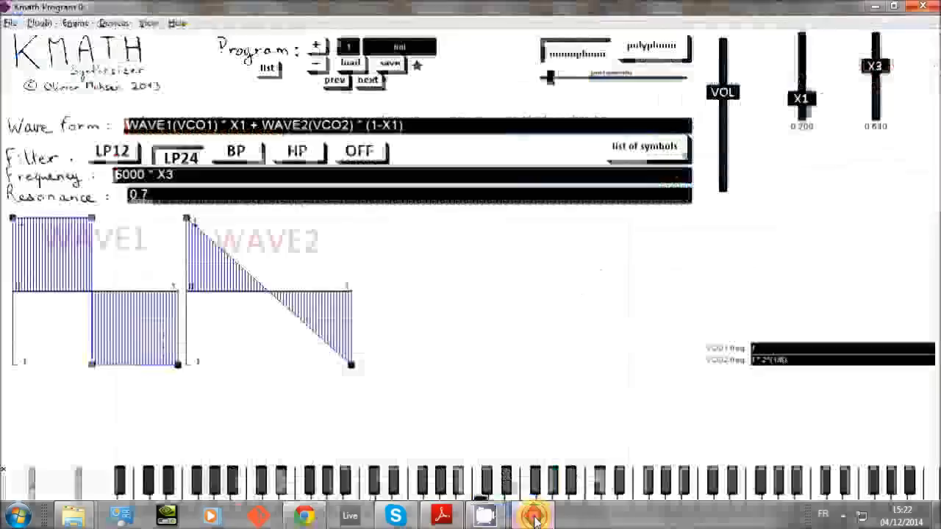
{"action": "left_click", "coordinate": [531, 515]}
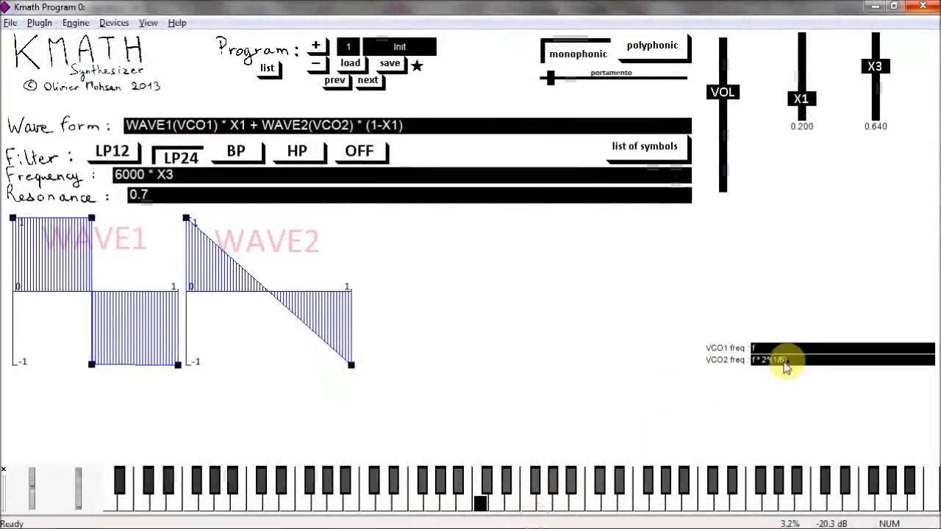
{"action": "left_click_drag", "start_coordinate": [761, 360], "coordinate": [792, 360]}
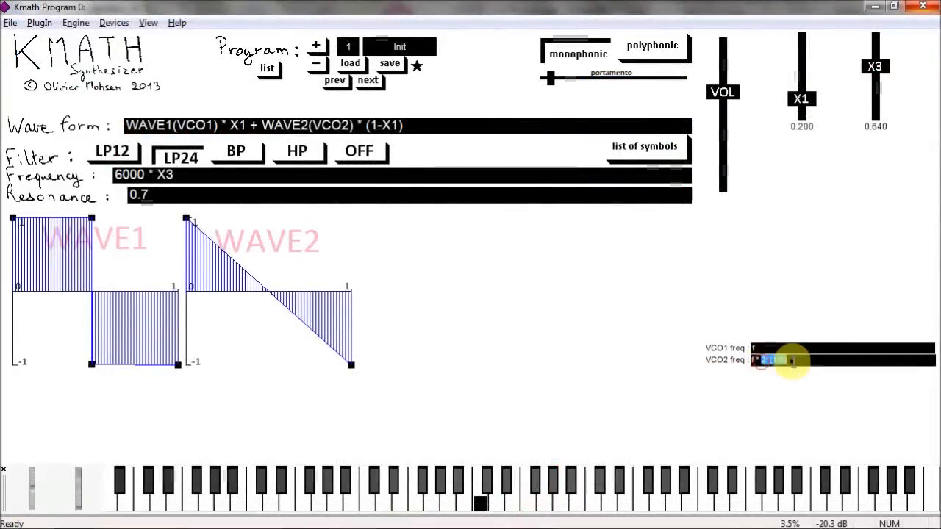
{"action": "right_click", "coordinate": [793, 360]}
{"action": "left_click", "coordinate": [750, 223]}
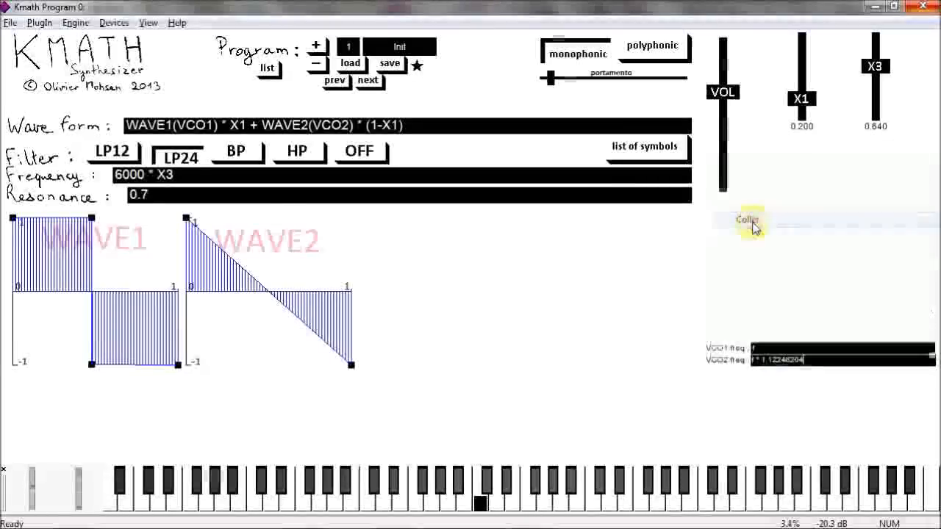
- Add the exponent -1 to the factor so the VCO2 frequency formula reads f * 1.12246204^(-1)
{"action": "left_click", "coordinate": [829, 362]}
{"action": "left_click", "coordinate": [829, 362]}
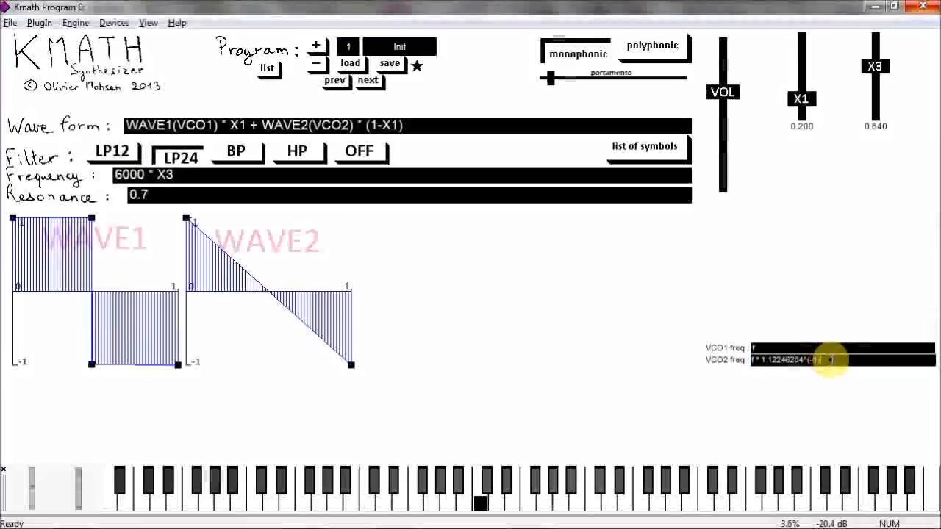
{"action": "key", "text": "Return"}
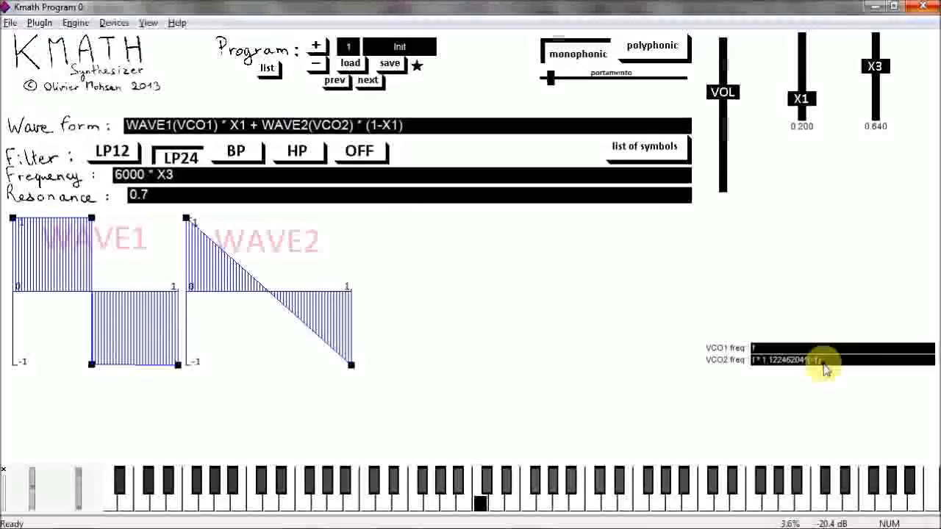
- Look up the pitch bend symbol in the list of symbols and set the VCO2 frequency formula to f * 1.12246204^ptb
{"action": "left_click", "coordinate": [651, 146]}
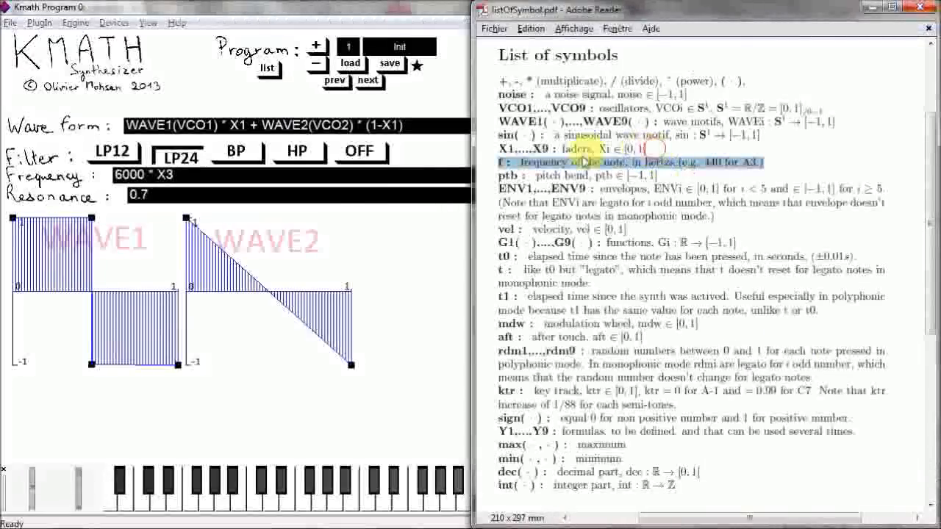
{"action": "triple_click", "coordinate": [506, 175]}
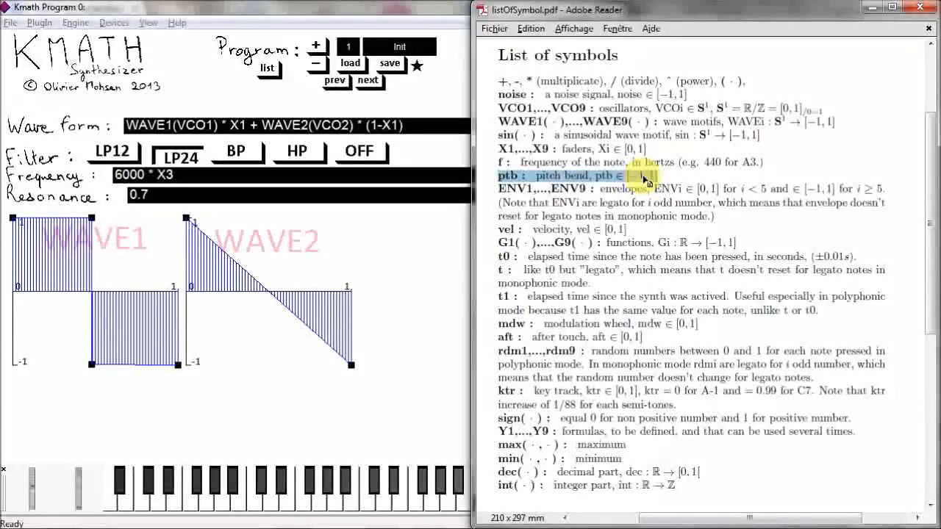
{"action": "left_click", "coordinate": [422, 345]}
{"action": "left_click", "coordinate": [817, 361]}
{"action": "left_click", "coordinate": [814, 361]}
{"action": "left_click", "coordinate": [812, 361]}
{"action": "left_click_drag", "start_coordinate": [809, 361], "coordinate": [830, 361]}
{"action": "key", "text": "BackSpace"}
{"action": "type", "text": "ptb"}
{"action": "key", "text": "Return"}
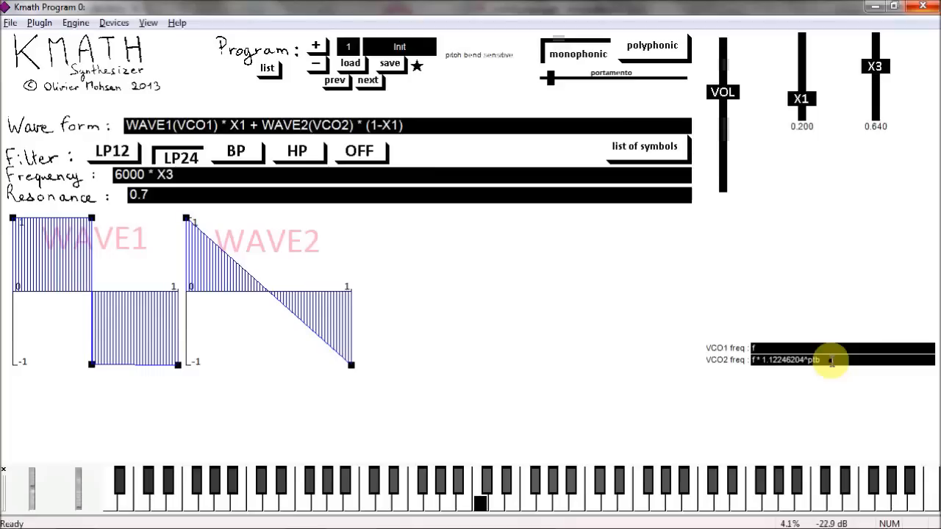
{"action": "left_click", "coordinate": [820, 361]}
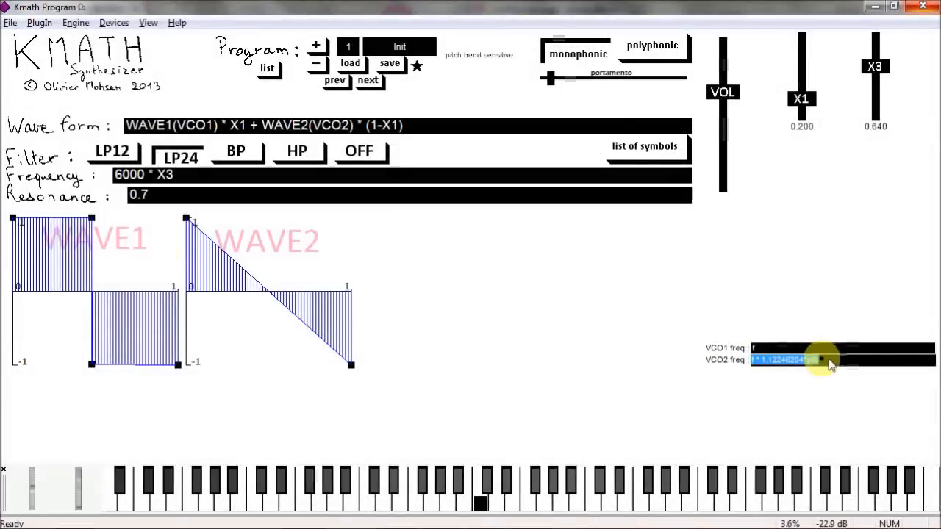
{"action": "left_click", "coordinate": [826, 360]}
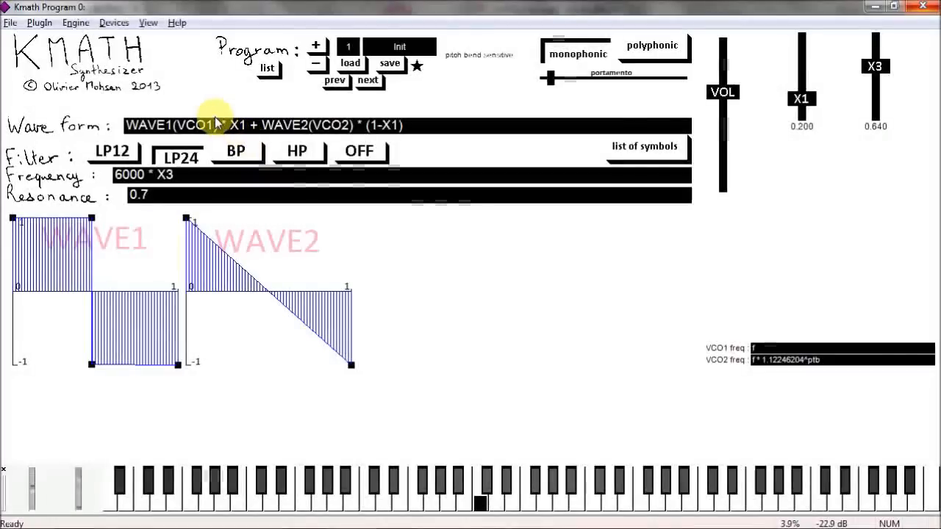
- Remove the X1 and (1-X1) factors from the wave form formula, leaving WAVE1(VCO1) + WAVE2(VCO2)
{"action": "left_click", "coordinate": [236, 125]}
{"action": "left_click", "coordinate": [232, 126]}
{"action": "left_click_drag", "start_coordinate": [217, 126], "coordinate": [239, 127]}
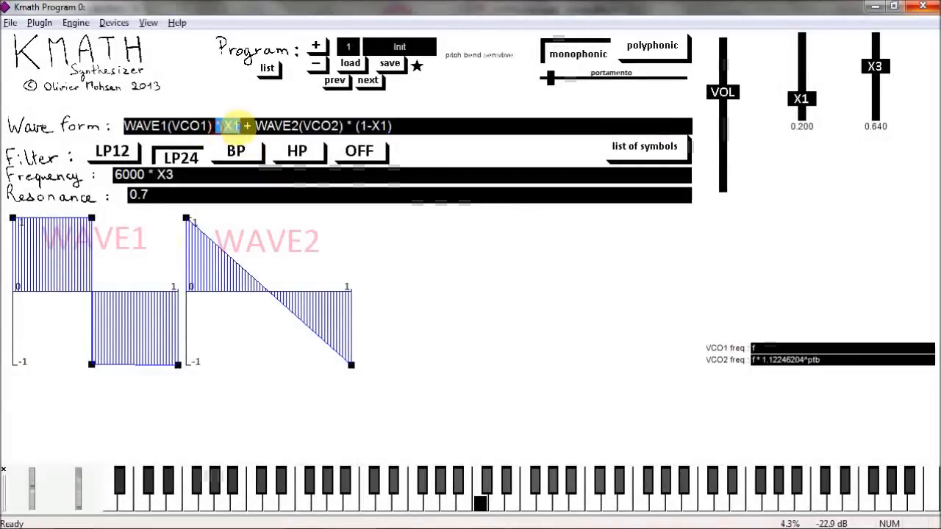
{"action": "key", "text": "Delete"}
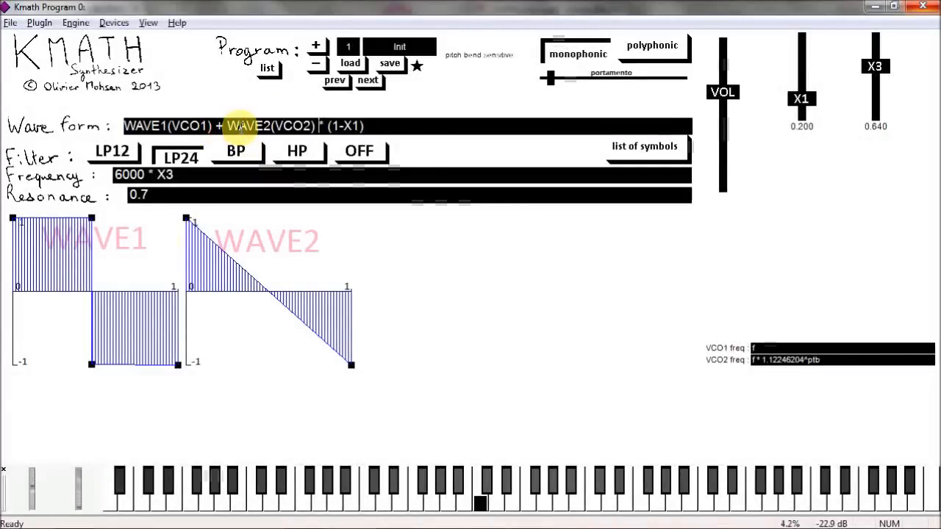
{"action": "key", "text": "BackSpace"}
{"action": "key", "text": "BackSpace"}
{"action": "key", "text": "BackSpace"}
{"action": "key", "text": "BackSpace"}
{"action": "key", "text": "Return"}
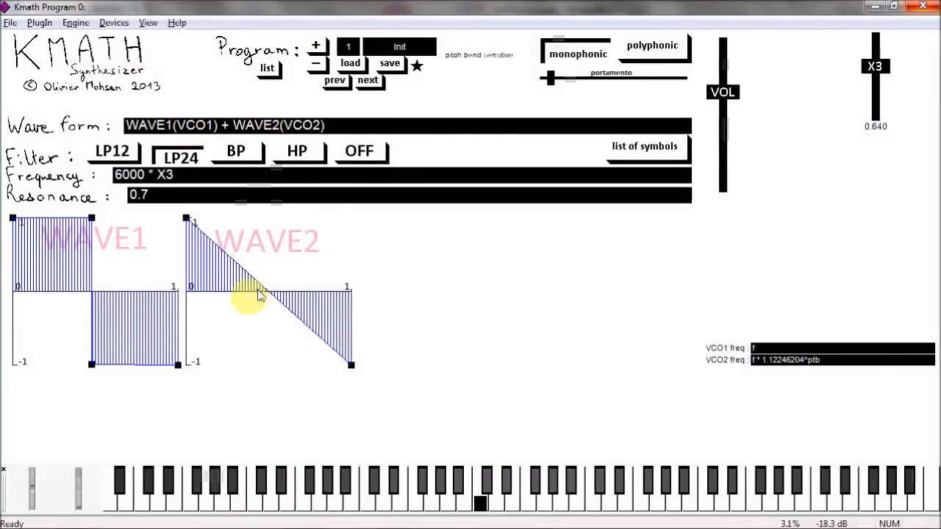
- Multiply the two oscillators instead of adding them by setting the wave form to WAVE1(VCO1) * WAVE2(VCO2)
{"action": "double_click", "coordinate": [227, 126]}
{"action": "left_click", "coordinate": [225, 125]}
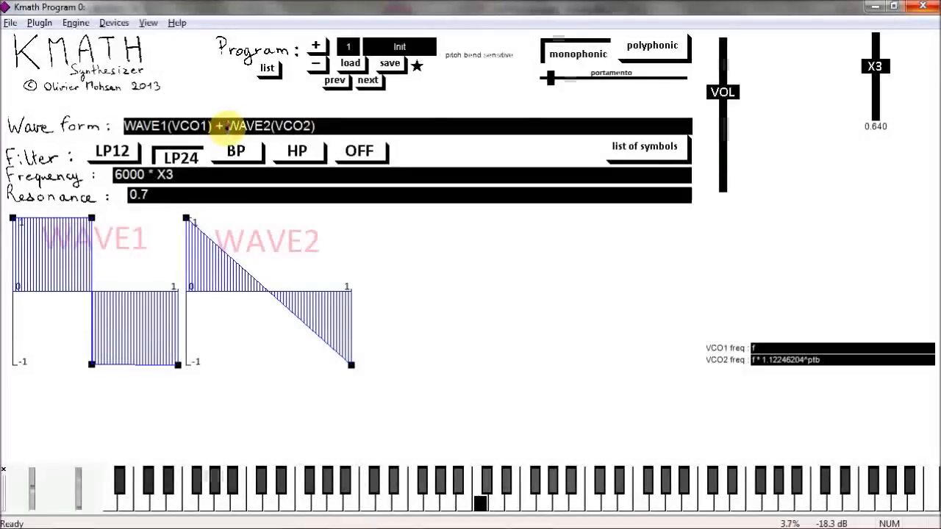
{"action": "key", "text": "BackSpace"}
{"action": "type", "text": "*"}
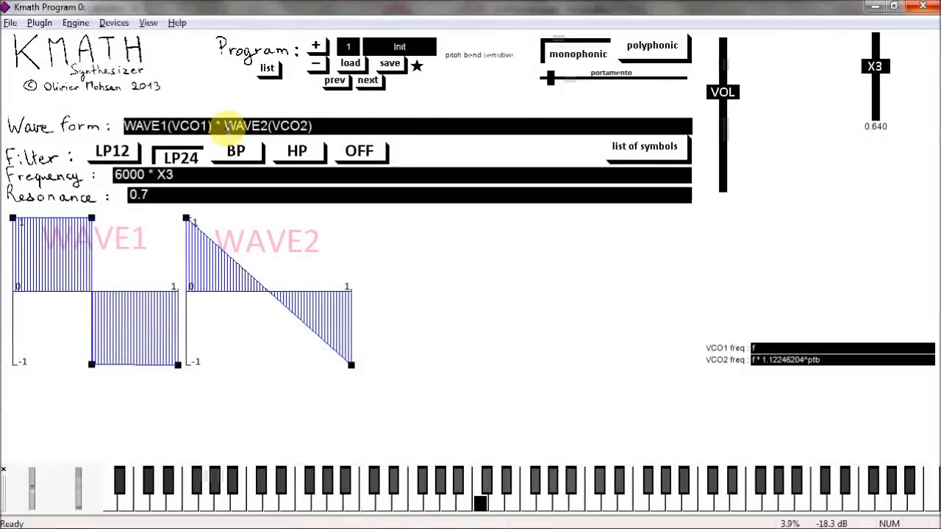
{"action": "key", "text": "Return"}
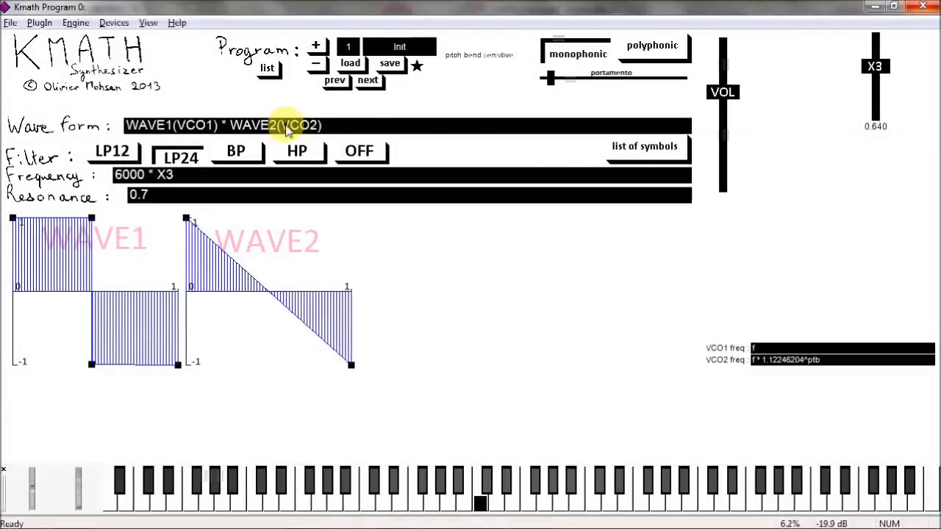
- Set the VCO1 frequency formula to f * X5 and raise fader X5 to 1.000
{"action": "left_click", "coordinate": [768, 350]}
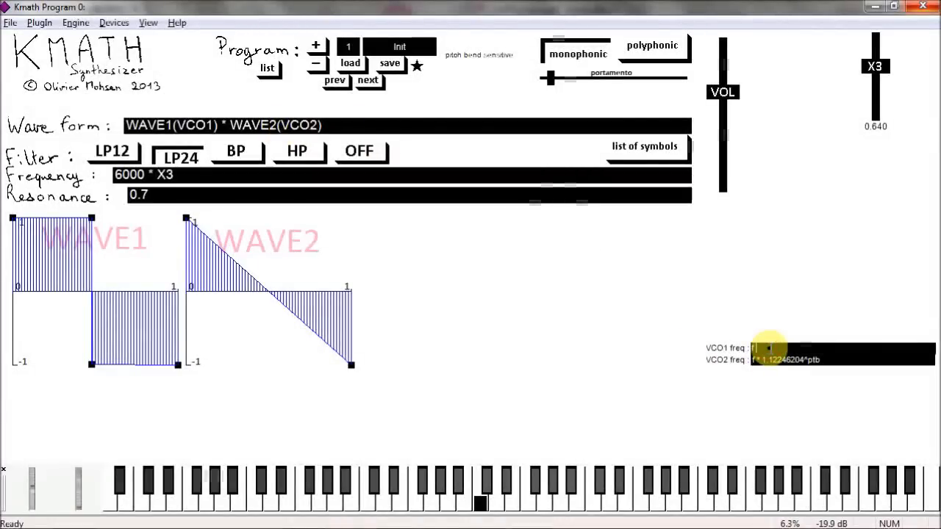
{"action": "type", "text": "X"}
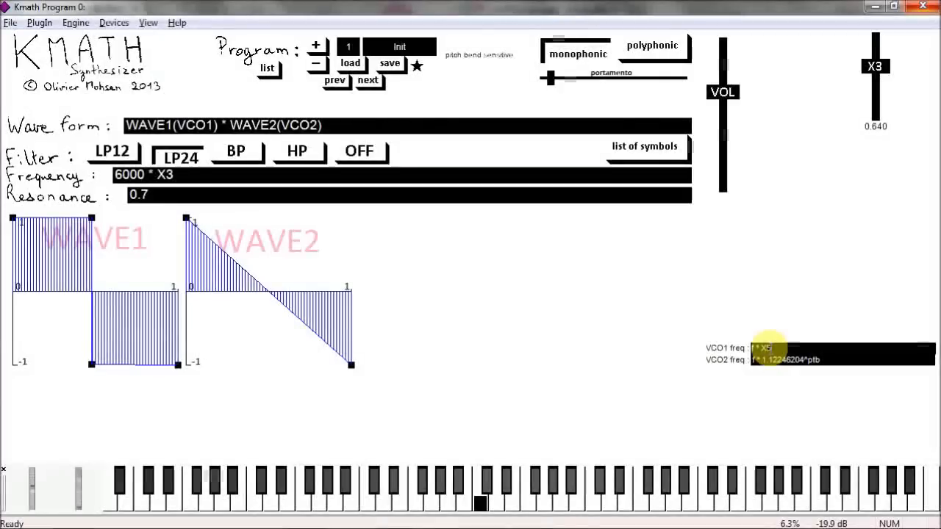
{"action": "type", "text": "5"}
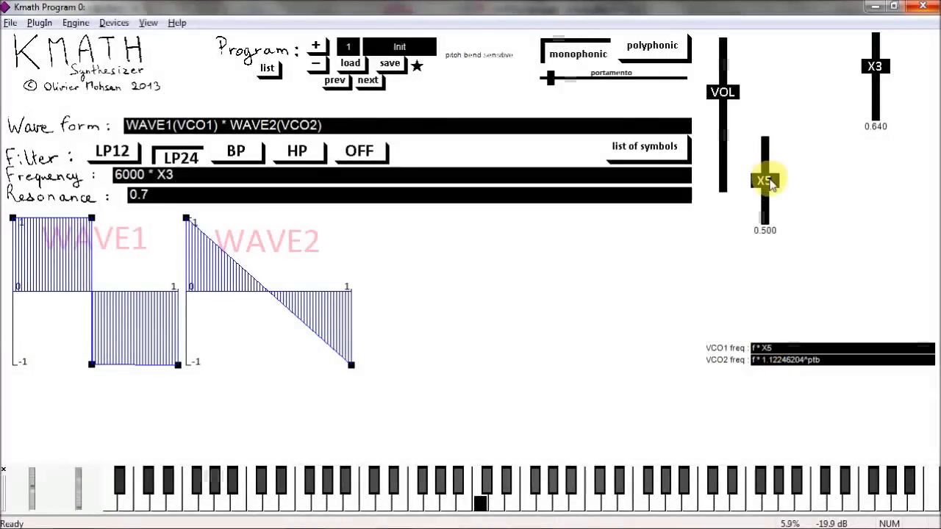
{"action": "left_click_drag", "start_coordinate": [769, 183], "coordinate": [762, 143]}
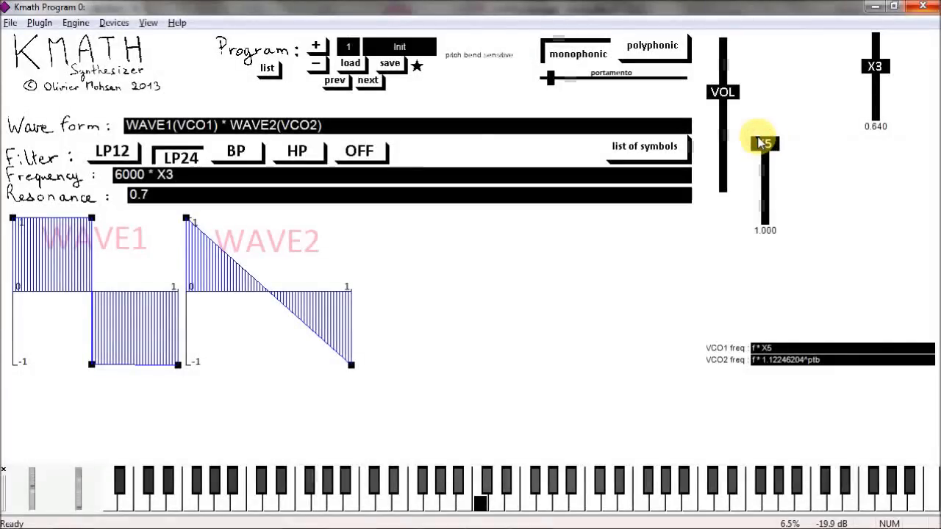
- Remove the second oscillator from the wave form formula, leaving only WAVE1(VCO1)
{"action": "left_click", "coordinate": [225, 125]}
{"action": "left_click", "coordinate": [220, 125]}
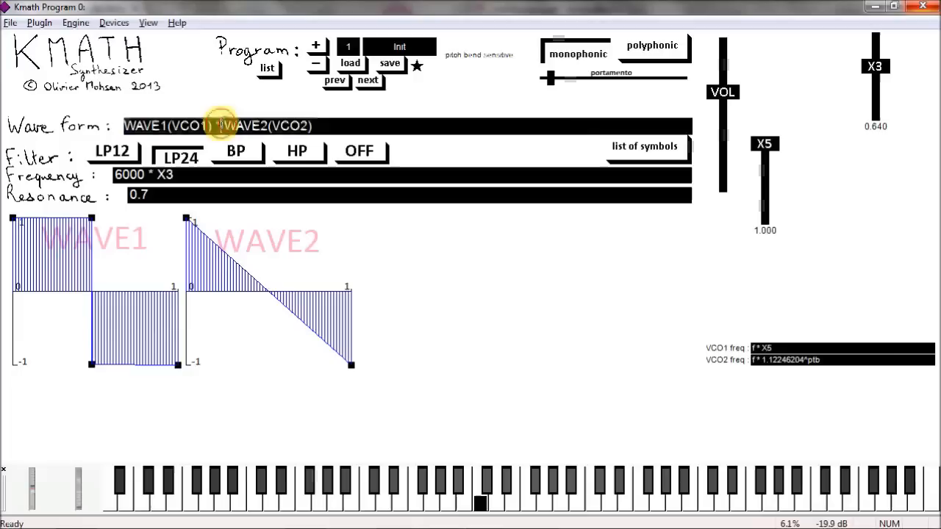
{"action": "left_click_drag", "start_coordinate": [216, 125], "coordinate": [323, 127]}
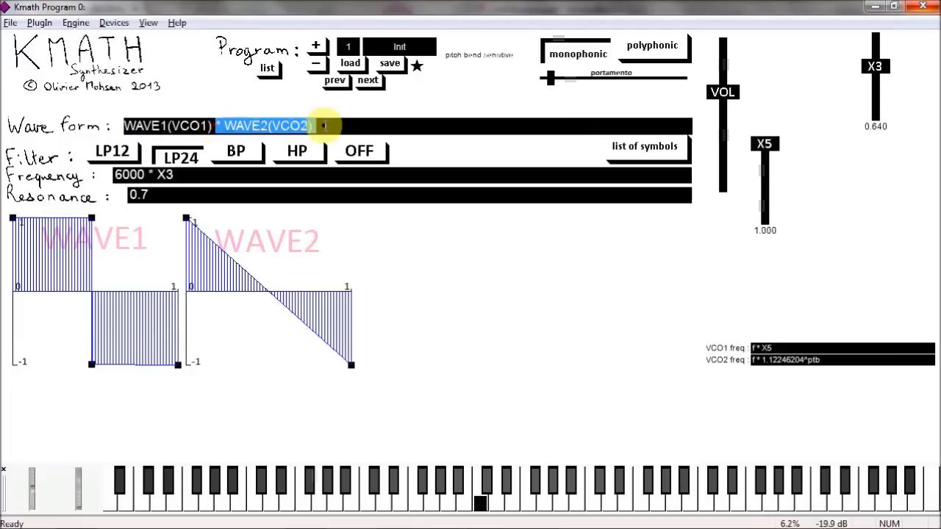
{"action": "key", "text": "BackSpace"}
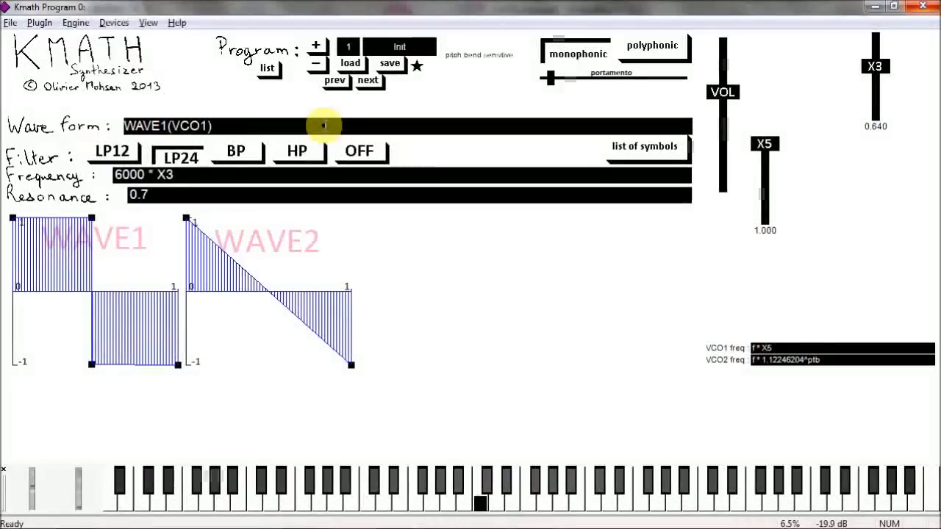
{"action": "key", "text": "Return"}
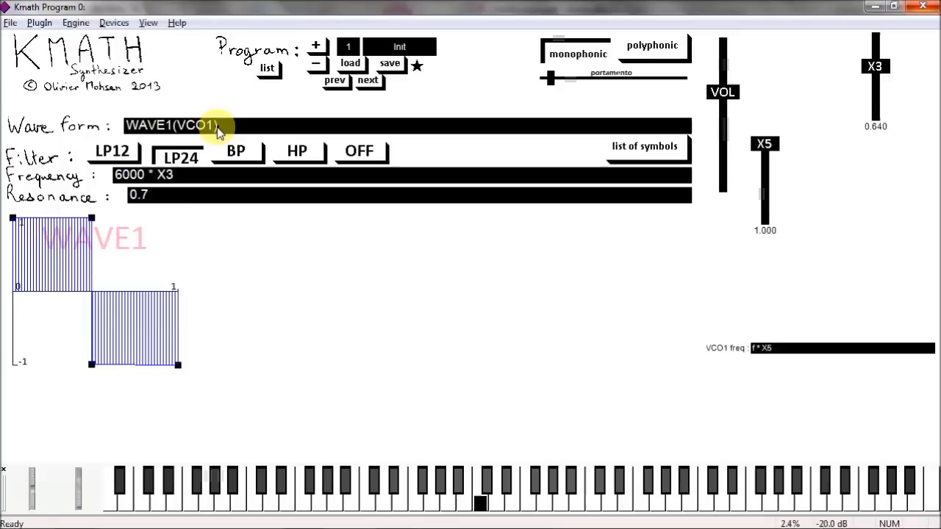
- Look up the envelope symbols in the list of symbols and set the wave form to WAVE1(VCO1) * ENV1
{"action": "left_click", "coordinate": [631, 147]}
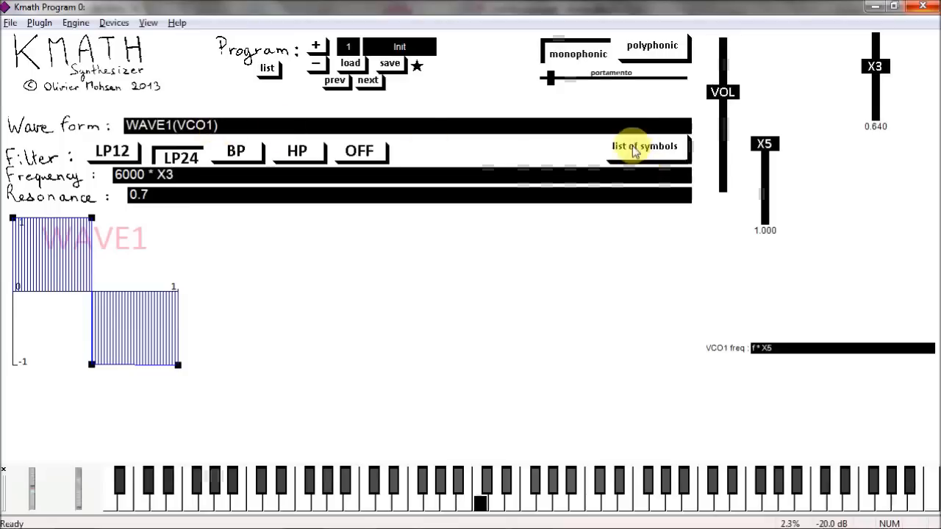
{"action": "triple_click", "coordinate": [515, 189]}
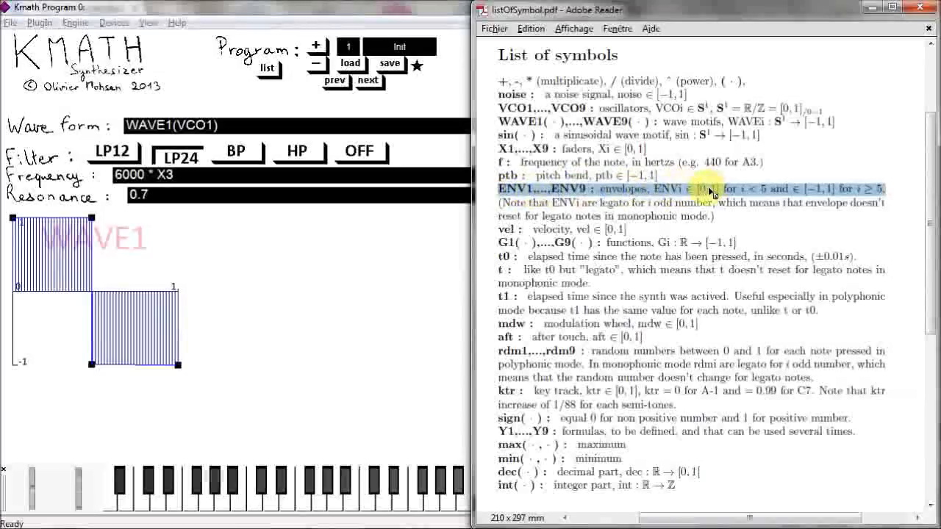
{"action": "left_click", "coordinate": [235, 127]}
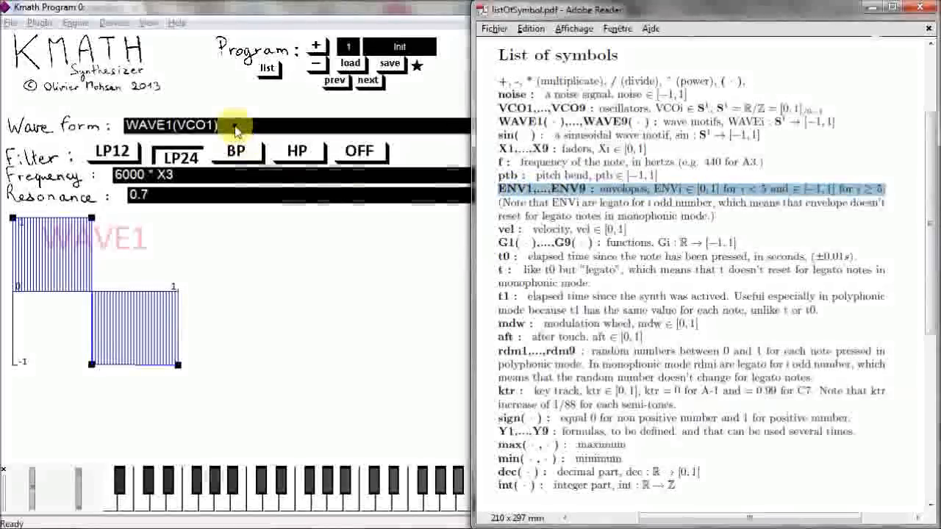
{"action": "left_click", "coordinate": [235, 128]}
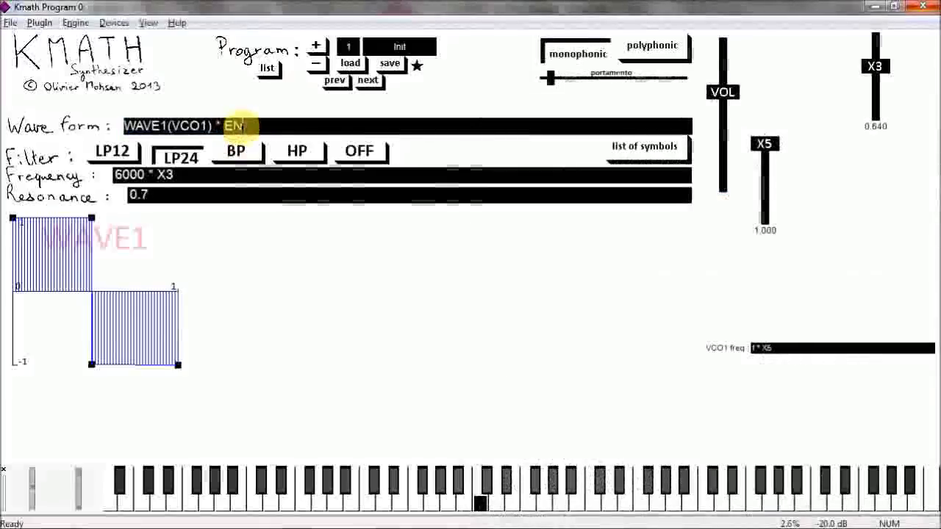
{"action": "key", "text": "Return"}
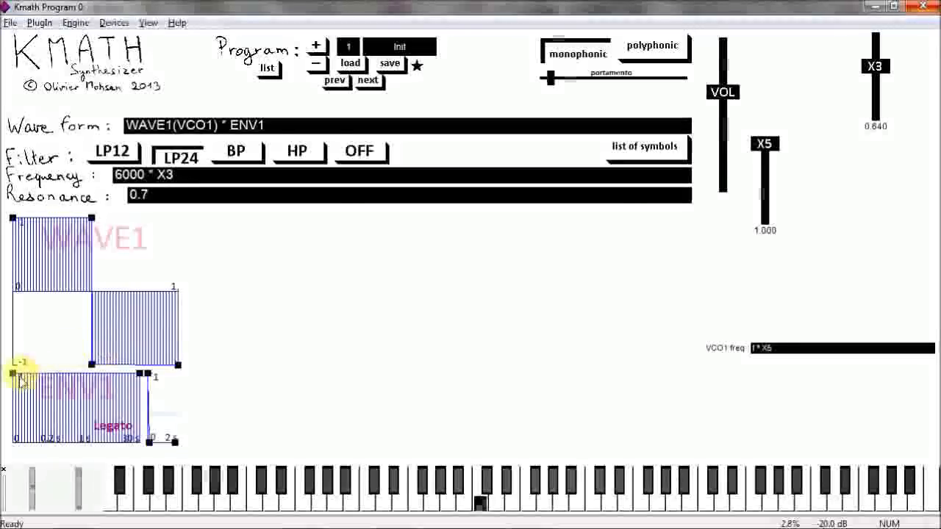
- Shape ENV1 with a start at 0, a short attack to 1 and a decay to a lower sustain, and switch to polyphonic mode
{"action": "left_click_drag", "start_coordinate": [15, 374], "coordinate": [11, 454]}
{"action": "mouse_move", "coordinate": [45, 420]}
{"action": "left_mouse_down"}
{"action": "mouse_move", "coordinate": [41, 364]}
{"action": "mouse_move", "coordinate": [63, 392]}
{"action": "mouse_move", "coordinate": [64, 419]}
{"action": "left_mouse_up"}
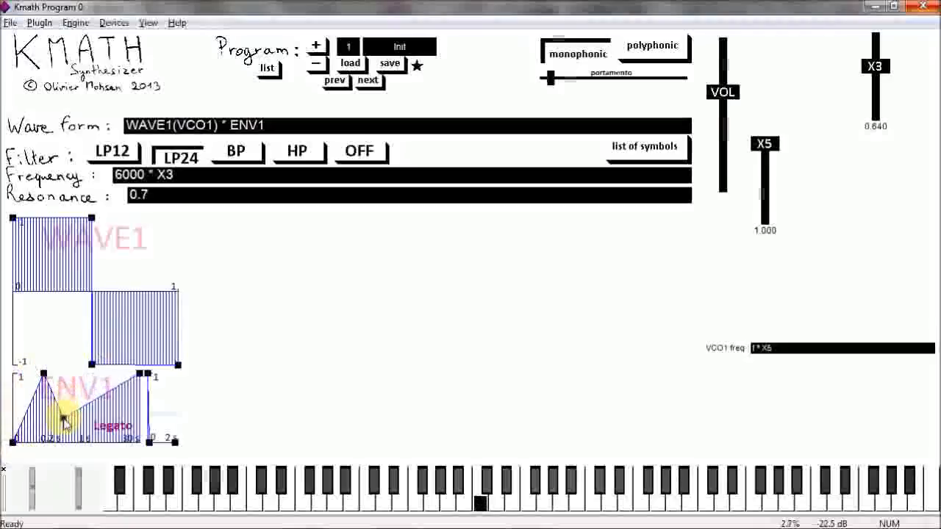
{"action": "left_click_drag", "start_coordinate": [140, 378], "coordinate": [142, 415]}
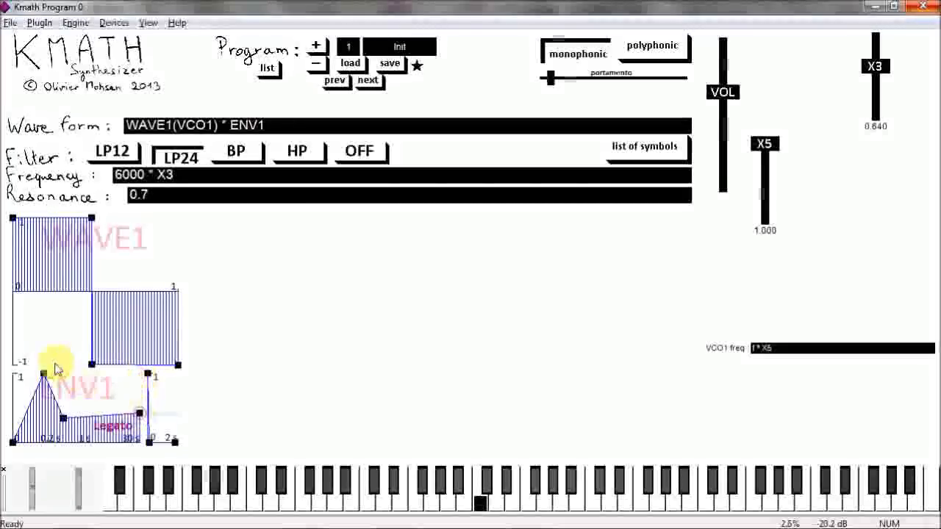
{"action": "left_click_drag", "start_coordinate": [41, 374], "coordinate": [29, 374]}
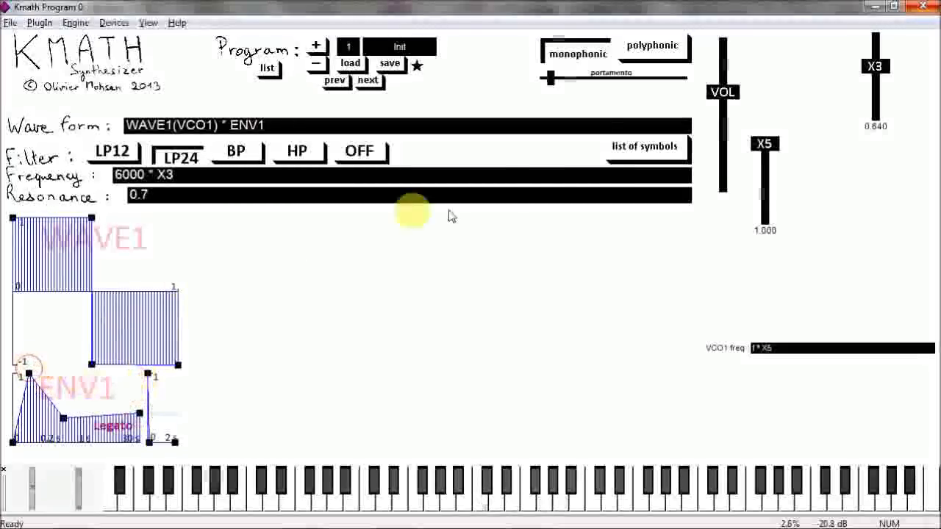
{"action": "left_click", "coordinate": [641, 64]}
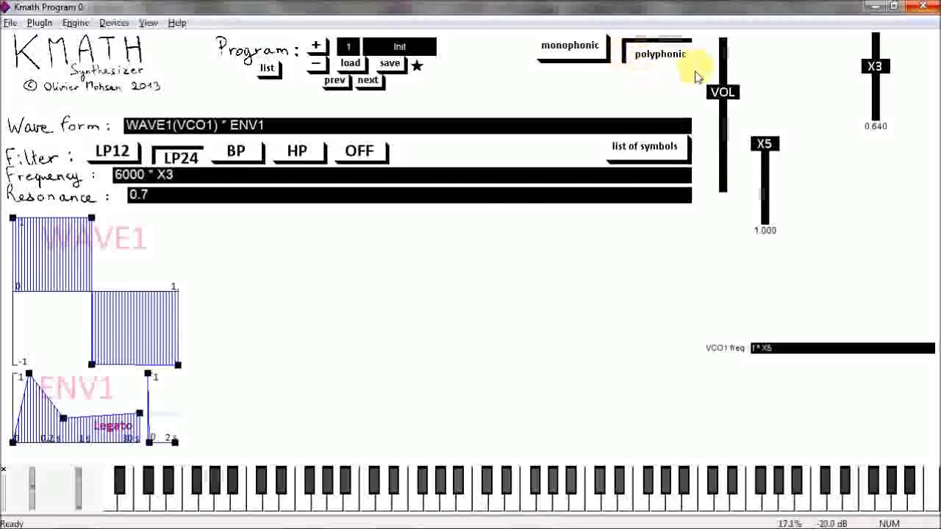
- Look up the velocity symbol in the list of symbols and set the wave form to WAVE1(VCO1) * ENV1 * vel
{"action": "left_click", "coordinate": [645, 147]}
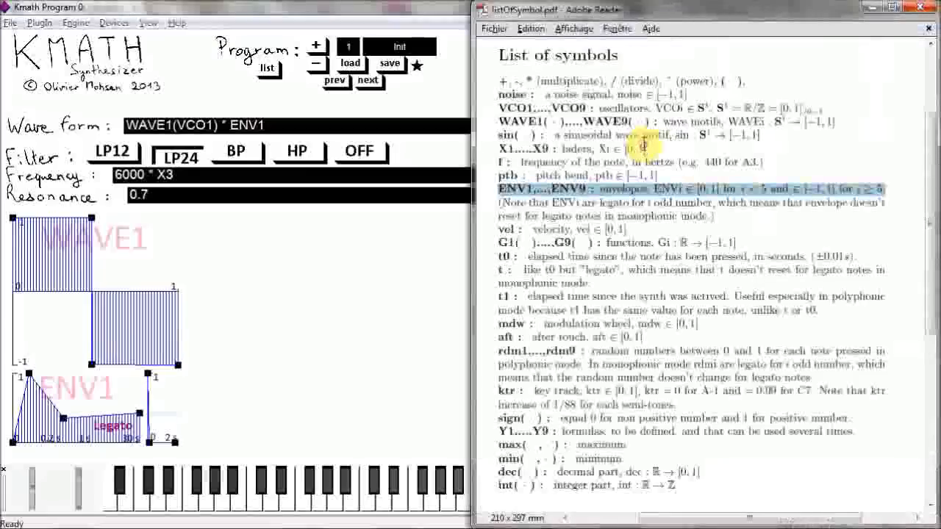
{"action": "left_click", "coordinate": [507, 230]}
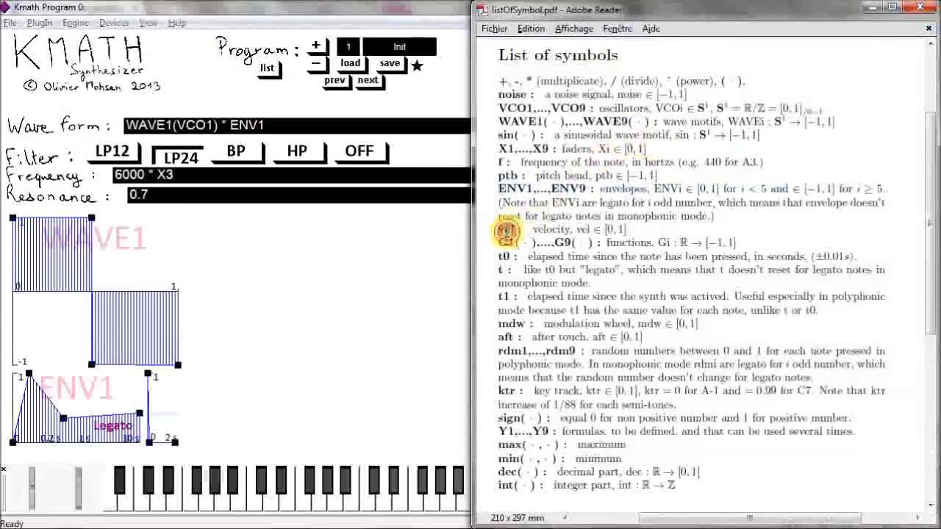
{"action": "triple_click", "coordinate": [507, 229]}
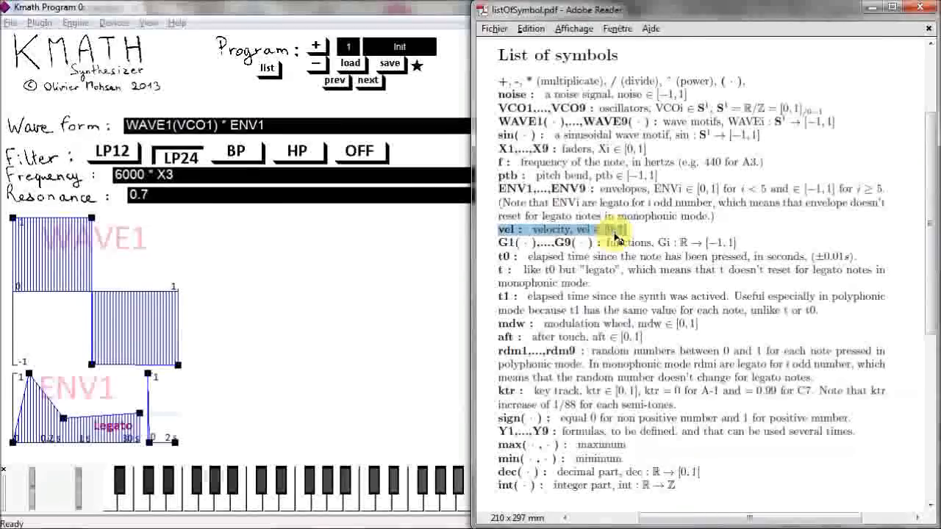
{"action": "left_click", "coordinate": [281, 128]}
{"action": "left_click", "coordinate": [281, 128]}
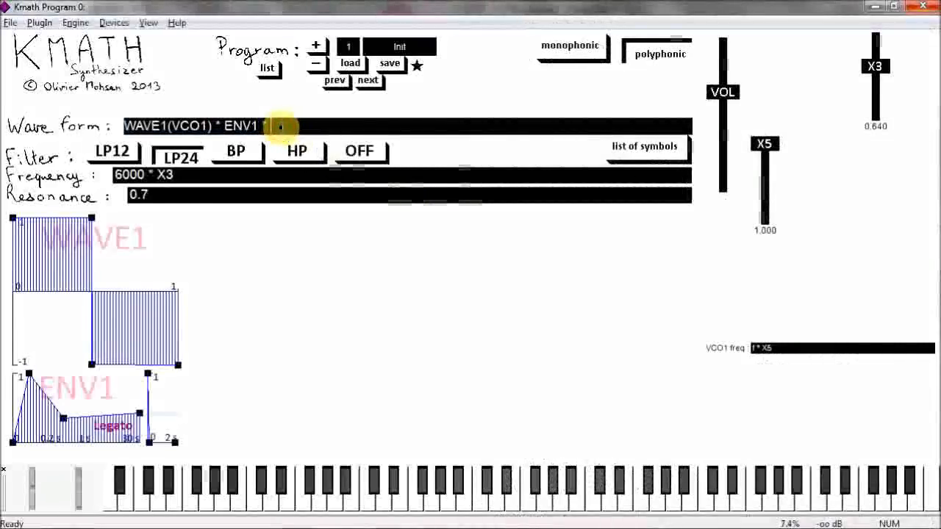
{"action": "key", "text": "Return"}
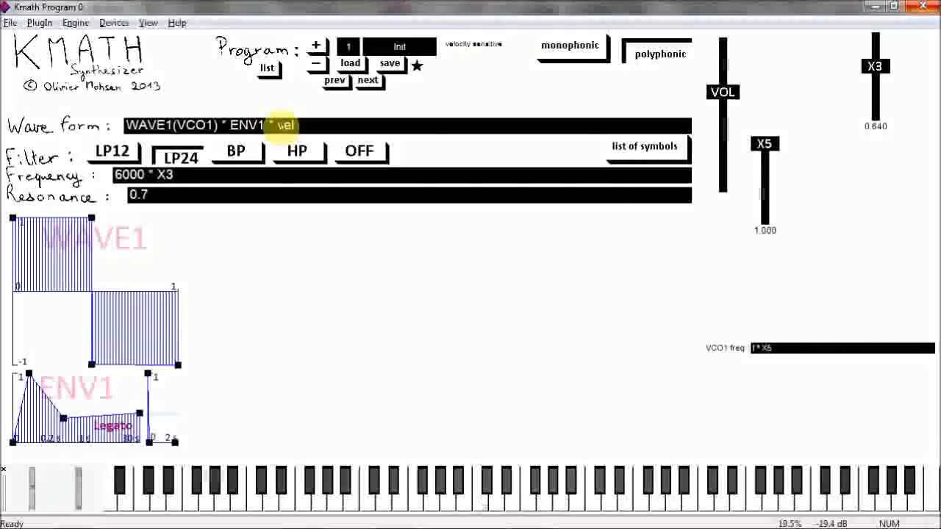
- Look up the function symbols in the list and set the wave form to WAVE1(VCO1) * ENV1 * G1(vel)
{"action": "left_click", "coordinate": [647, 146]}
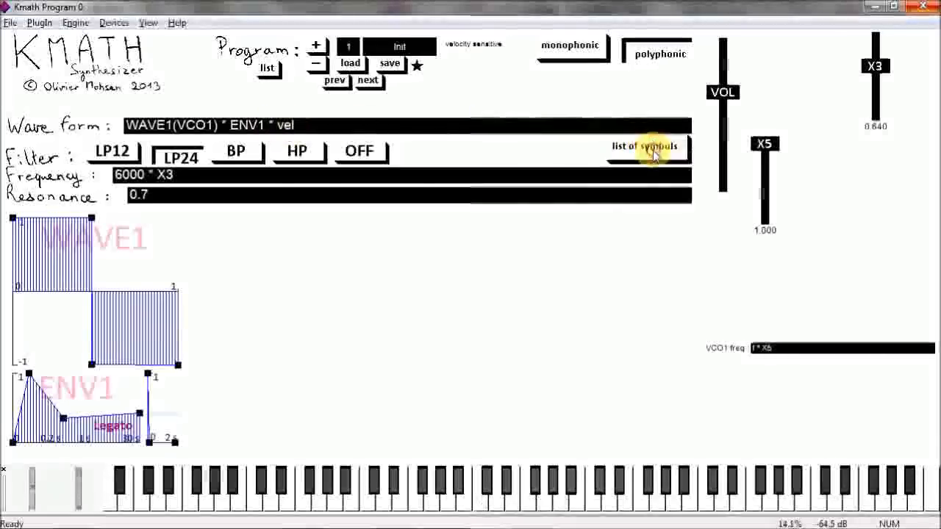
{"action": "triple_click", "coordinate": [509, 245]}
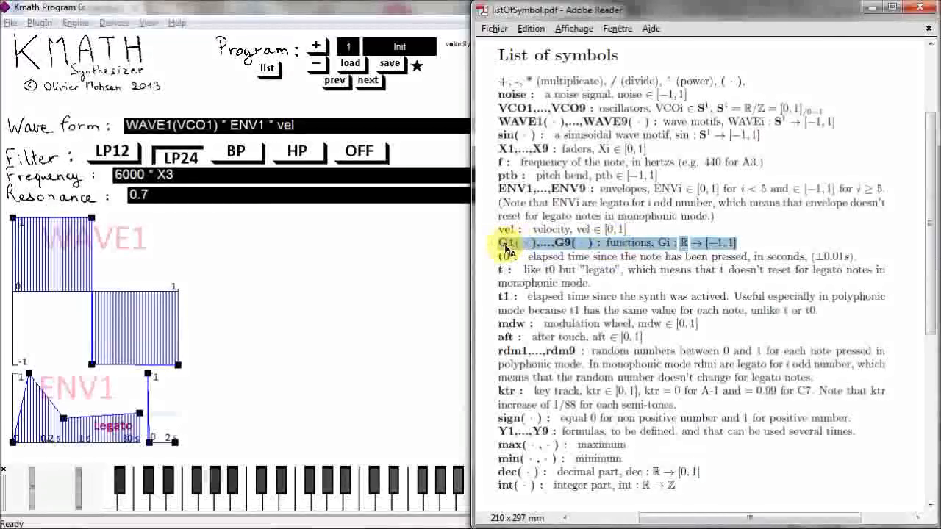
{"action": "left_click", "coordinate": [276, 126]}
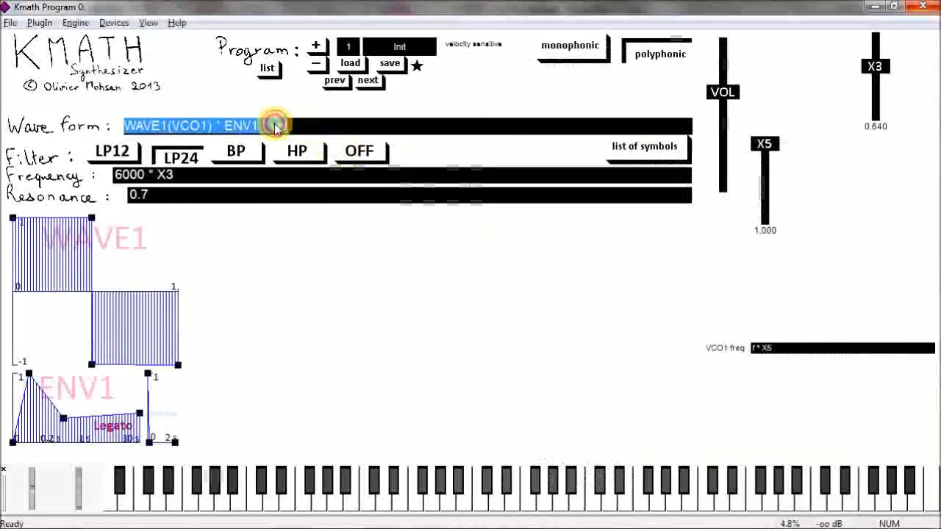
{"action": "left_click", "coordinate": [274, 126]}
{"action": "type", "text": "* G1(vel"}
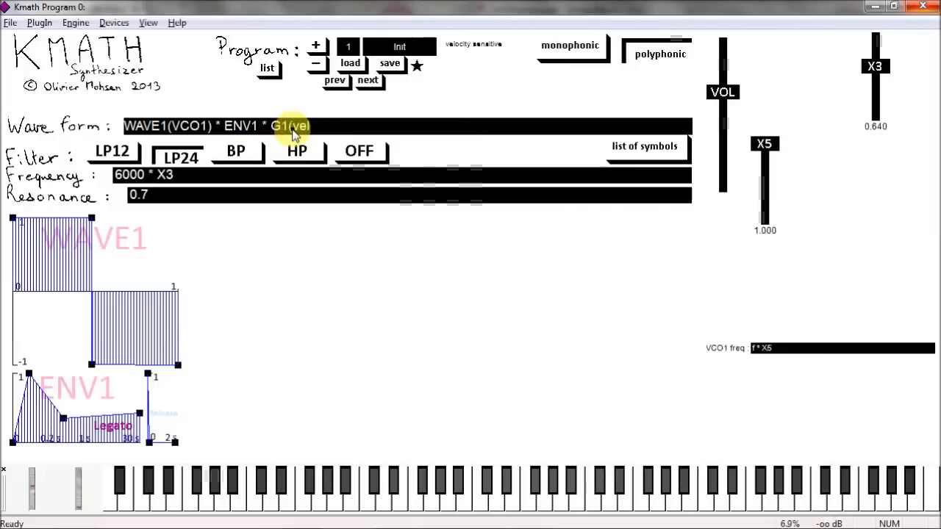
{"action": "type", "text": ")"}
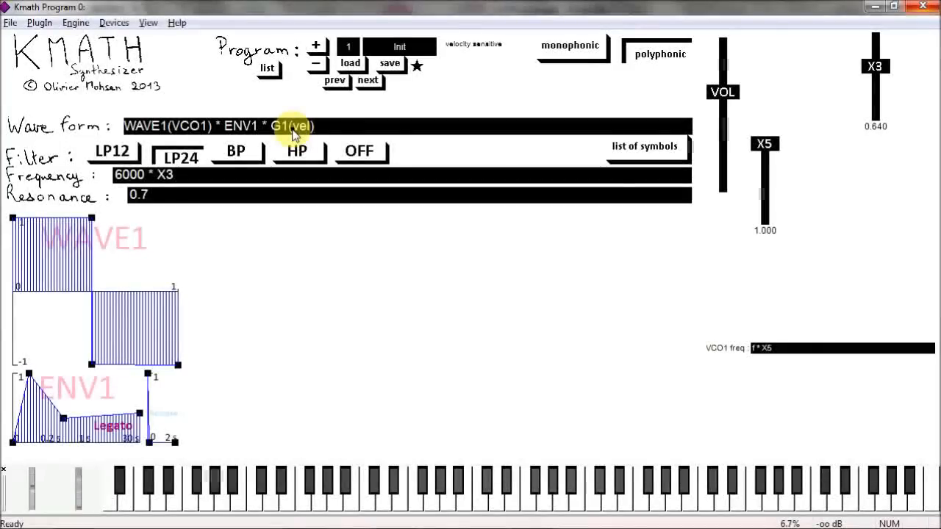
{"action": "key", "text": "Return"}
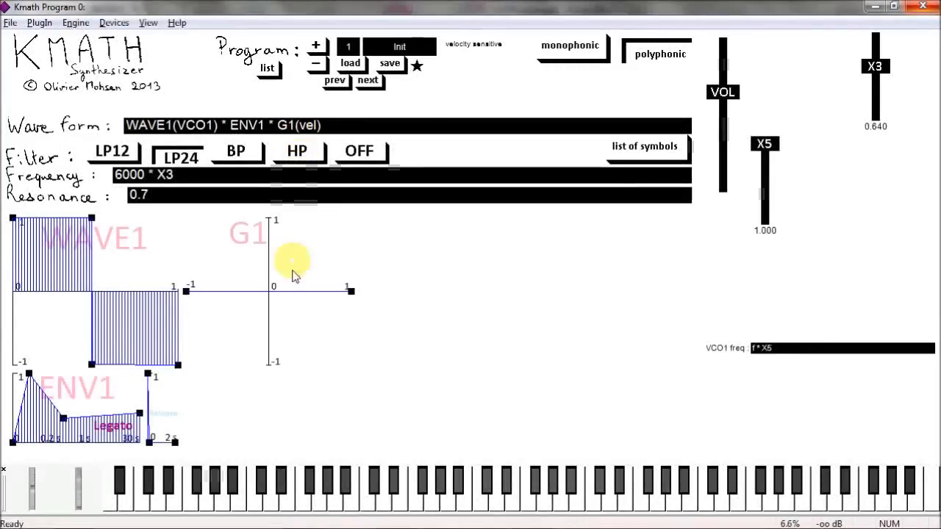
- Shape G1 to stay at 0 for negative inputs, jump up at 0 and rise through two intermediate points to 1
{"action": "left_click", "coordinate": [270, 292]}
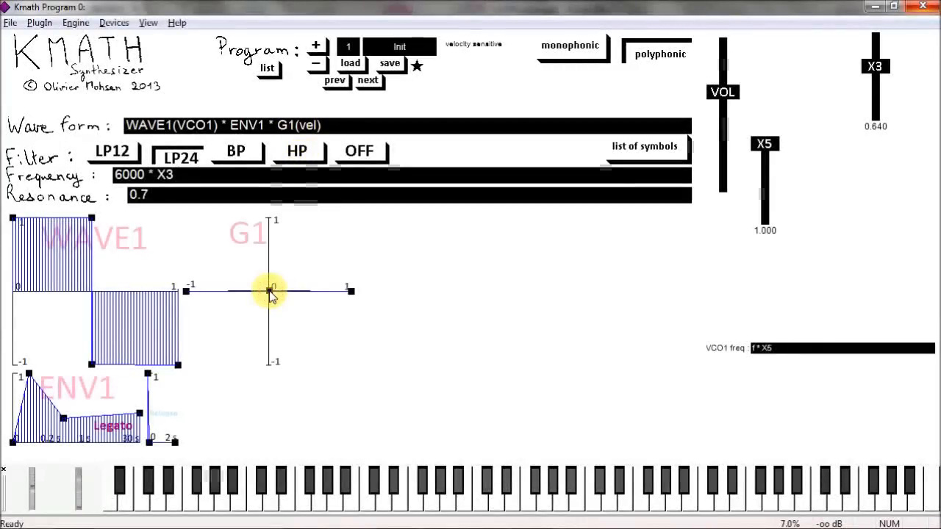
{"action": "left_click_drag", "start_coordinate": [350, 290], "coordinate": [361, 191]}
{"action": "left_click_drag", "start_coordinate": [288, 274], "coordinate": [288, 239]}
{"action": "left_click", "coordinate": [316, 226]}
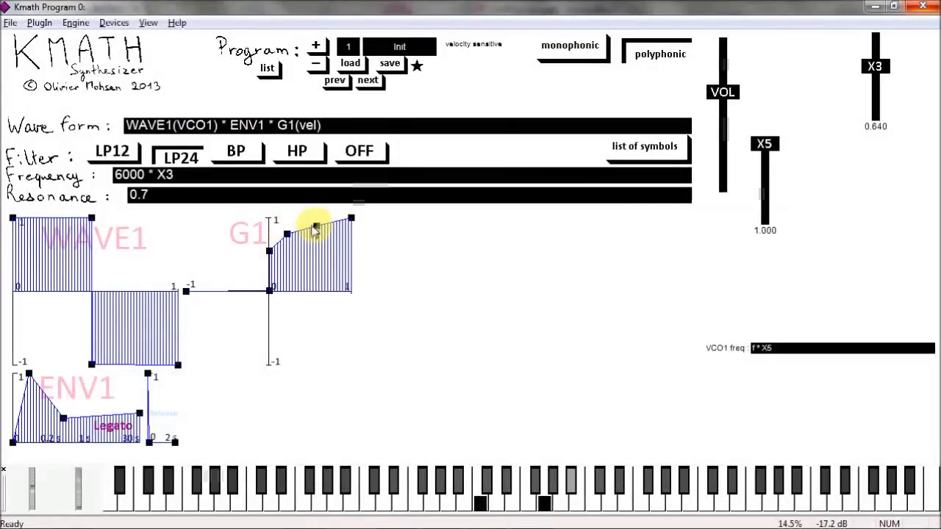
{"action": "left_click_drag", "start_coordinate": [269, 250], "coordinate": [270, 261]}
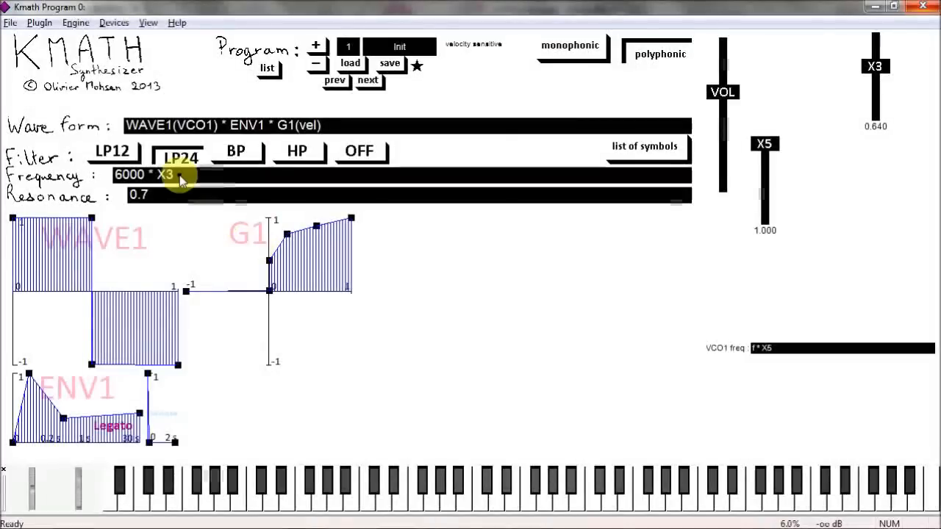
- Look up the elapsed-time symbols in the list and set the filter frequency to 6000 * X3 + WAVE5(t) * 1000
{"action": "left_click", "coordinate": [650, 148]}
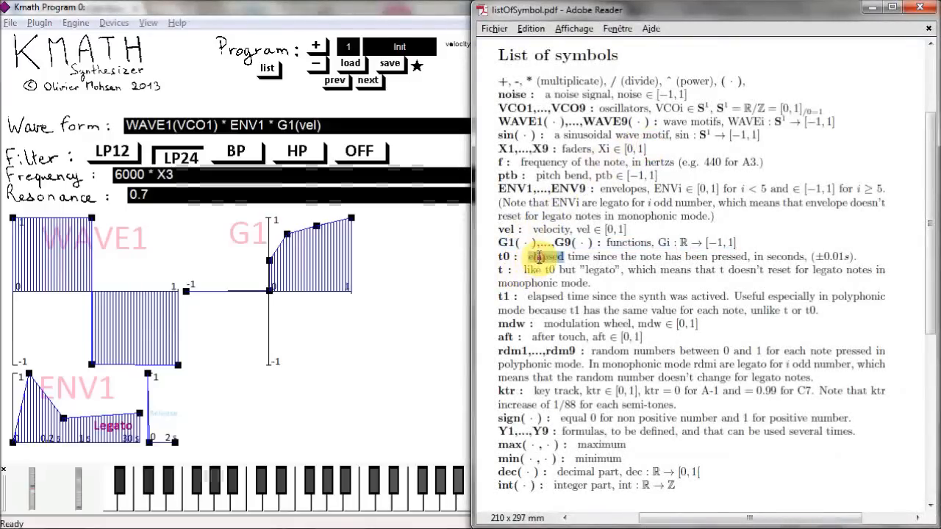
{"action": "triple_click", "coordinate": [541, 256]}
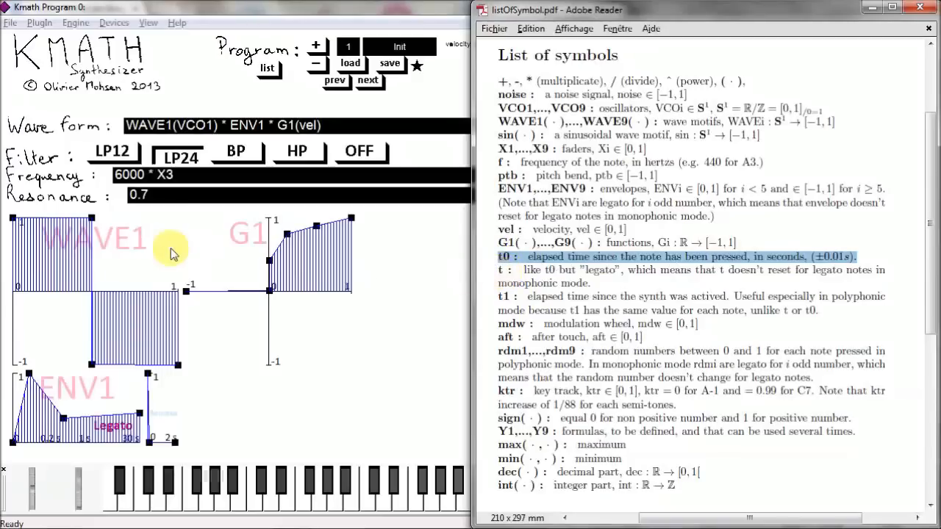
{"action": "left_click", "coordinate": [178, 181]}
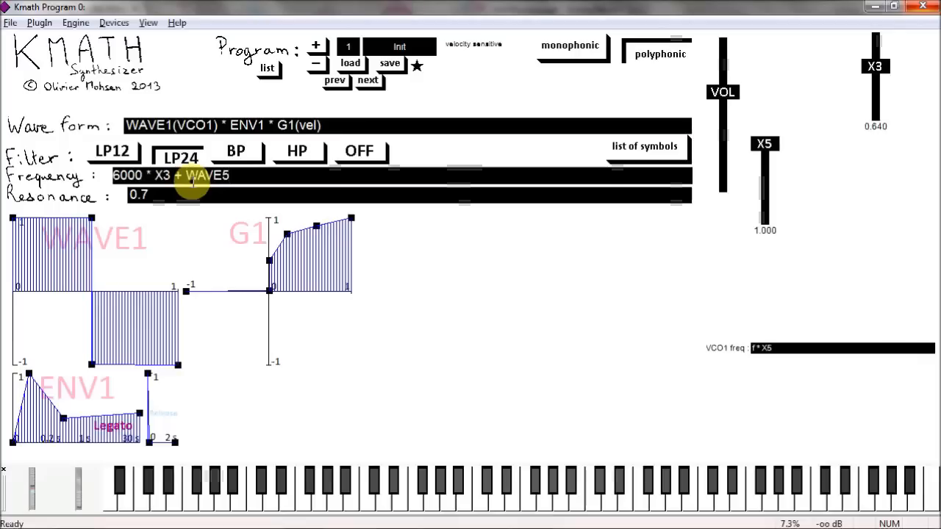
{"action": "type", "text": "+ WAVE5(t) * 1000"}
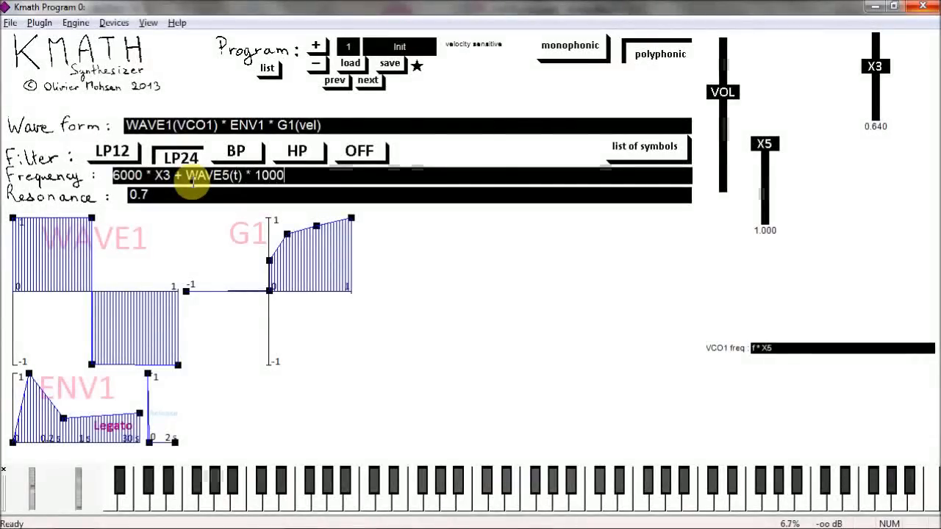
{"action": "key", "text": "Return"}
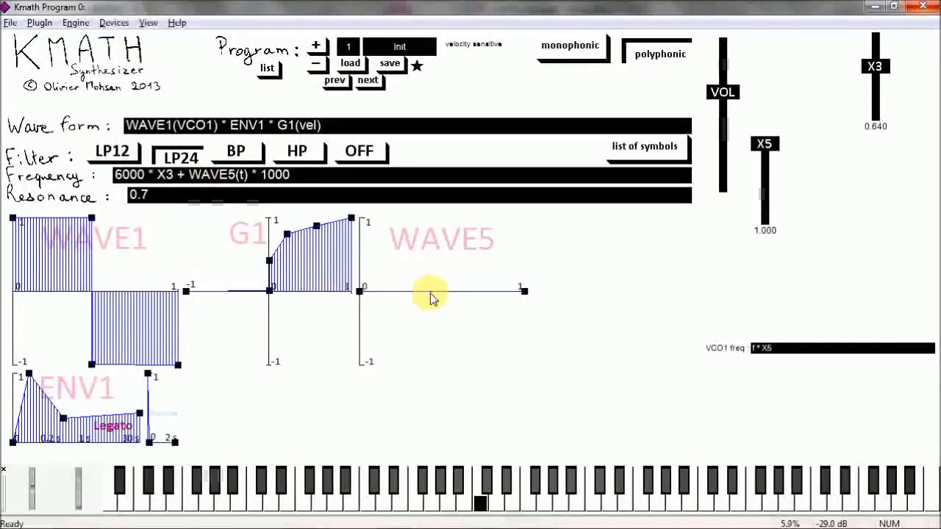
- Raise the middle of WAVE5 to a triangular peak at 1 and change its argument in the filter frequency to t * 5
{"action": "left_click_drag", "start_coordinate": [439, 292], "coordinate": [440, 220]}
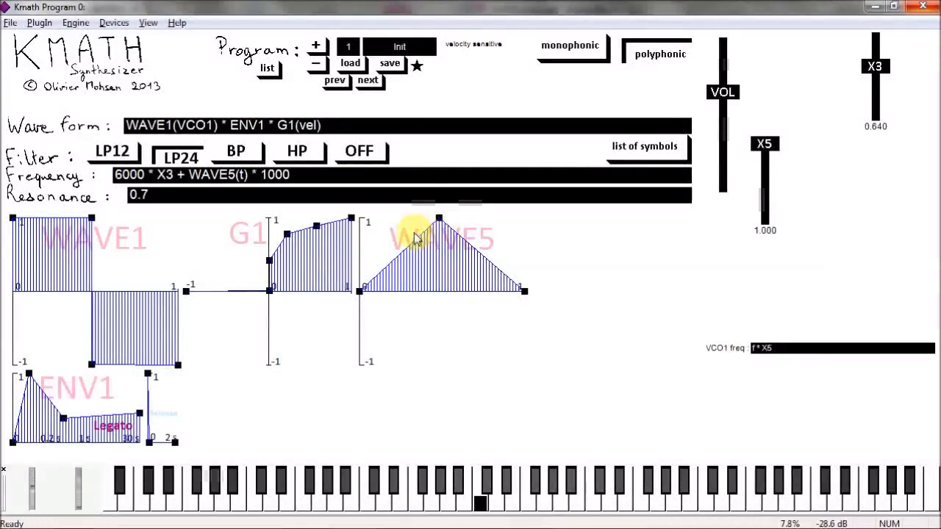
{"action": "left_click", "coordinate": [244, 180]}
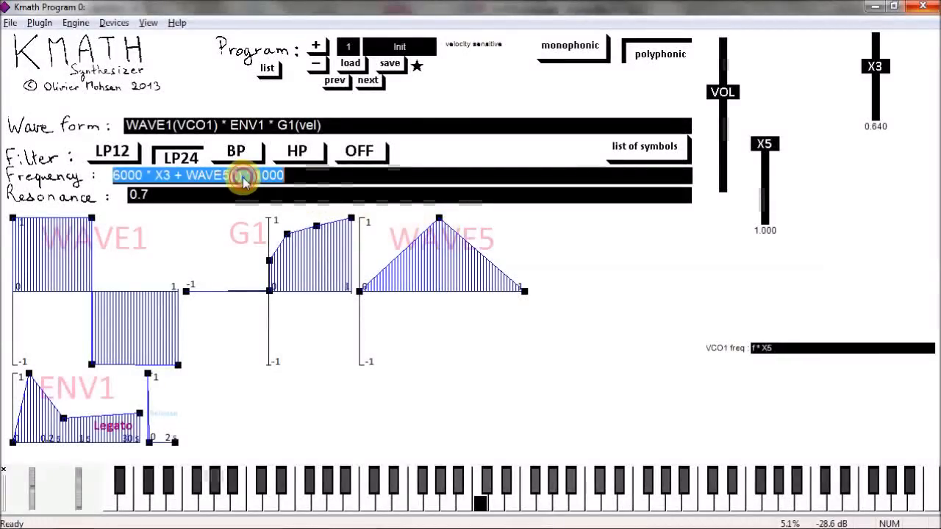
{"action": "left_click", "coordinate": [239, 178]}
{"action": "type", "text": "* "}
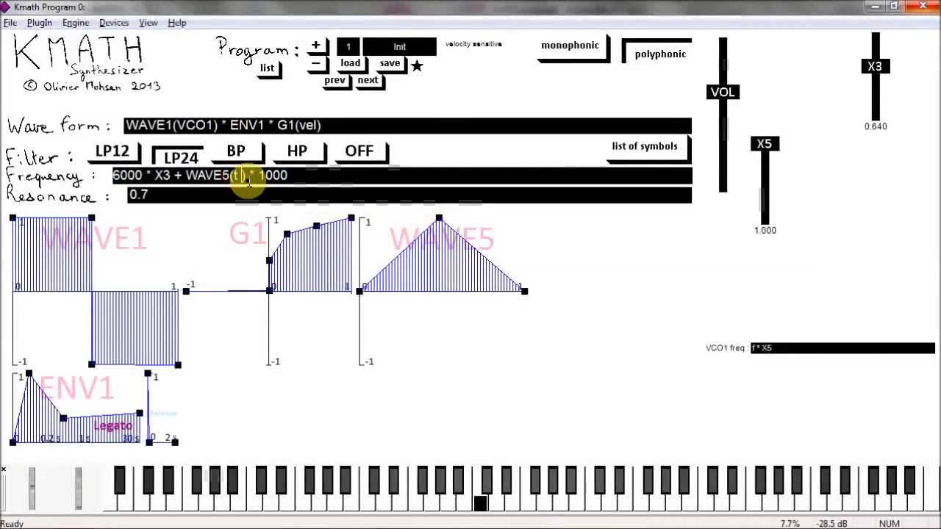
{"action": "type", "text": "5"}
{"action": "key", "text": "Return"}
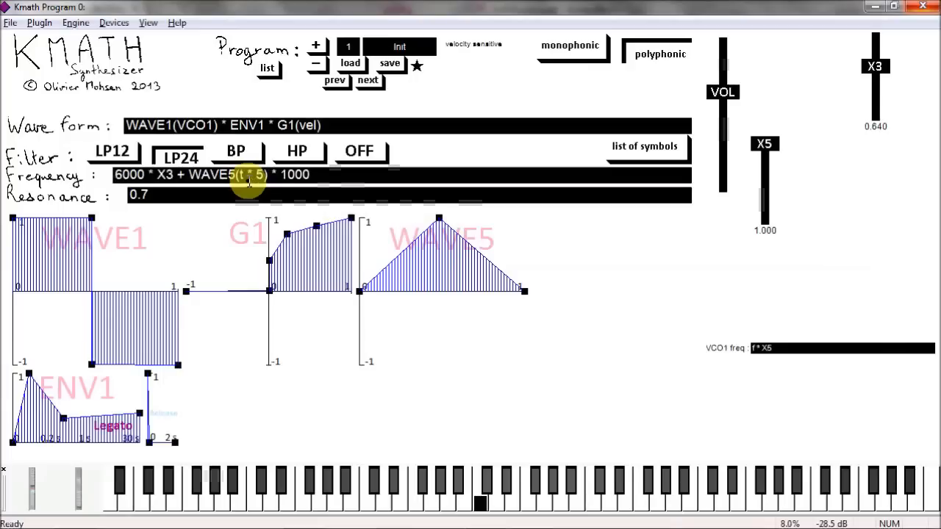
- Reshape WAVE5 into a trapezoid by moving its peak towards the end and adding an early point at 1
{"action": "left_click_drag", "start_coordinate": [439, 218], "coordinate": [485, 218]}
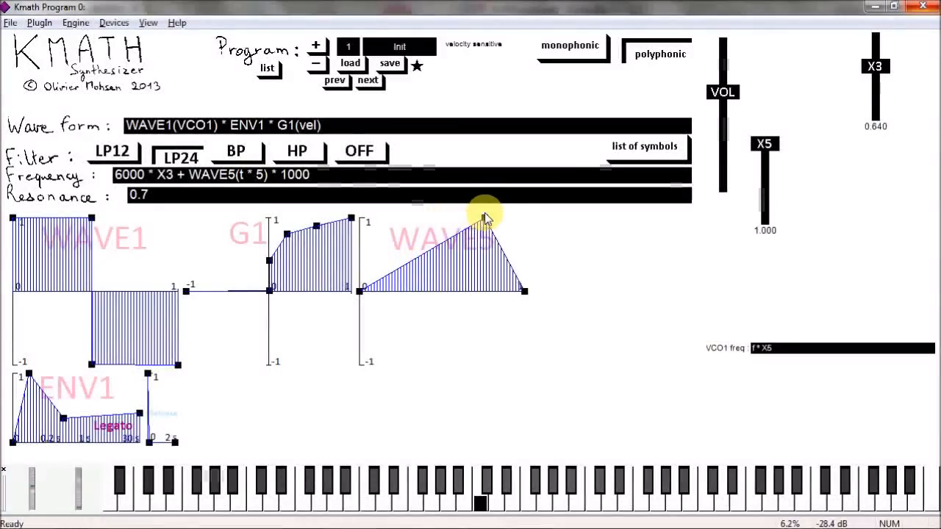
{"action": "left_click", "coordinate": [407, 225]}
{"action": "left_click_drag", "start_coordinate": [406, 226], "coordinate": [381, 213]}
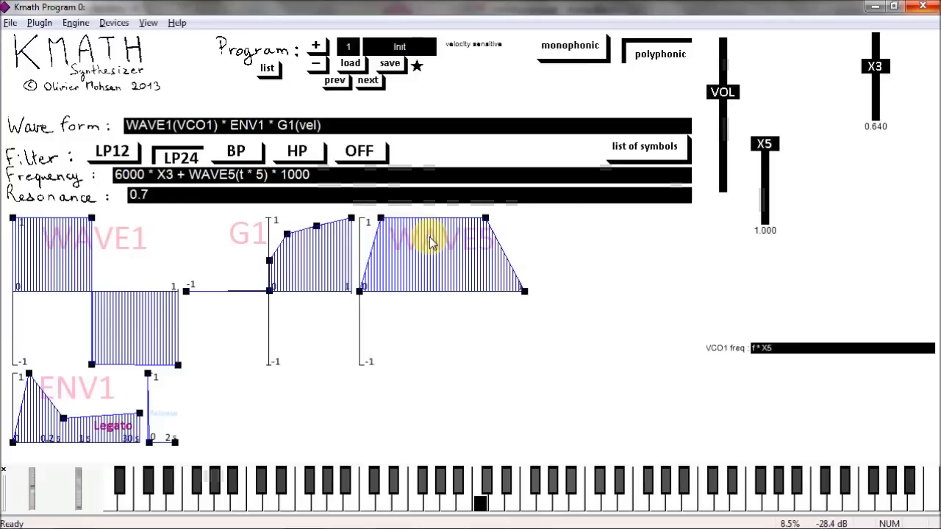
- Multiply the WAVE5 term of the filter frequency by the modulation wheel symbol mdw from the list of symbols and move the wheel
{"action": "left_click", "coordinate": [645, 146]}
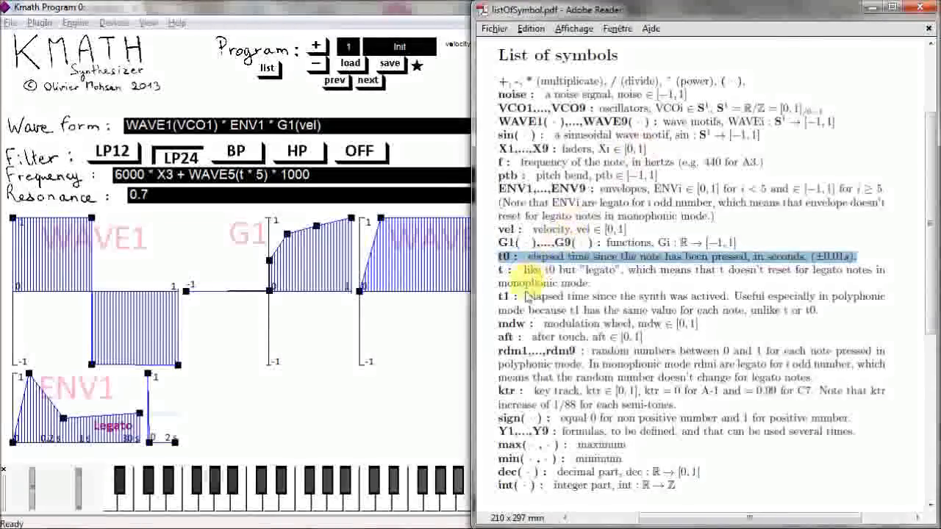
{"action": "left_click", "coordinate": [512, 324]}
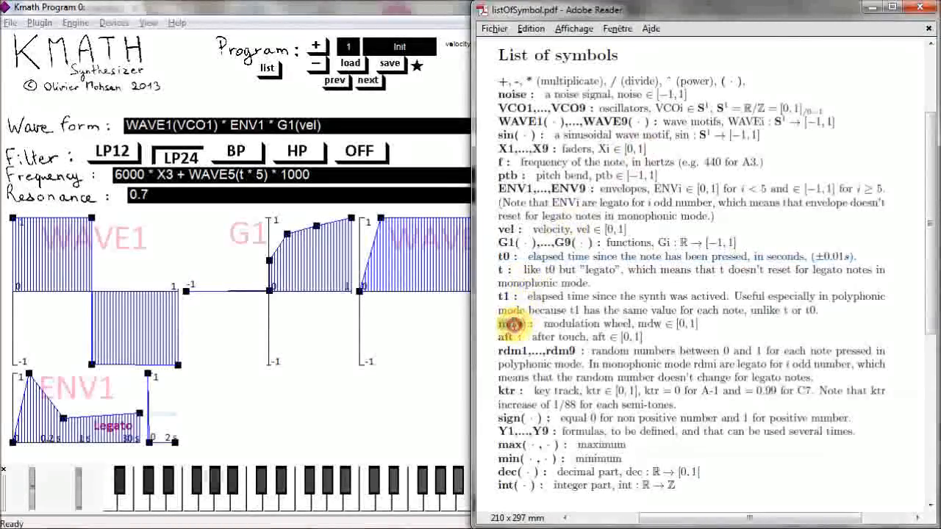
{"action": "triple_click", "coordinate": [512, 324]}
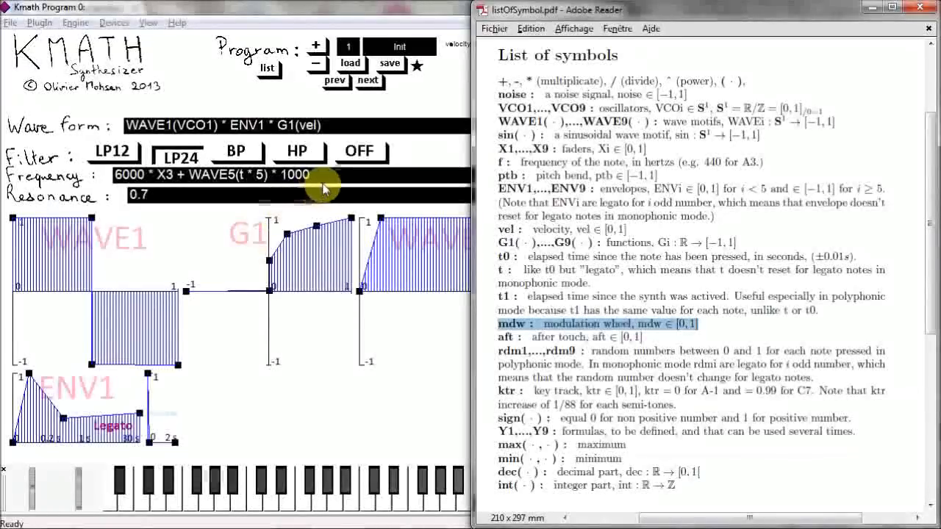
{"action": "left_click", "coordinate": [317, 180]}
{"action": "left_click", "coordinate": [321, 179]}
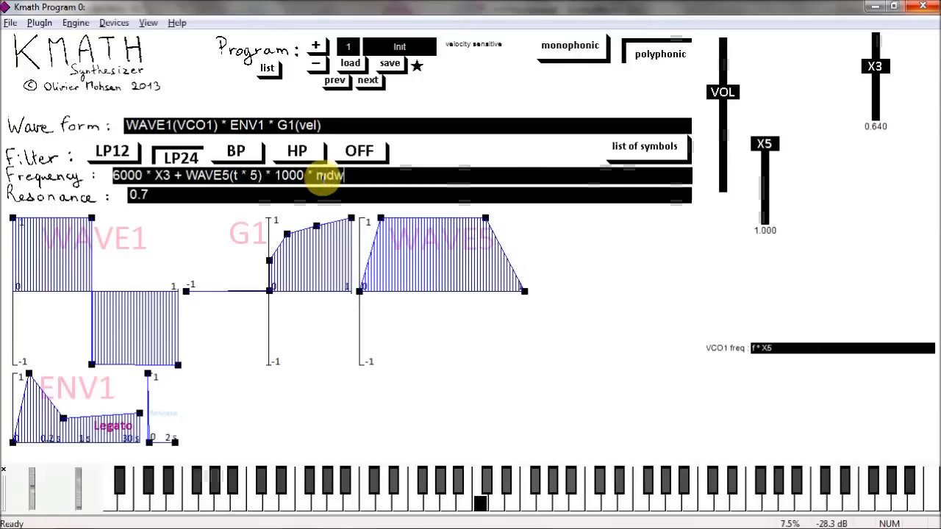
{"action": "key", "text": "Return"}
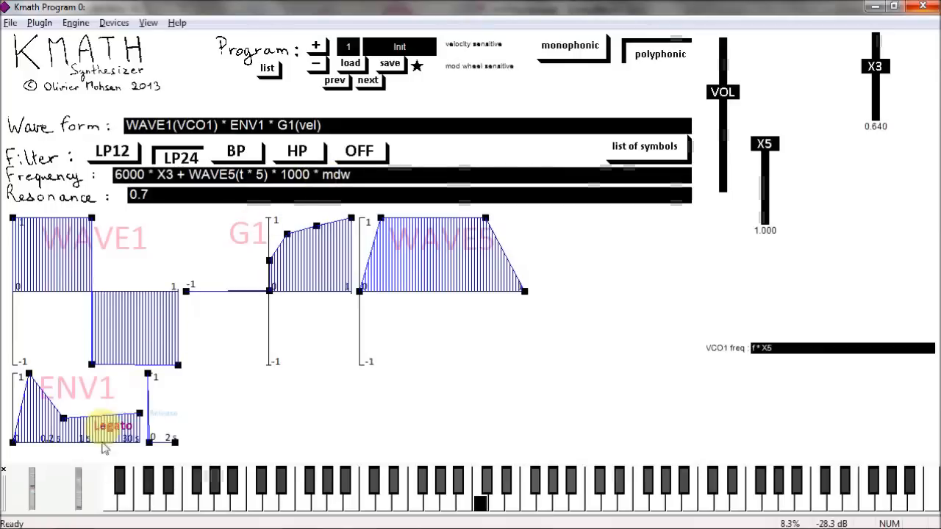
{"action": "mouse_move", "coordinate": [80, 504]}
{"action": "left_mouse_down"}
{"action": "mouse_move", "coordinate": [76, 474]}
{"action": "mouse_move", "coordinate": [79, 512]}
{"action": "mouse_move", "coordinate": [79, 494]}
{"action": "left_mouse_up"}
- Look up the random number symbols in the list and set the filter resonance to rdm1
{"action": "left_click", "coordinate": [629, 147]}
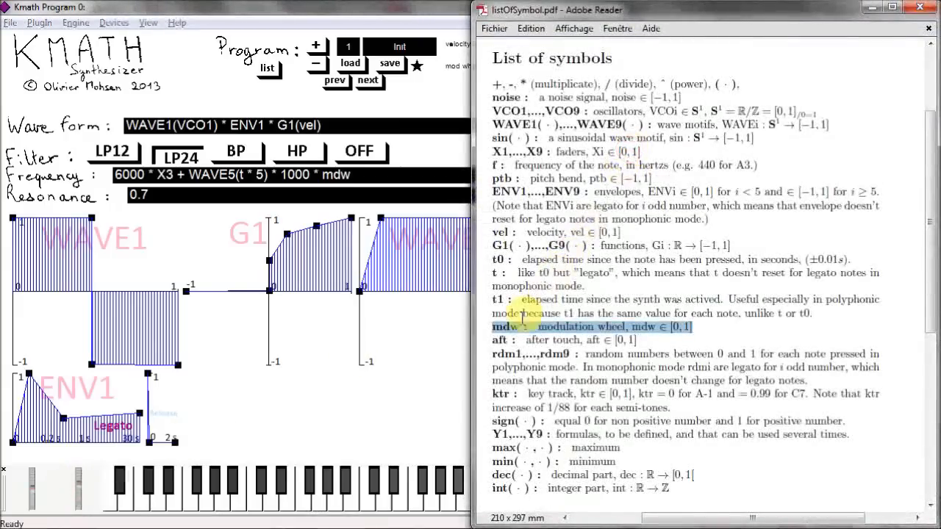
{"action": "triple_click", "coordinate": [507, 355]}
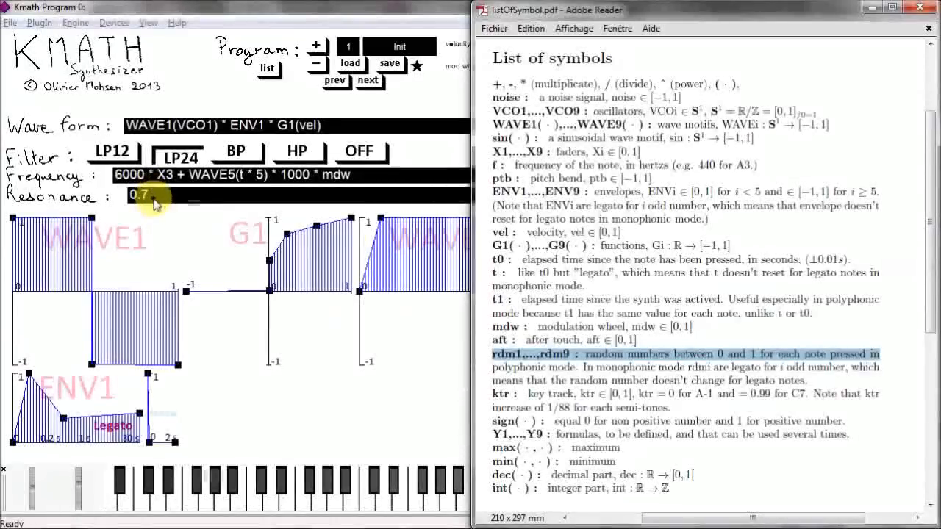
{"action": "double_click", "coordinate": [155, 204]}
{"action": "type", "text": "rdm1"}
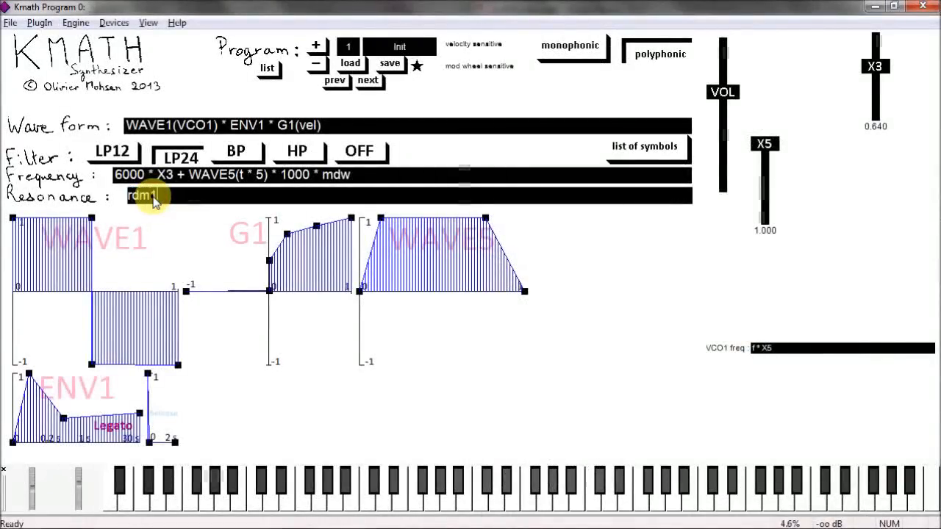
{"action": "key", "text": "Return"}
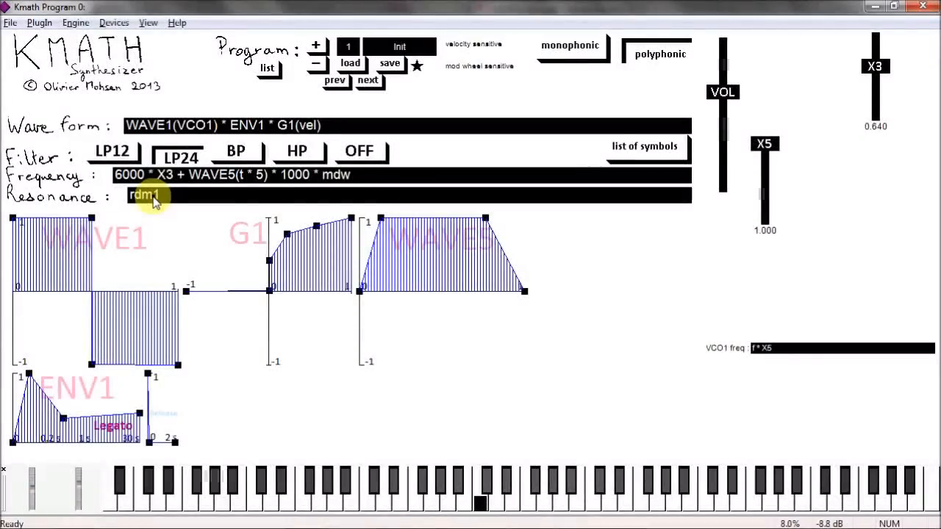
- Wrap the random value in the filter resonance in a G2 function so the formula reads G2(rdm1)
{"action": "double_click", "coordinate": [175, 202]}
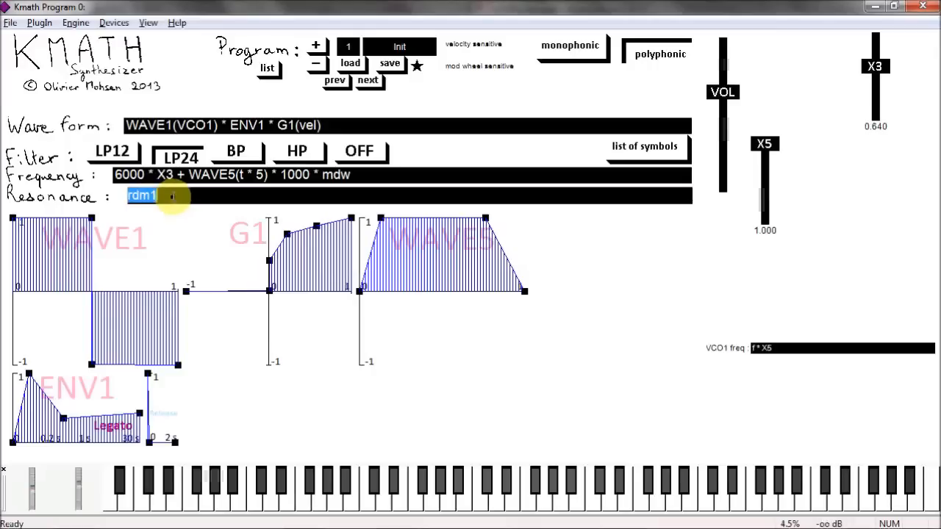
{"action": "left_click", "coordinate": [144, 196]}
{"action": "type", "text": "G2("}
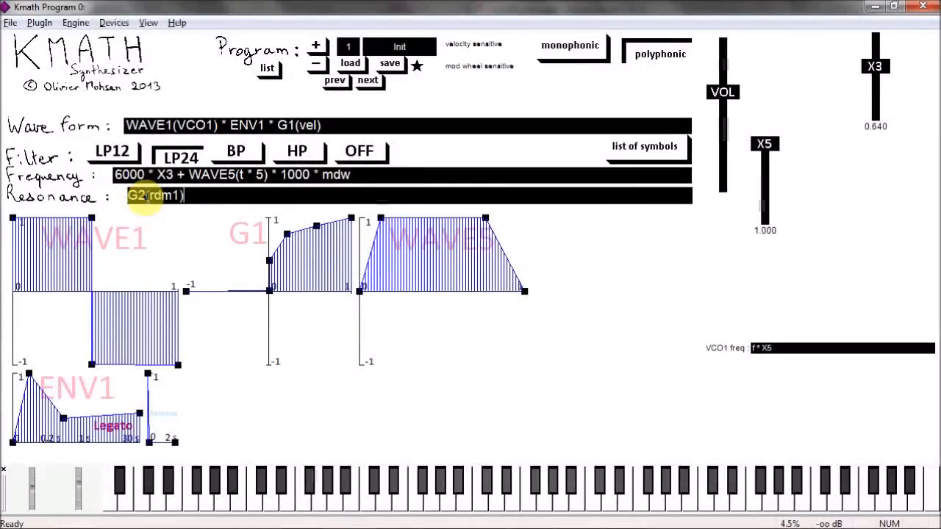
{"action": "type", "text": " )"}
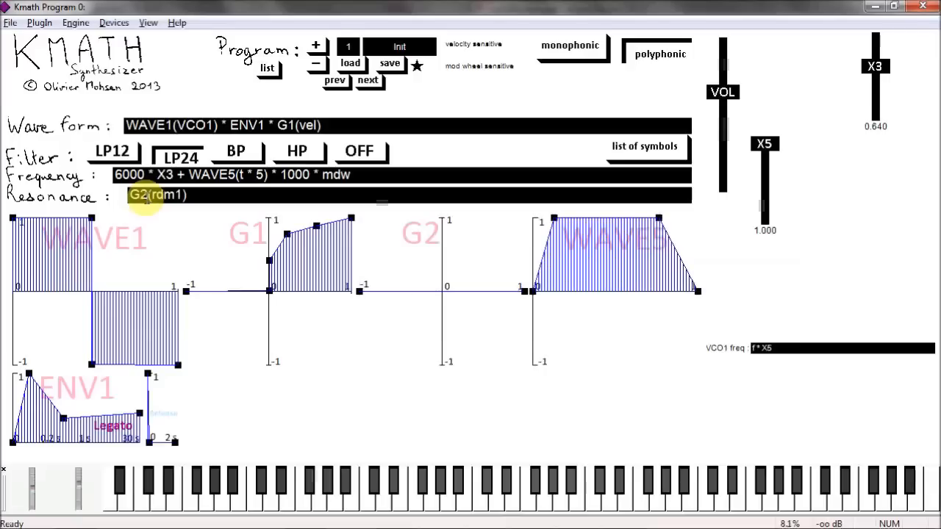
- Shape the positive half of G2 into two flat levels, about 0.6 up to roughly three quarters of the range and about 0.9 beyond
{"action": "left_click", "coordinate": [442, 291]}
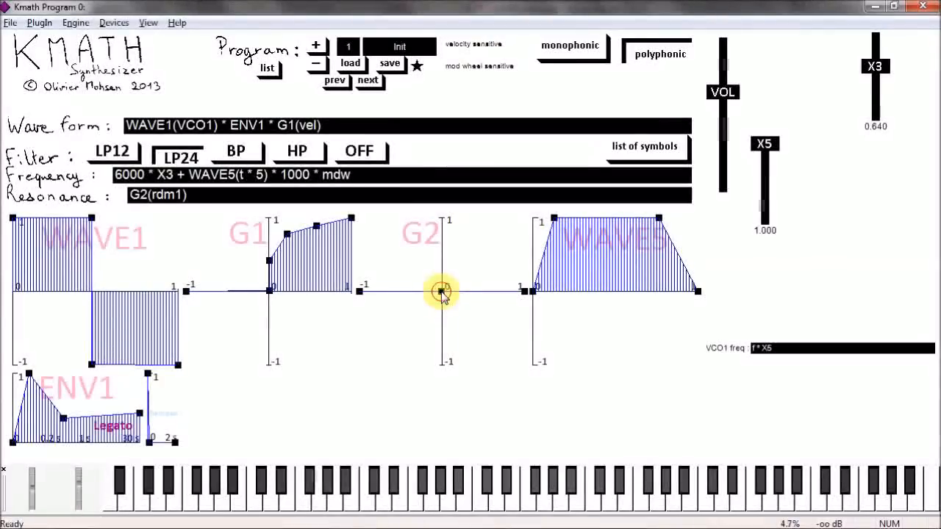
{"action": "left_click_drag", "start_coordinate": [465, 280], "coordinate": [443, 253]}
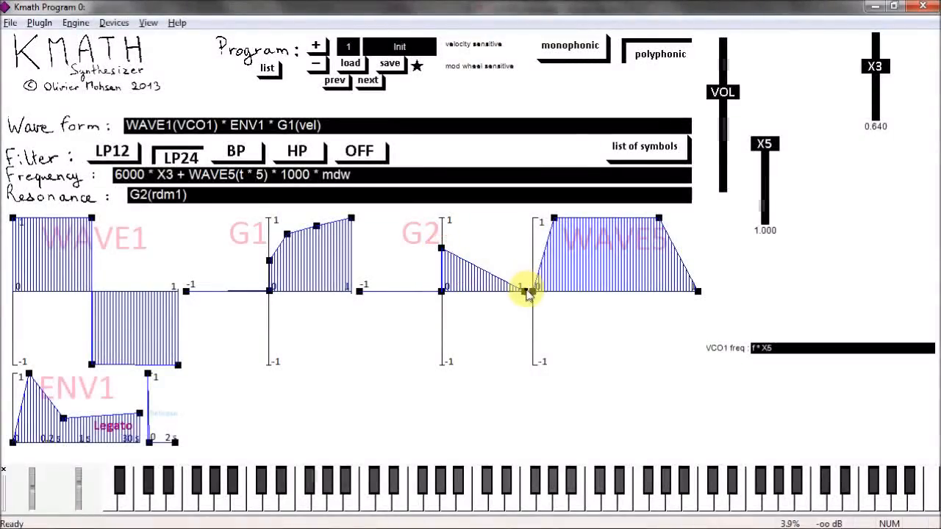
{"action": "left_click_drag", "start_coordinate": [526, 294], "coordinate": [525, 250]}
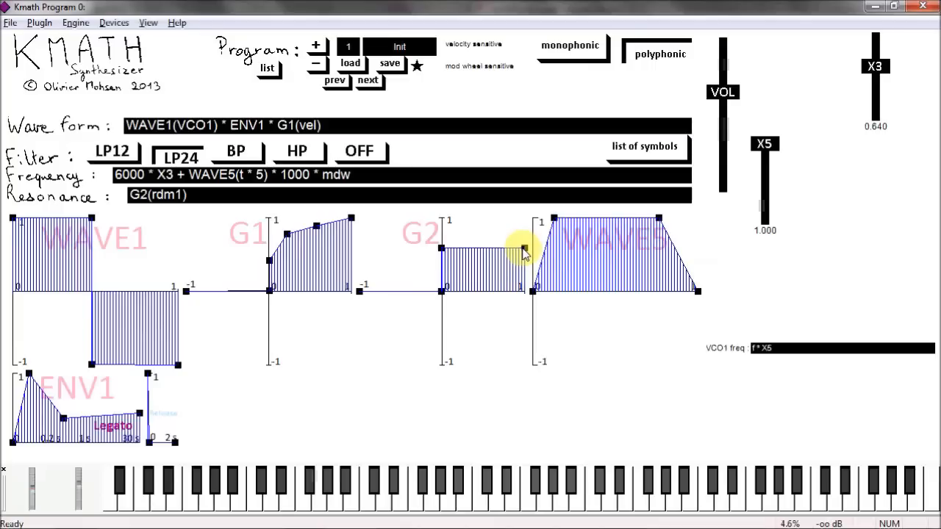
{"action": "left_click", "coordinate": [502, 248]}
{"action": "left_click", "coordinate": [501, 248]}
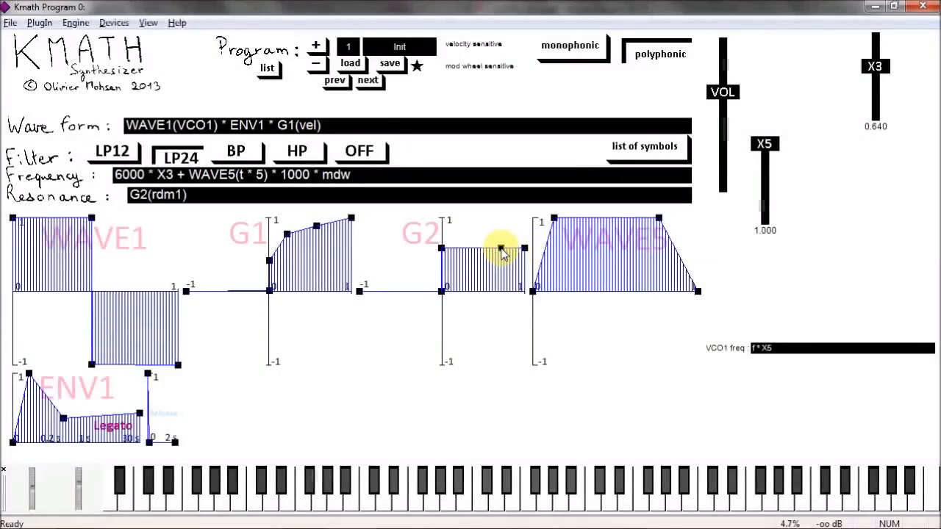
{"action": "mouse_move", "coordinate": [511, 248]}
{"action": "left_mouse_down"}
{"action": "mouse_move", "coordinate": [504, 226]}
{"action": "mouse_move", "coordinate": [525, 239]}
{"action": "mouse_move", "coordinate": [525, 228]}
{"action": "left_mouse_up"}
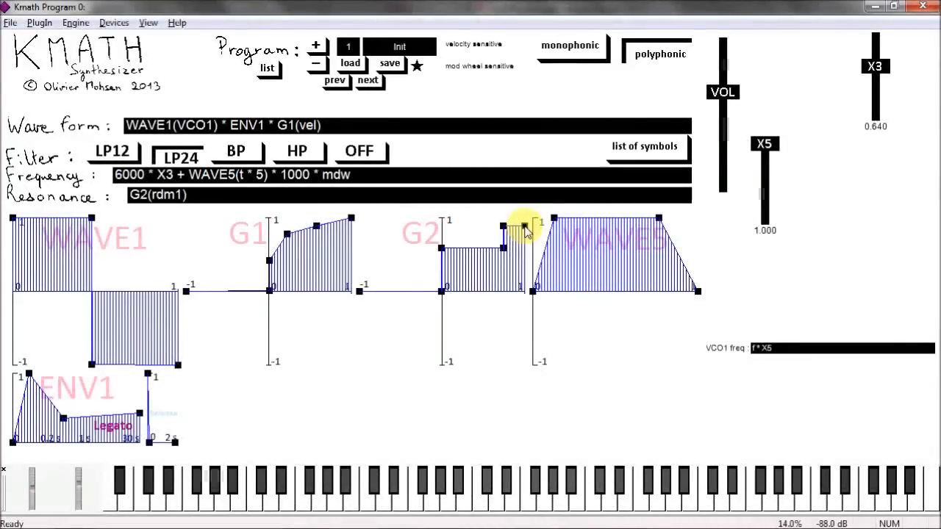
- Remove the G1(vel) factor from the wave form and the WAVE5 term from the filter frequency, leaving 6000 * X3
{"action": "left_click", "coordinate": [330, 127]}
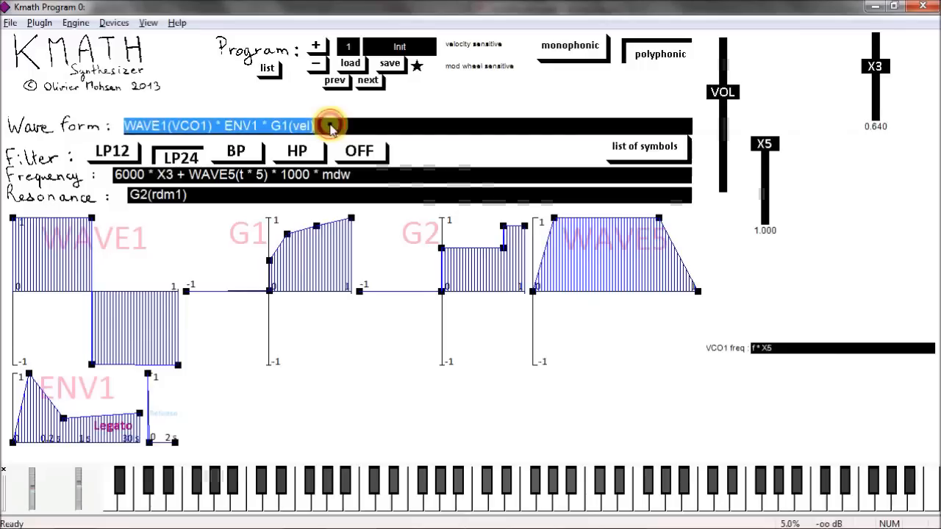
{"action": "left_click", "coordinate": [279, 126]}
{"action": "left_click_drag", "start_coordinate": [264, 125], "coordinate": [347, 126]}
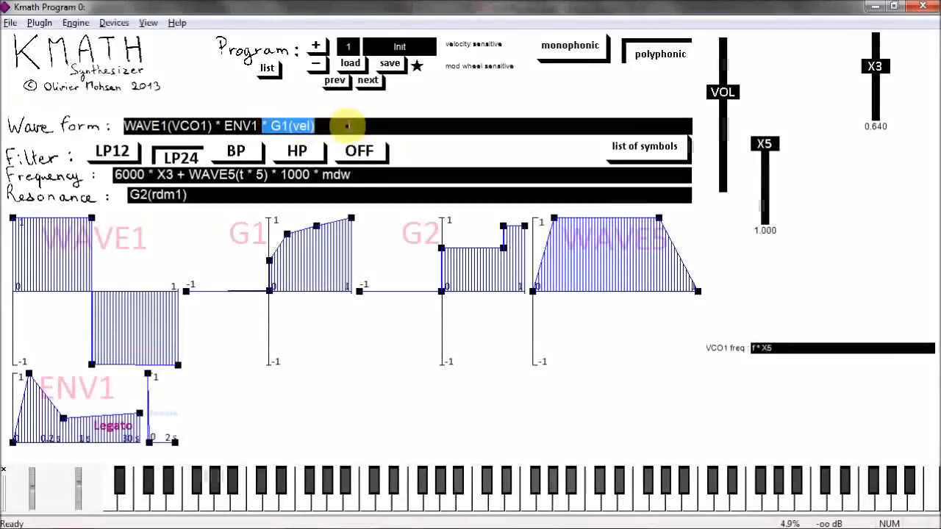
{"action": "key", "text": "BackSpace"}
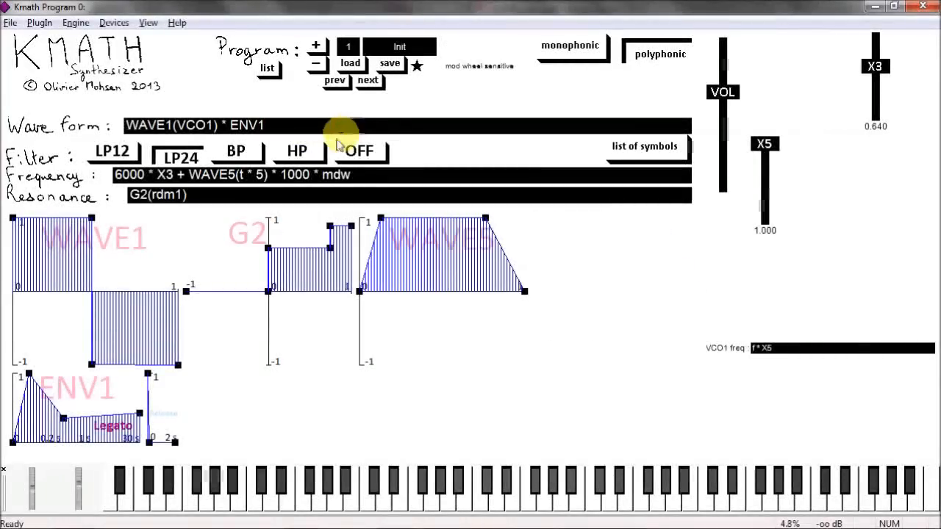
{"action": "left_click", "coordinate": [274, 175]}
{"action": "left_click", "coordinate": [179, 175]}
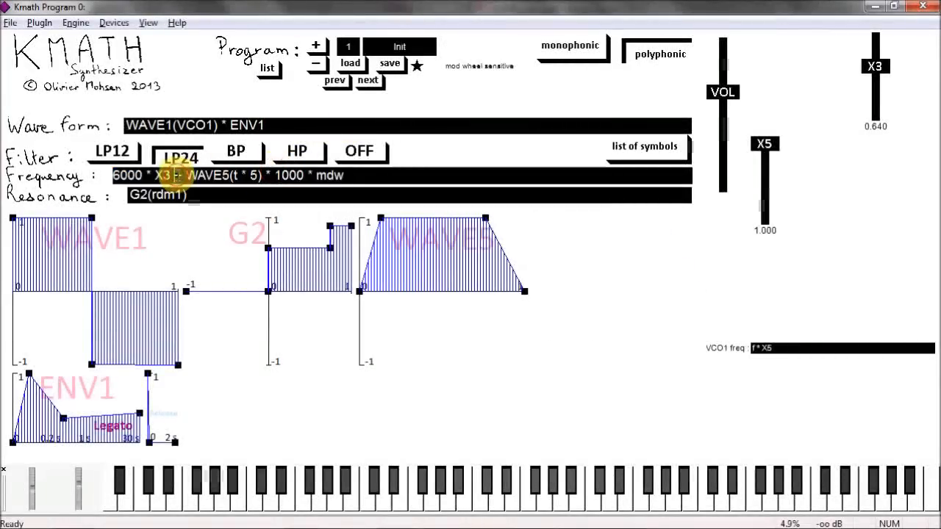
{"action": "left_click_drag", "start_coordinate": [175, 176], "coordinate": [370, 175]}
{"action": "key", "text": "BackSpace"}
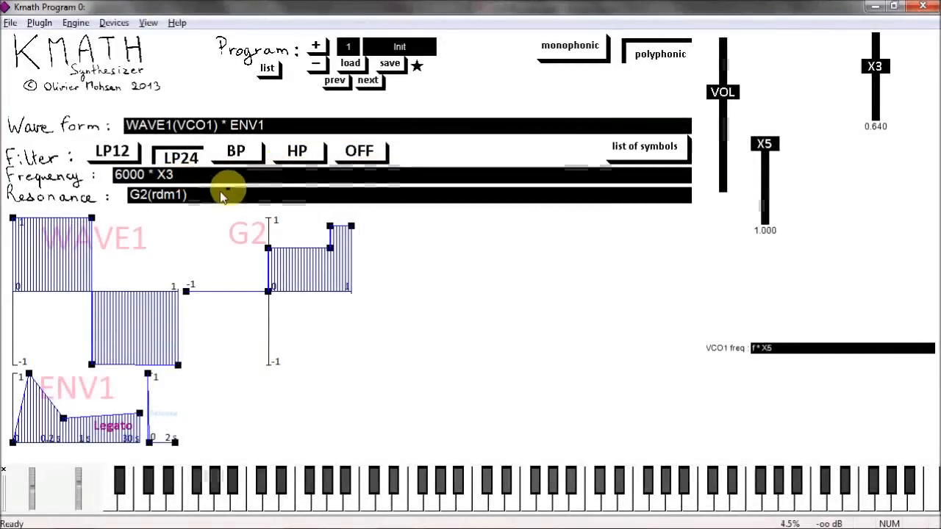
- Set the filter resonance to a constant 0.7
{"action": "left_click", "coordinate": [213, 200]}
{"action": "type", "text": "0.7"}
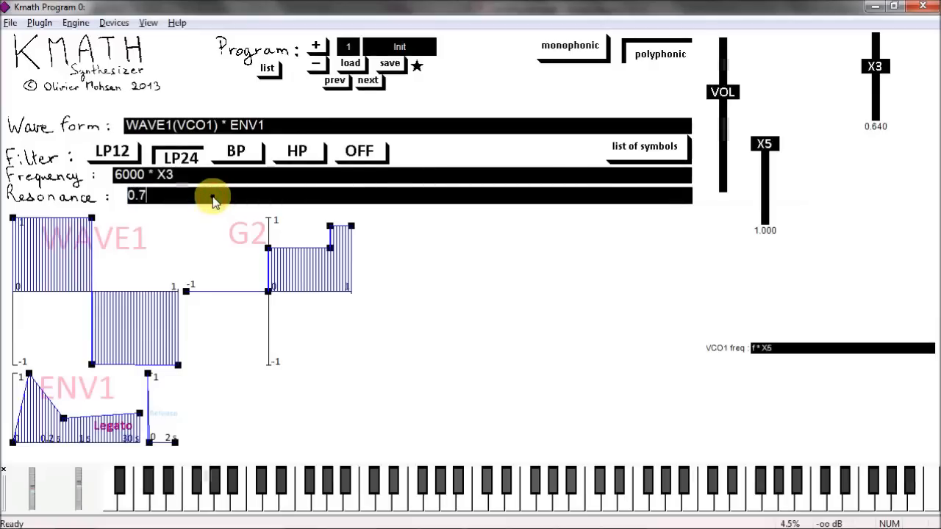
{"action": "key", "text": "Return"}
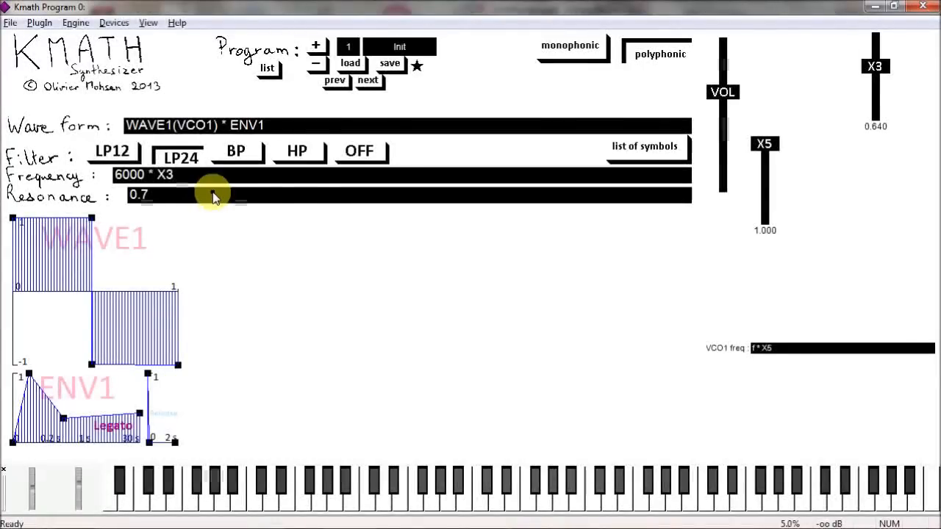
- Replace the X5 fader in the VCO1 frequency with an envelope so the formula reads f * ENV2
{"action": "left_click", "coordinate": [755, 348]}
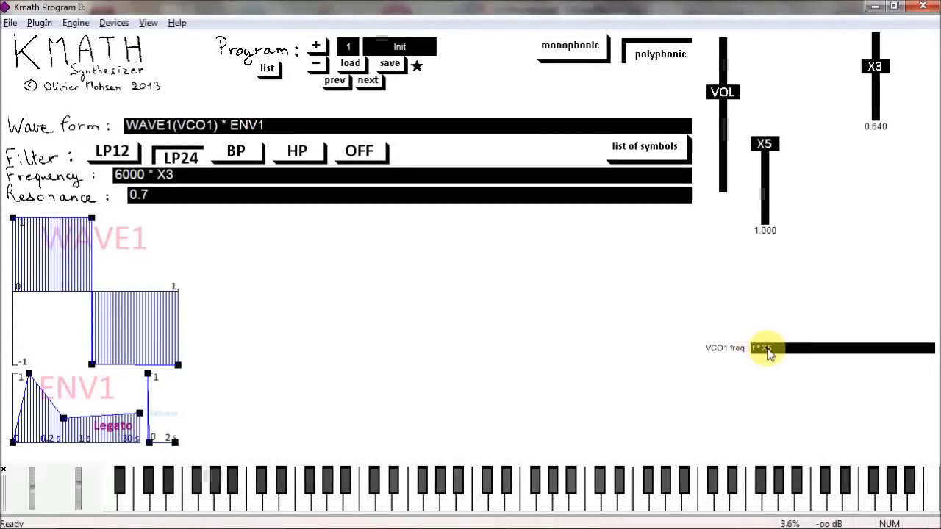
{"action": "mouse_move", "coordinate": [764, 143]}
{"action": "left_mouse_down"}
{"action": "mouse_move", "coordinate": [769, 204]}
{"action": "mouse_move", "coordinate": [762, 139]}
{"action": "left_mouse_up"}
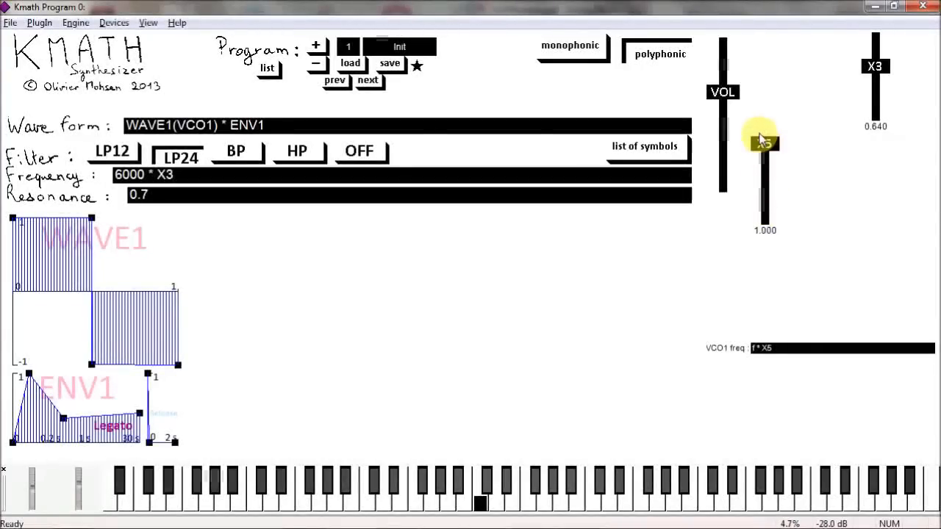
{"action": "double_click", "coordinate": [767, 348]}
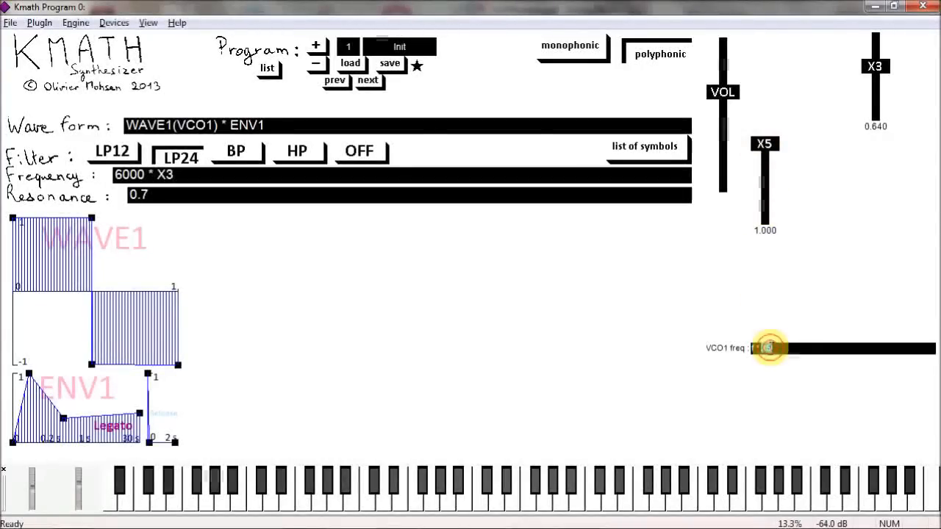
{"action": "type", "text": "ENV2"}
{"action": "key", "text": "Return"}
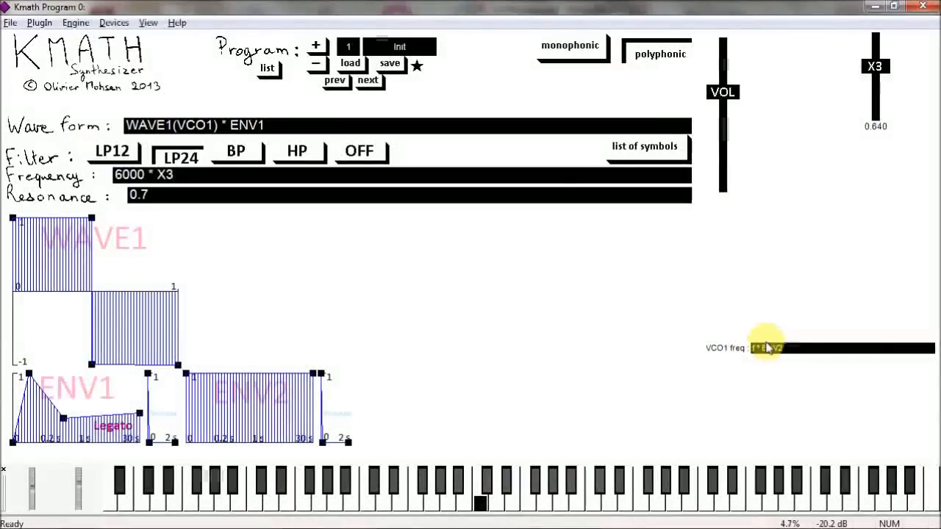
- Shape ENV2 to rise from 0 to 1 within about 0.2 s, with a slight dip just after the peak
{"action": "left_click_drag", "start_coordinate": [189, 376], "coordinate": [224, 377]}
{"action": "left_click", "coordinate": [237, 377]}
{"action": "left_click", "coordinate": [252, 377]}
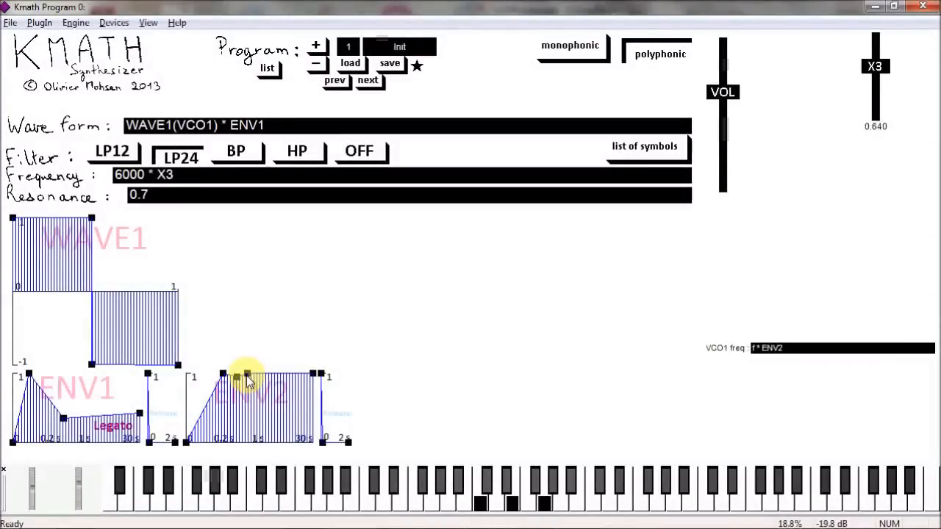
- Set the VCO1 frequency to f * (1 + WAVE2(t * 5)) and draw WAVE2 as a ramp rising to about 0.6
{"action": "left_click", "coordinate": [770, 348]}
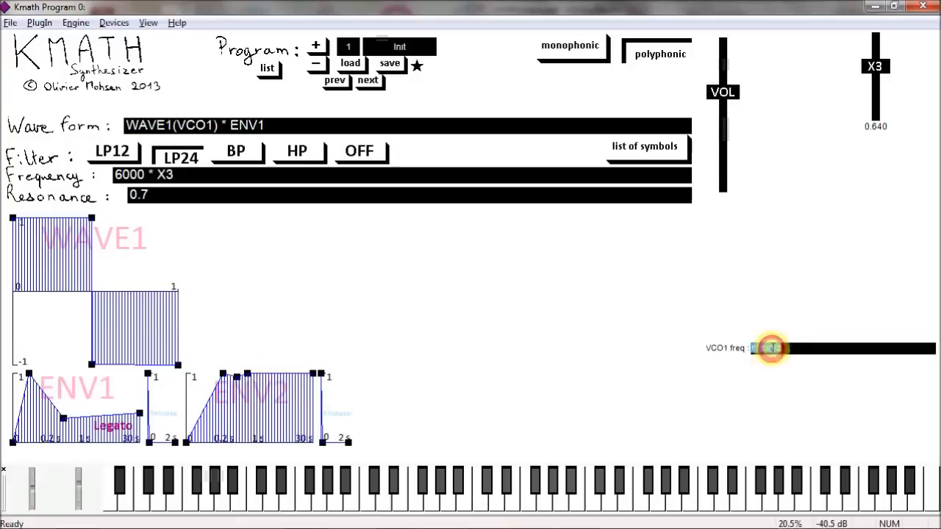
{"action": "type", "text": "f * (1 + WAVE2"}
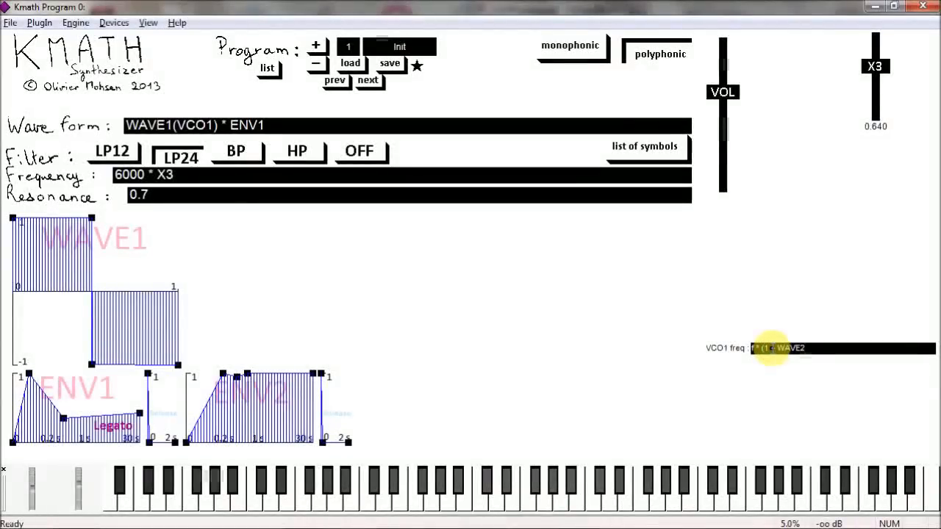
{"action": "type", "text": "(t"}
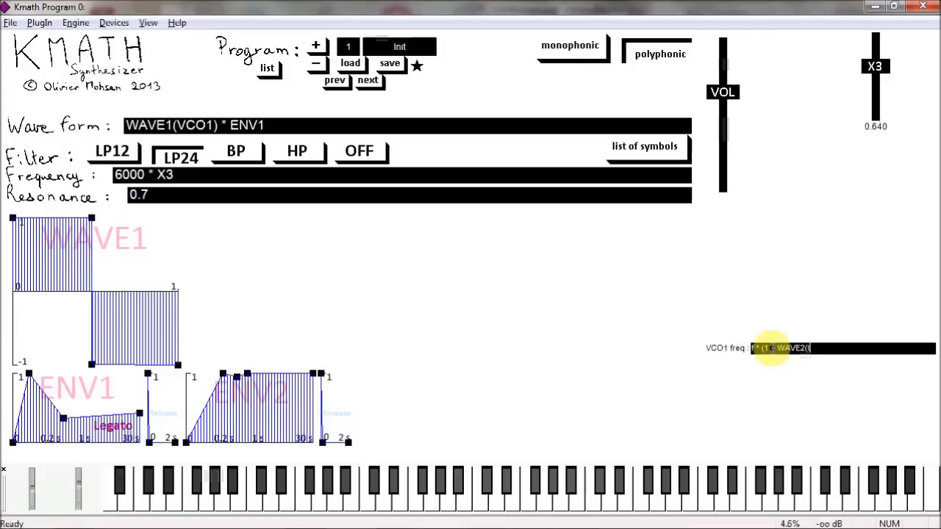
{"action": "type", "text": " * 5))"}
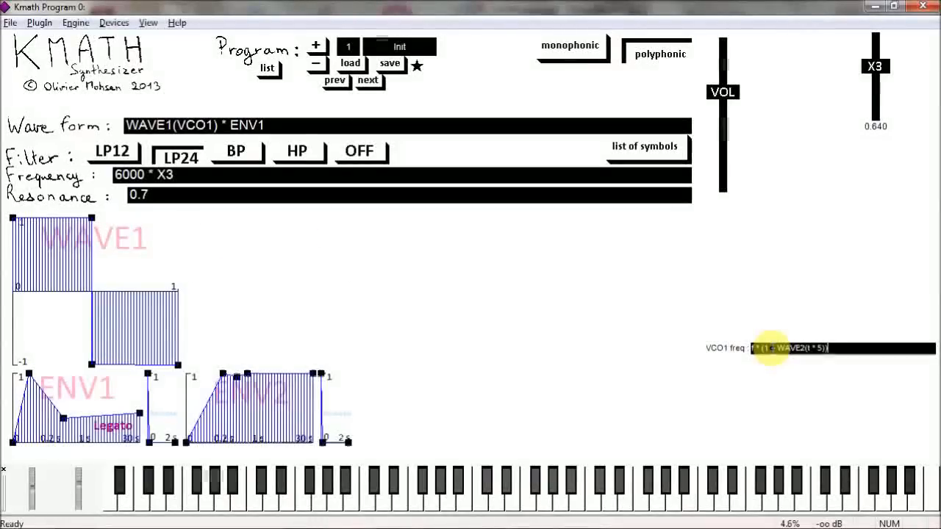
{"action": "key", "text": "Return"}
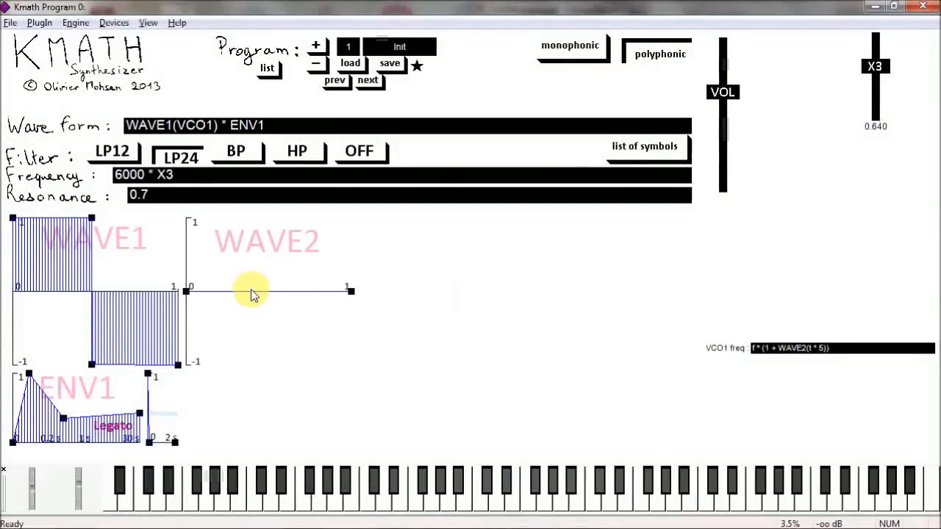
{"action": "left_click_drag", "start_coordinate": [250, 291], "coordinate": [351, 247]}
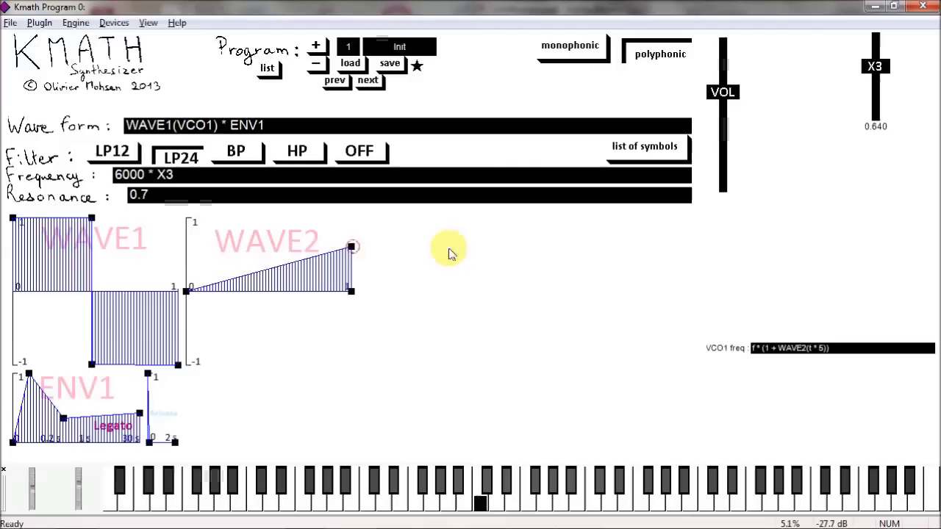
- Change the argument of WAVE2 in the VCO1 frequency to VCO8 and set the VCO8 frequency to 5
{"action": "left_click", "coordinate": [814, 351]}
{"action": "left_click", "coordinate": [814, 350]}
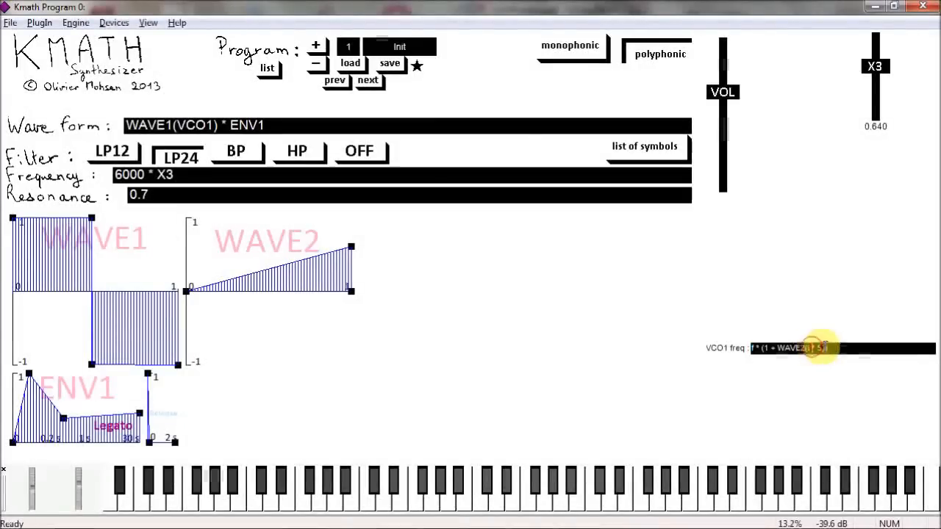
{"action": "key", "text": "BackSpace"}
{"action": "type", "text": "VCO8"}
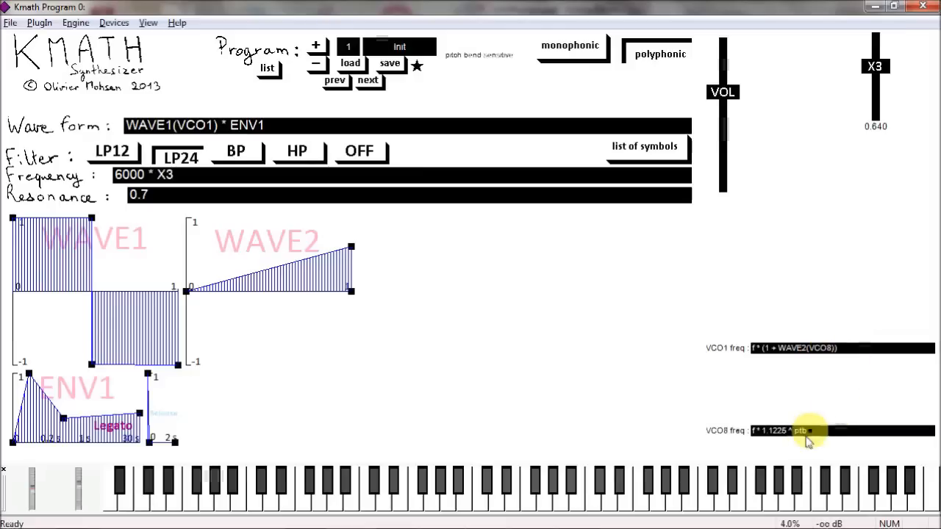
{"action": "left_click", "coordinate": [807, 432]}
{"action": "type", "text": "5"}
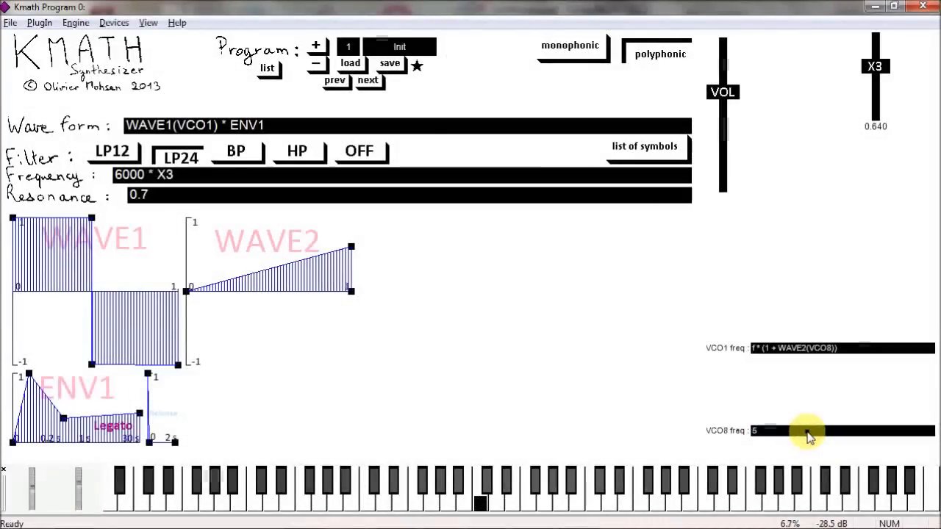
- Try constant VCO8 frequencies of 10, 20 and 440
{"action": "left_click", "coordinate": [790, 434]}
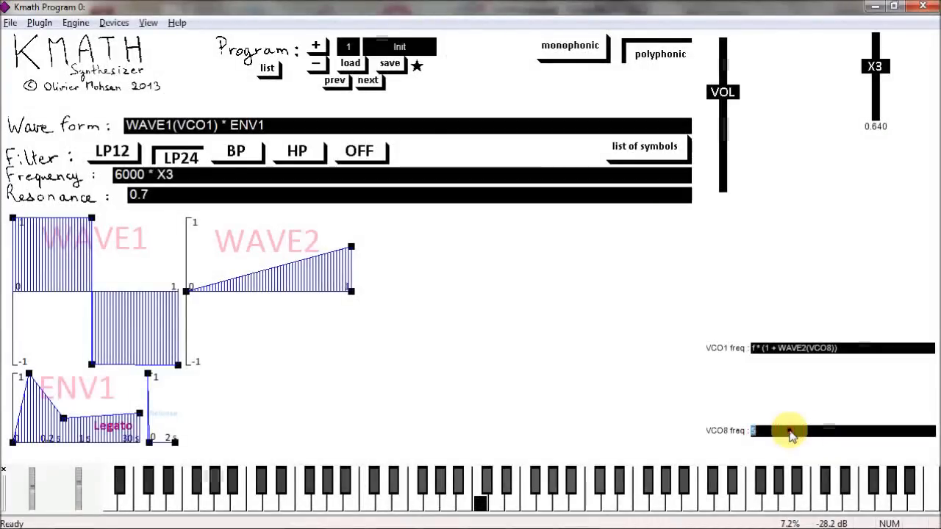
{"action": "type", "text": "10"}
{"action": "left_click", "coordinate": [769, 431]}
{"action": "type", "text": "20"}
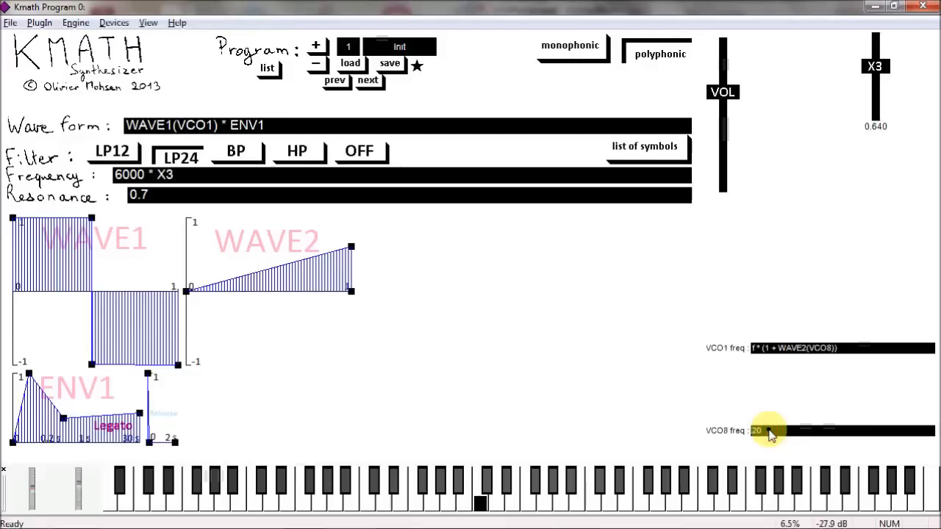
{"action": "type", "text": "440"}
- Set the VCO8 frequency to f * X9 and lower the X9 fader to 0.260
{"action": "left_click", "coordinate": [759, 431]}
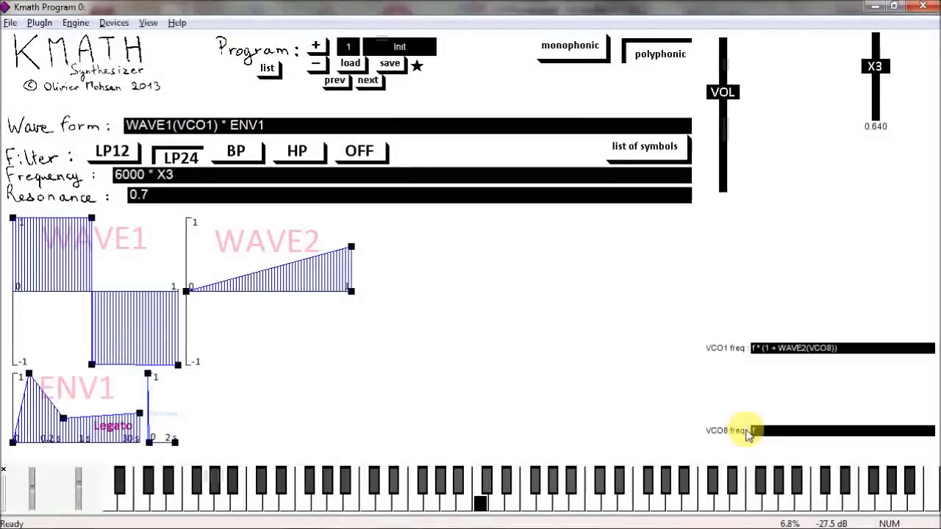
{"action": "left_click", "coordinate": [761, 432]}
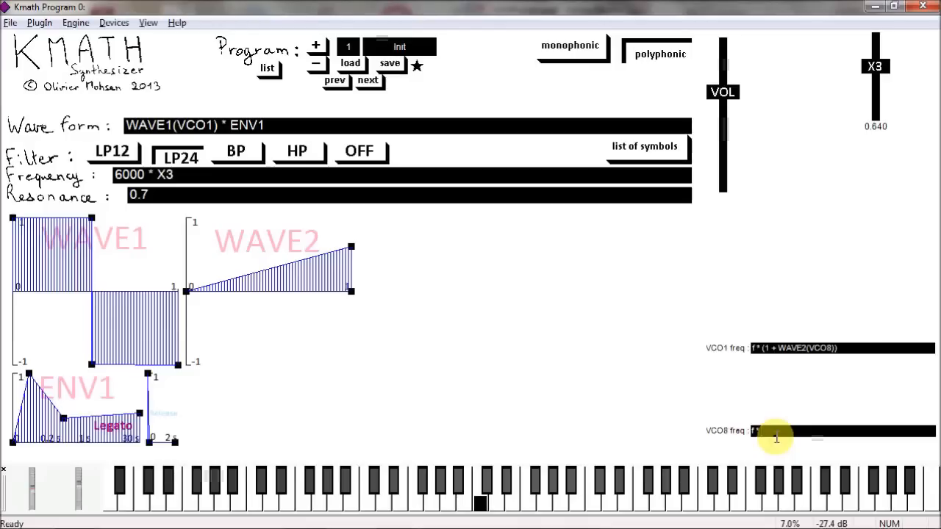
{"action": "type", "text": "* X9"}
{"action": "key", "text": "Return"}
{"action": "left_click_drag", "start_coordinate": [912, 149], "coordinate": [911, 200]}
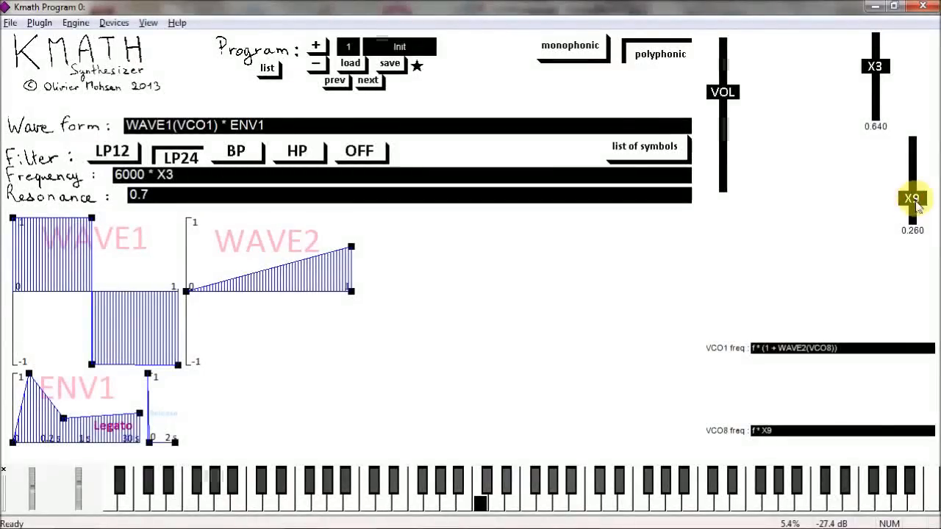
- Set the VCO8 frequency to f * (X9 + X8 * 0.05) and tune the faders to X9 = 0.230 and X8 = 0.620
{"action": "left_click", "coordinate": [770, 433]}
{"action": "left_click", "coordinate": [765, 431]}
{"action": "key", "text": "Right"}
{"action": "type", "text": "+"}
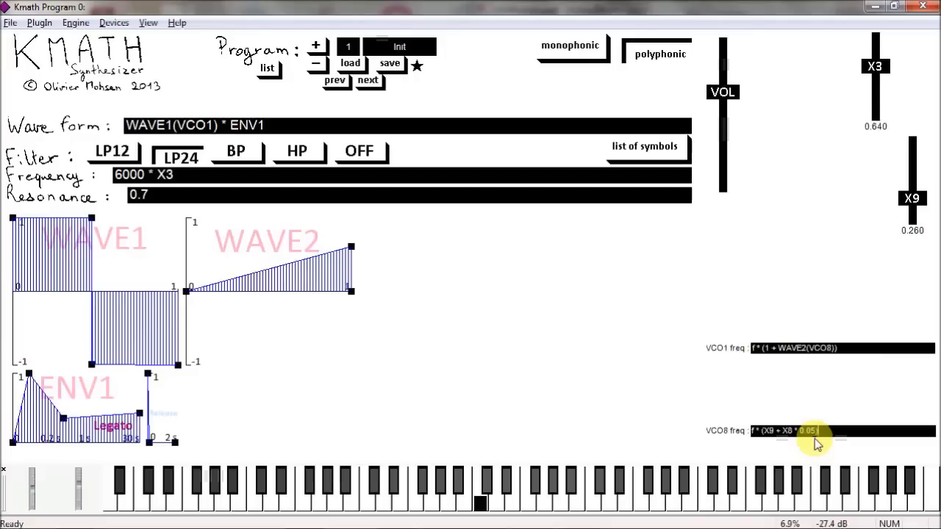
{"action": "type", "text": "X8 * 0.05)"}
{"action": "key", "text": "Return"}
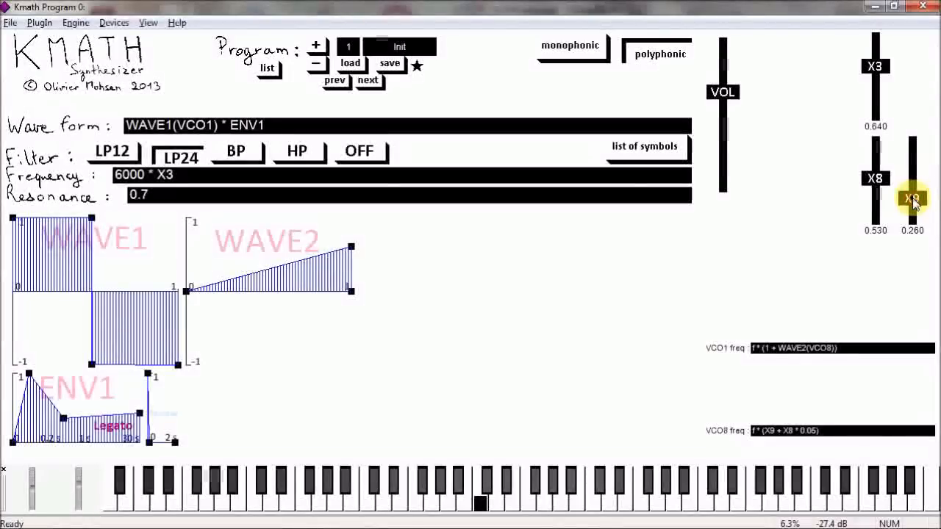
{"action": "left_click_drag", "start_coordinate": [913, 205], "coordinate": [913, 206]}
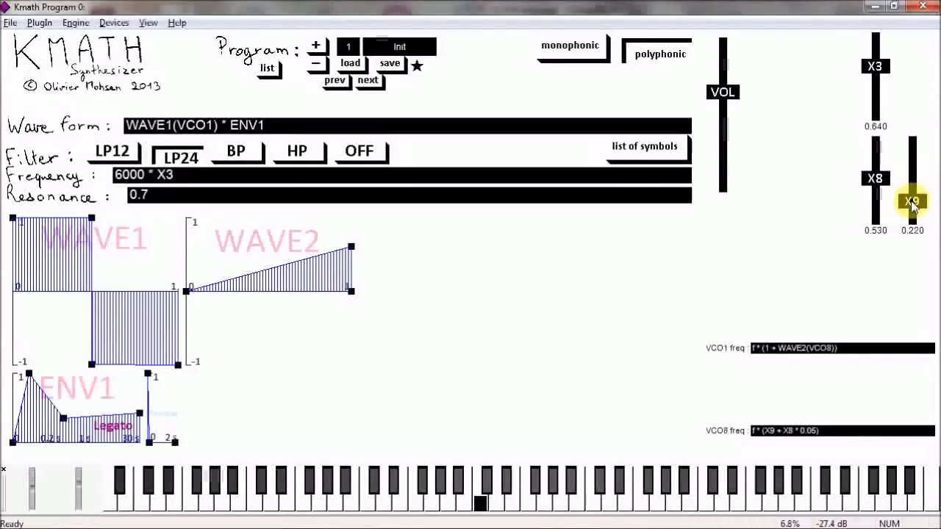
{"action": "mouse_move", "coordinate": [875, 179]}
{"action": "left_mouse_down"}
{"action": "mouse_move", "coordinate": [882, 191]}
{"action": "mouse_move", "coordinate": [883, 177]}
{"action": "left_mouse_up"}
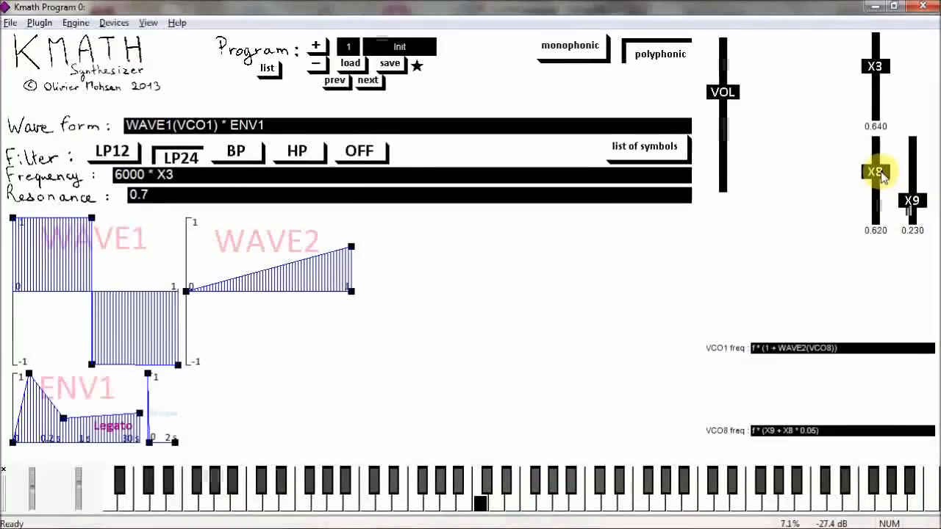
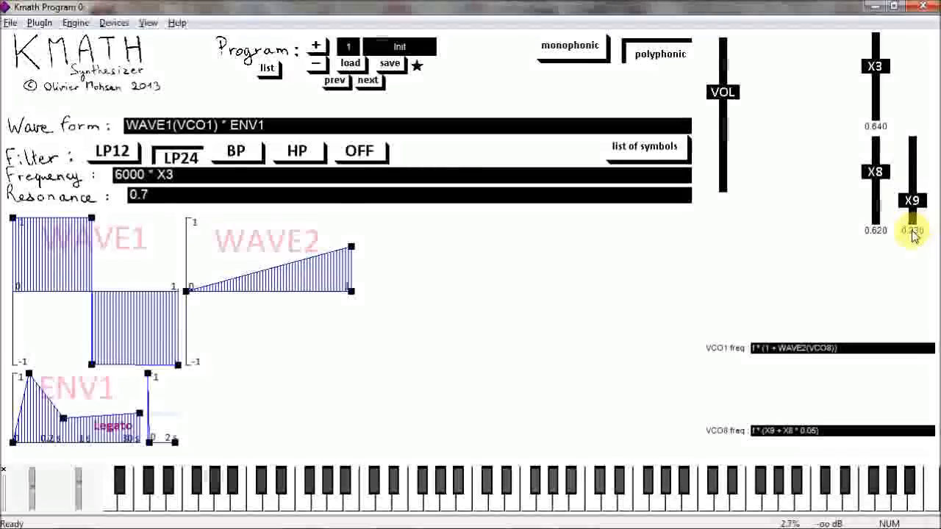
- Replace X9 with 0.23 and X8 with 0.62 in the VCO8 frequency formula
{"action": "left_click", "coordinate": [770, 432]}
{"action": "left_click", "coordinate": [771, 432]}
{"action": "double_click", "coordinate": [770, 433]}
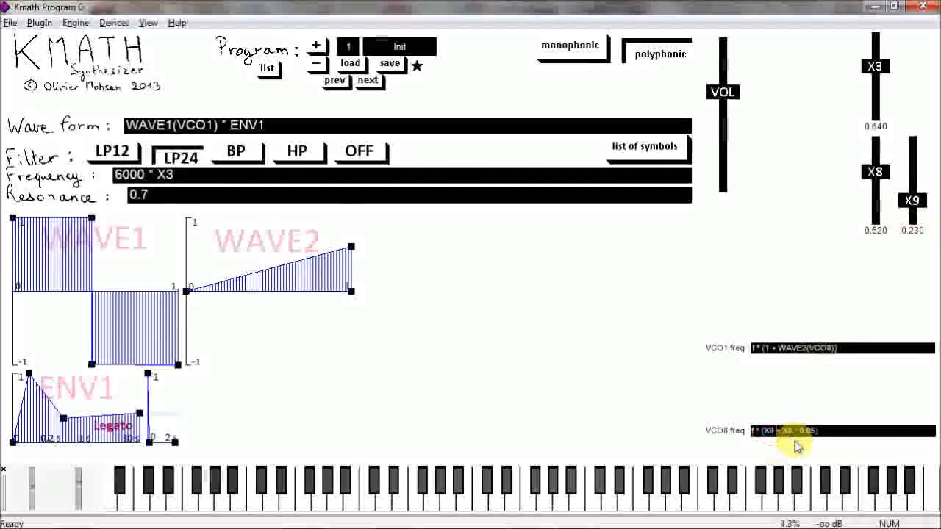
{"action": "type", "text": "0.23"}
{"action": "key", "text": "Return"}
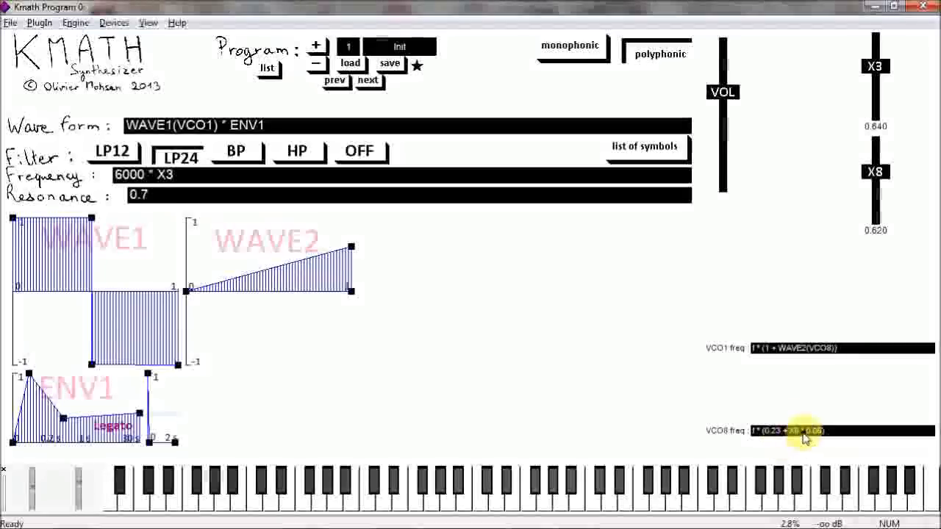
{"action": "double_click", "coordinate": [793, 431]}
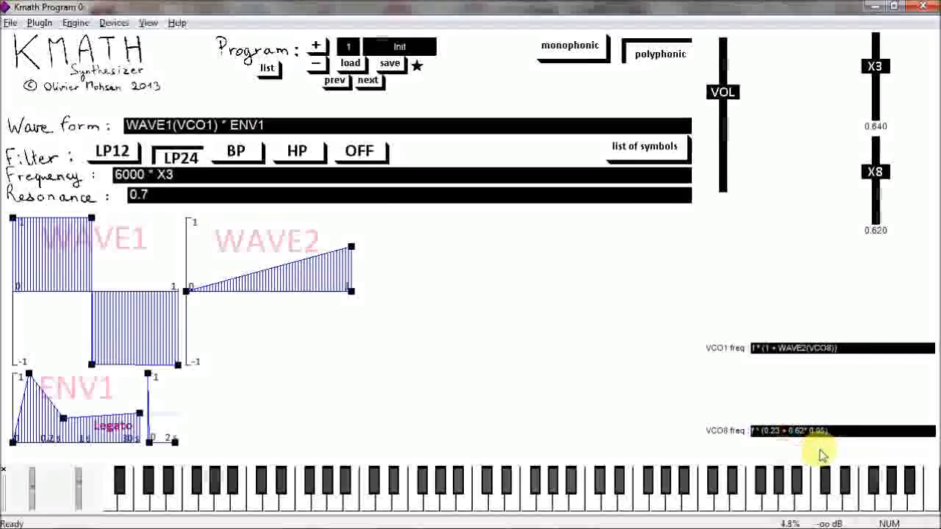
{"action": "key", "text": "Return"}
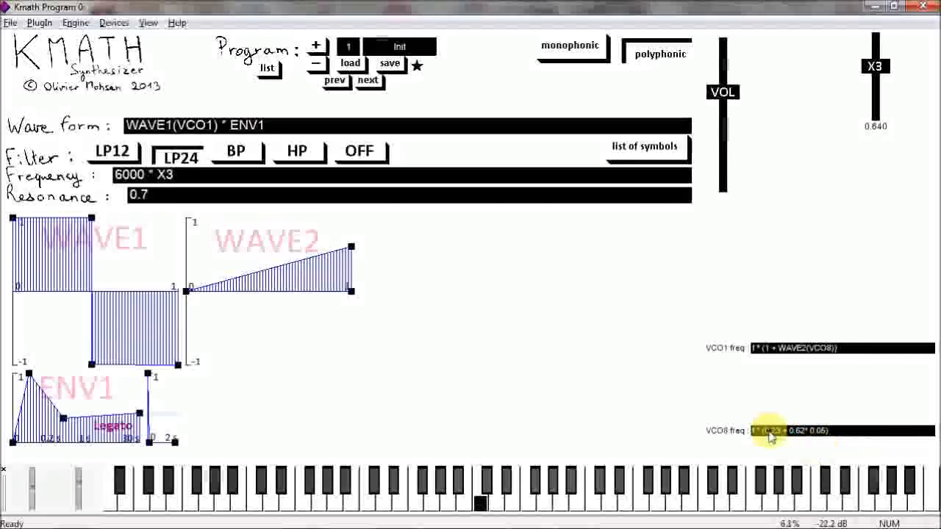
- Copy the bracketed factor (0.23 + 0.62* 0.05) from the VCO8 frequency, switch to the browser and calculate it with Google
{"action": "left_click", "coordinate": [768, 433]}
{"action": "key", "text": "ctrl+c"}
{"action": "left_click", "coordinate": [762, 432]}
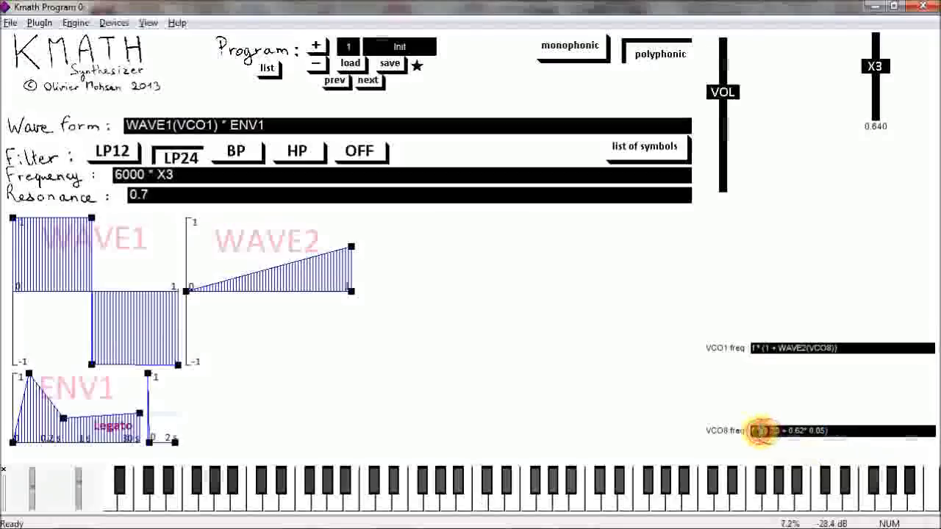
{"action": "left_click_drag", "start_coordinate": [758, 432], "coordinate": [841, 434]}
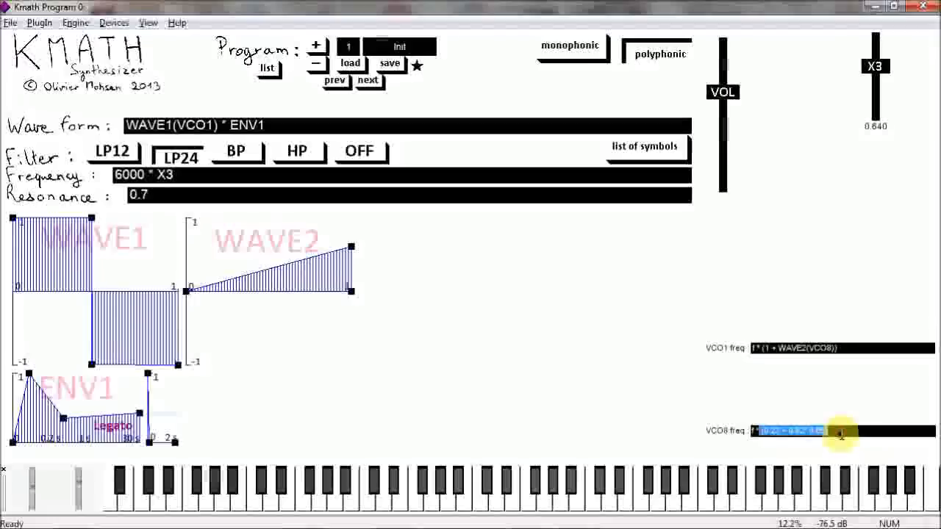
{"action": "right_click", "coordinate": [805, 433]}
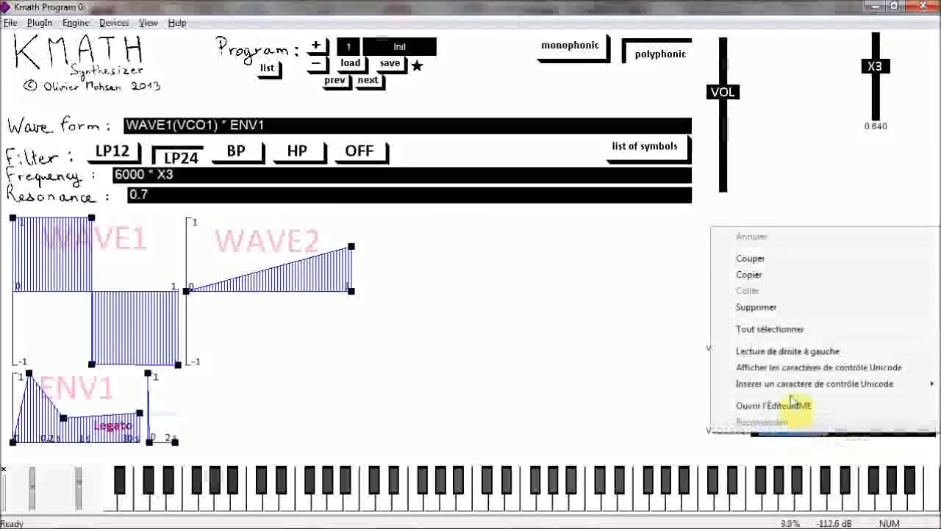
{"action": "left_click", "coordinate": [751, 276]}
{"action": "left_click", "coordinate": [303, 515]}
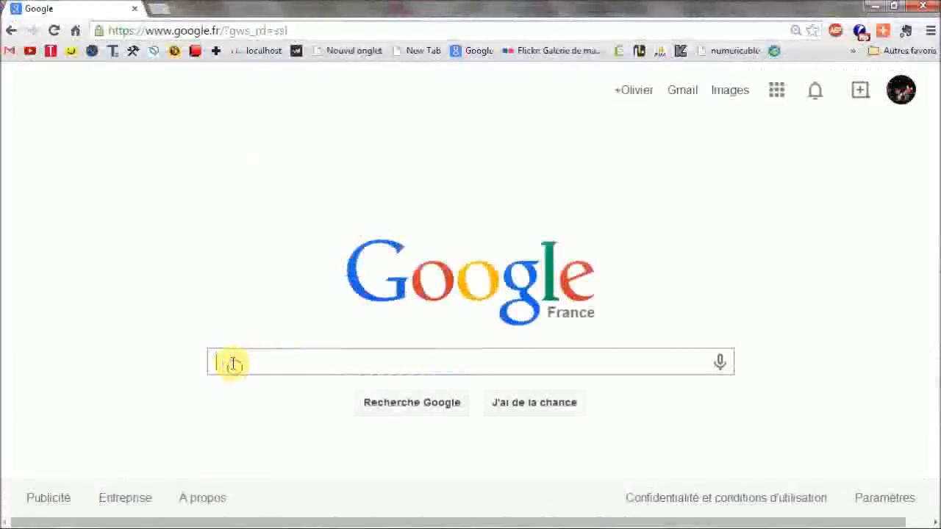
{"action": "right_click", "coordinate": [231, 361]}
{"action": "left_click", "coordinate": [279, 158]}
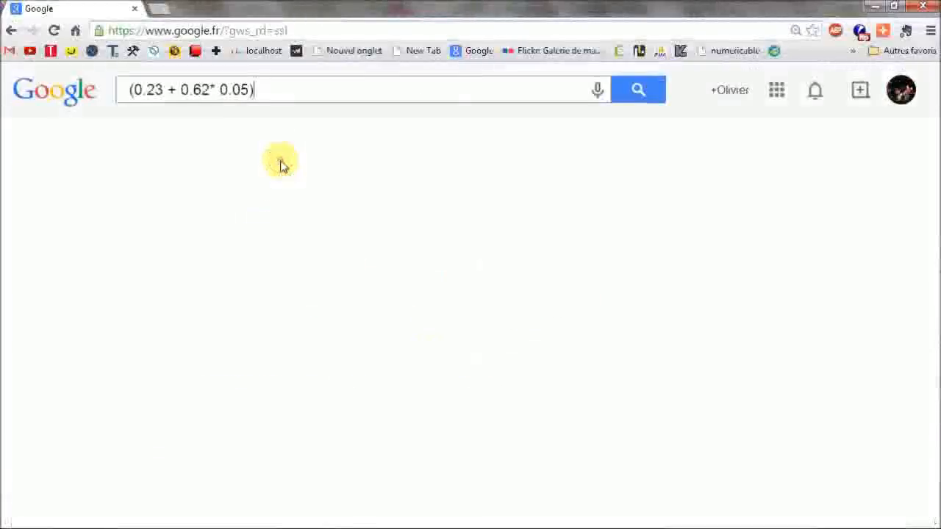
{"action": "key", "text": "Return"}
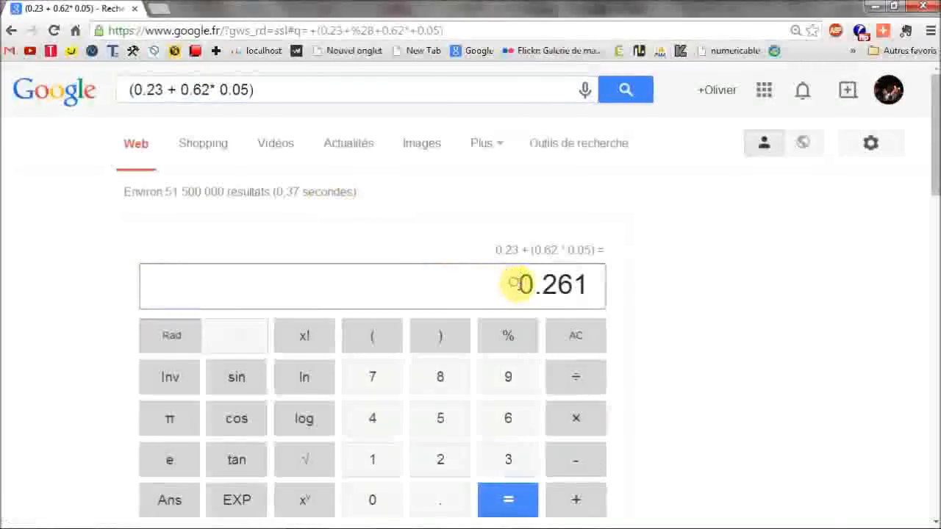
- Copy the calculator result, switch back to KMATH and replace the bracketed factor in the VCO8 frequency with 0.261
{"action": "left_click_drag", "start_coordinate": [518, 285], "coordinate": [586, 285]}
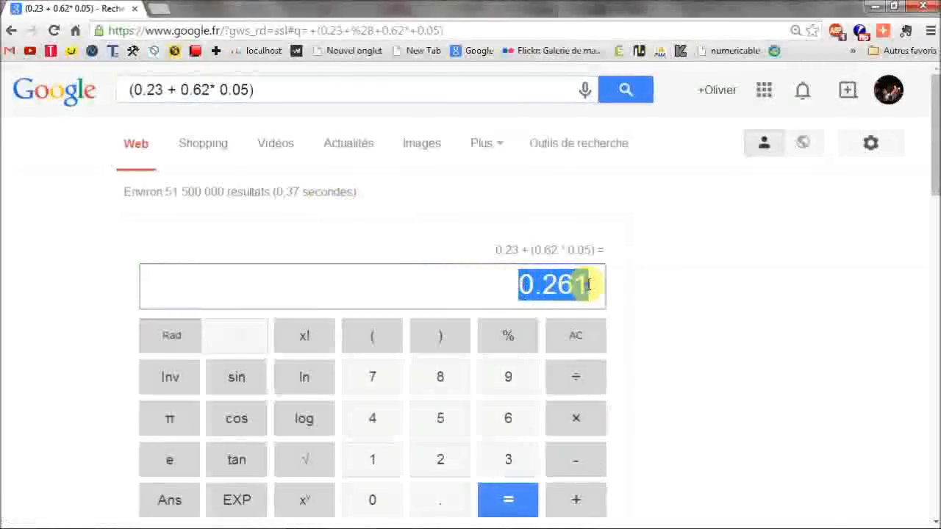
{"action": "right_click", "coordinate": [562, 285]}
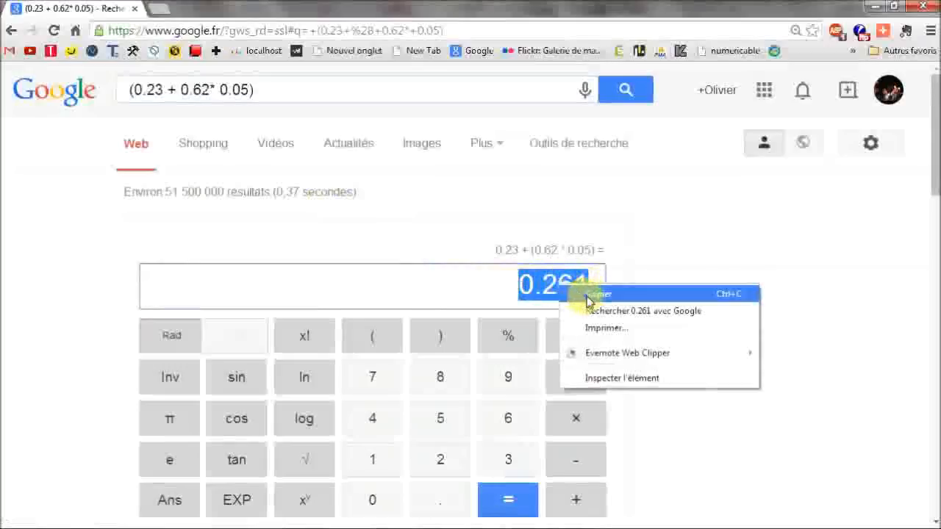
{"action": "left_click", "coordinate": [592, 294]}
{"action": "key", "text": "alt+Tab"}
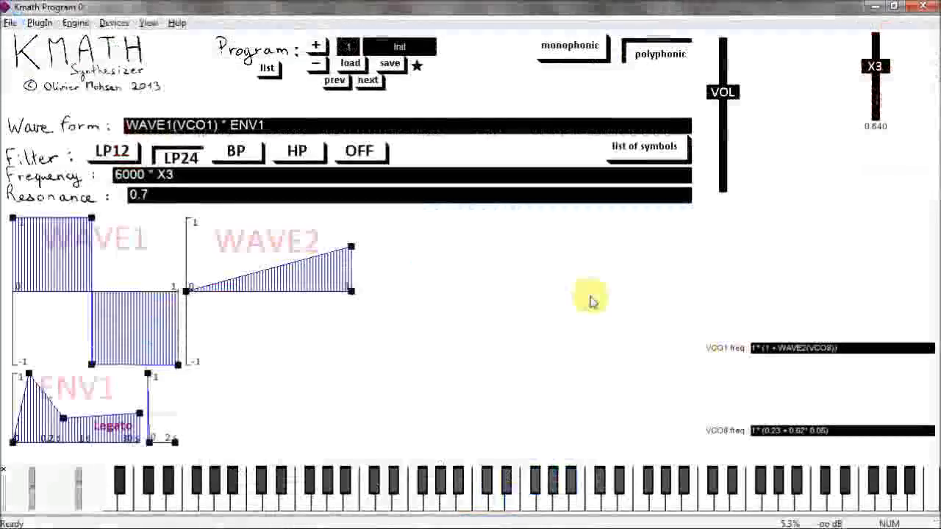
{"action": "left_click", "coordinate": [793, 430]}
{"action": "left_click", "coordinate": [771, 431]}
{"action": "left_click_drag", "start_coordinate": [761, 431], "coordinate": [855, 431]}
{"action": "right_click", "coordinate": [804, 431]}
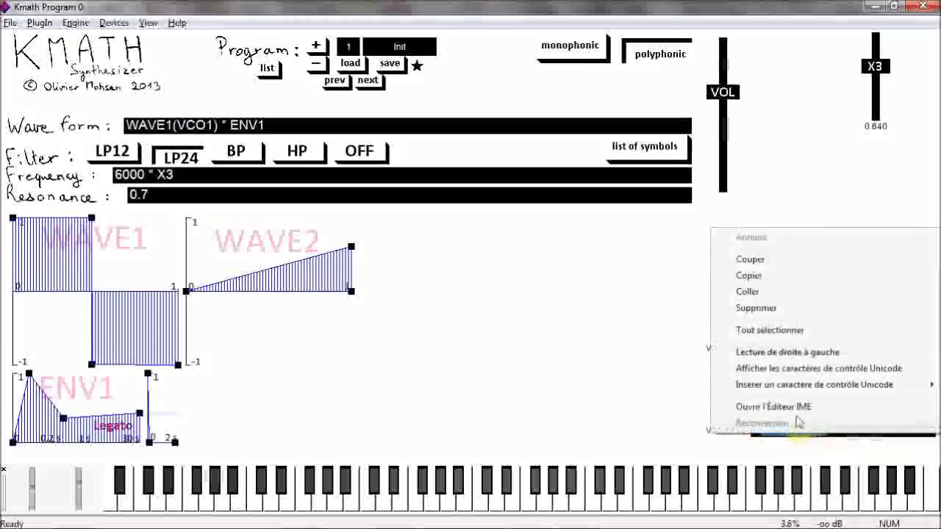
{"action": "left_click", "coordinate": [748, 292]}
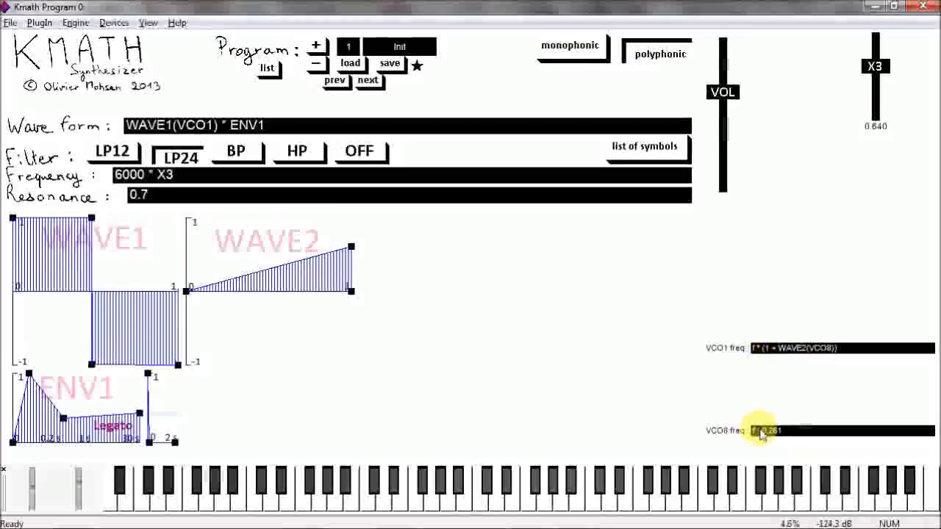
- Cut the multiplication by 0.261 out of the VCO8 frequency, leaving only f
{"action": "left_click", "coordinate": [766, 434]}
{"action": "double_click", "coordinate": [765, 432]}
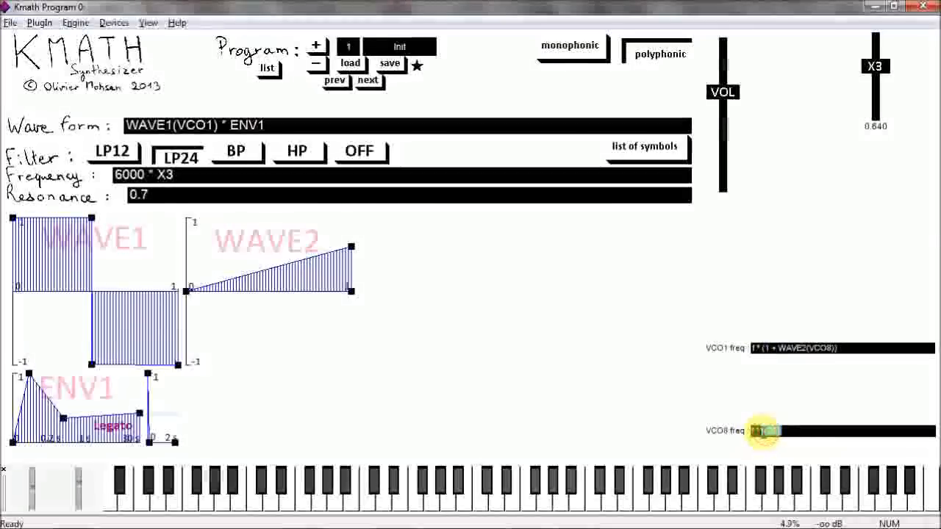
{"action": "left_click", "coordinate": [762, 433]}
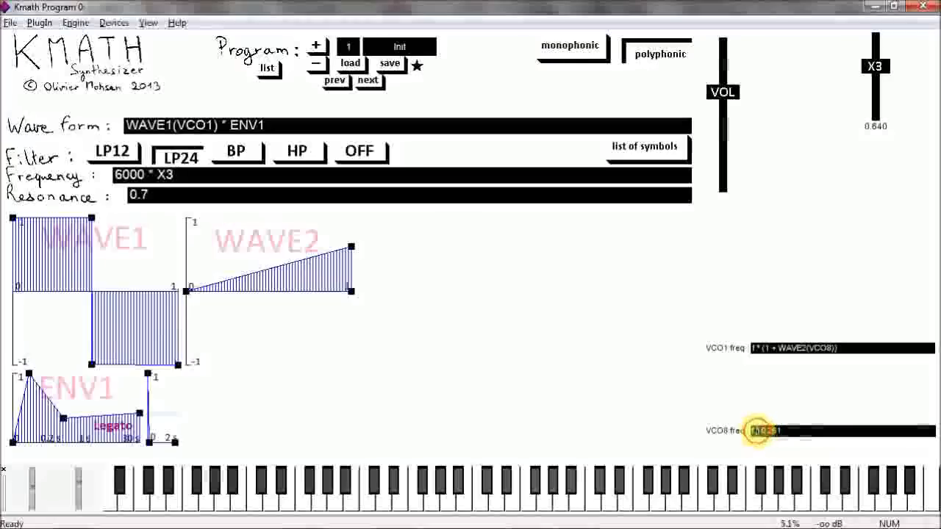
{"action": "left_click_drag", "start_coordinate": [757, 432], "coordinate": [790, 431]}
{"action": "right_click", "coordinate": [771, 432]}
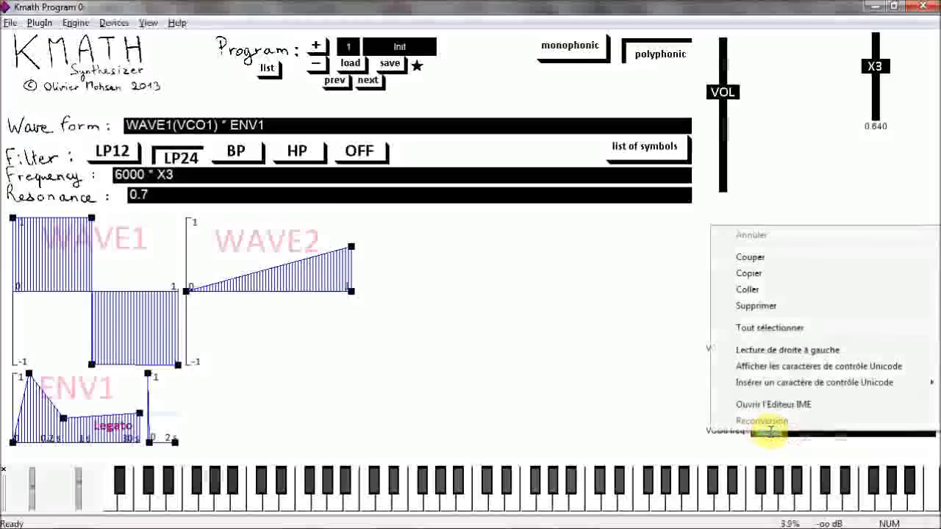
{"action": "left_click", "coordinate": [751, 258]}
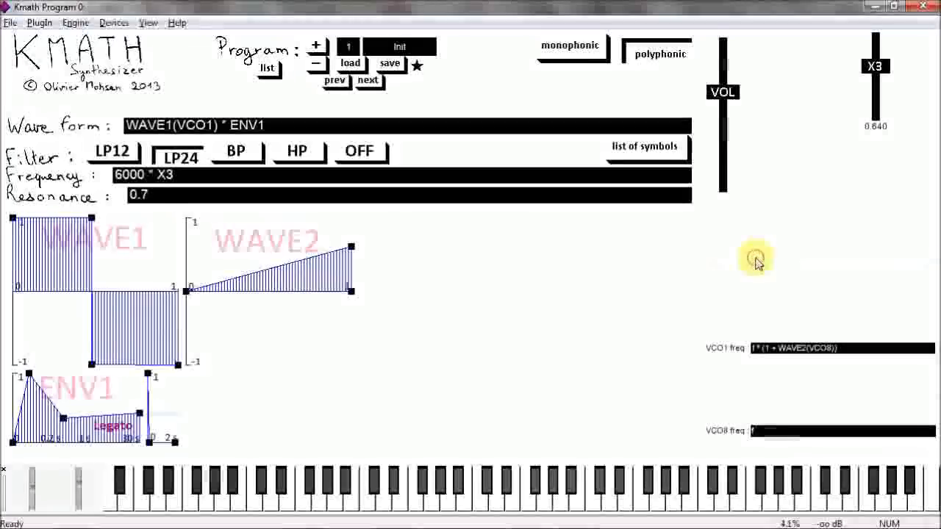
- Paste the cut factor after f in the VCO1 frequency and rework the formula to (f / 0.261) * (1 + WAVE2(VCO8))
{"action": "left_click", "coordinate": [759, 349]}
{"action": "left_click", "coordinate": [758, 349]}
{"action": "right_click", "coordinate": [757, 348]}
{"action": "left_click", "coordinate": [745, 206]}
{"action": "left_click", "coordinate": [757, 348]}
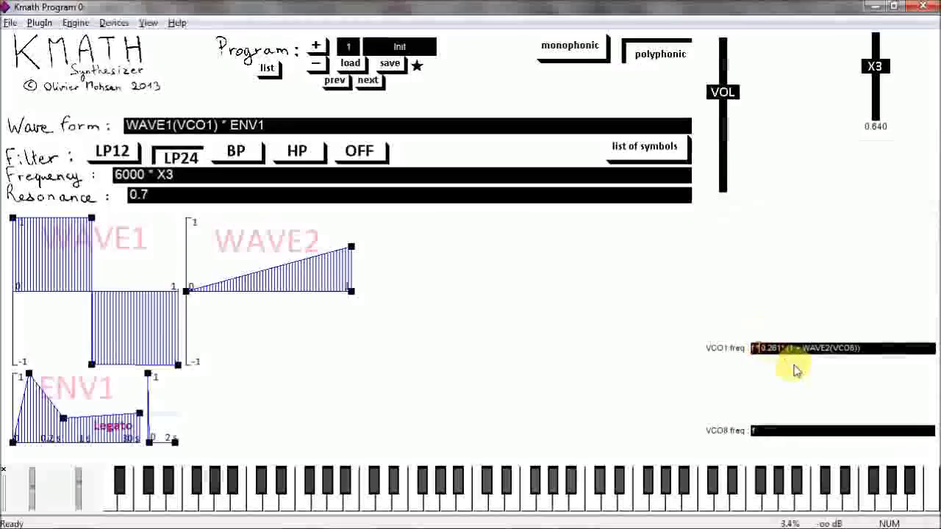
{"action": "key", "text": "BackSpace"}
{"action": "type", "text": "/"}
{"action": "key", "text": "Home"}
{"action": "type", "text": "("}
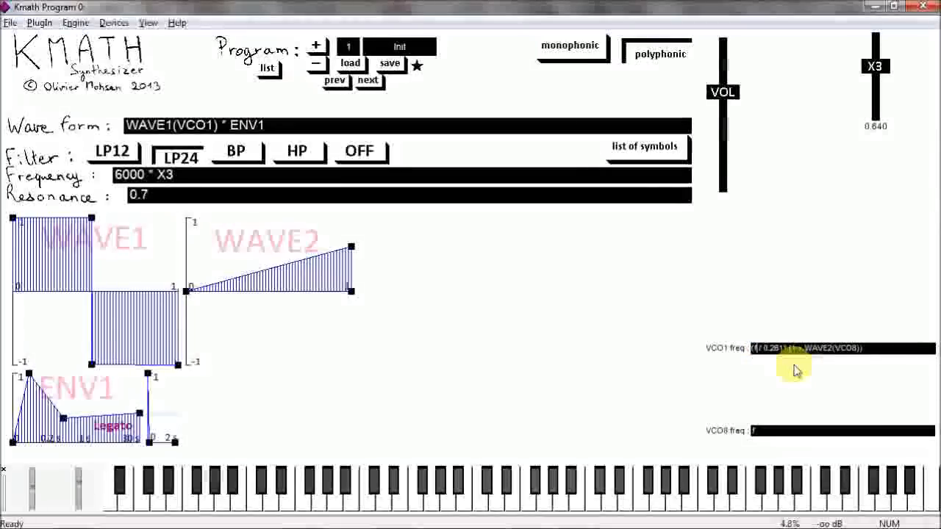
{"action": "type", "text": ") *"}
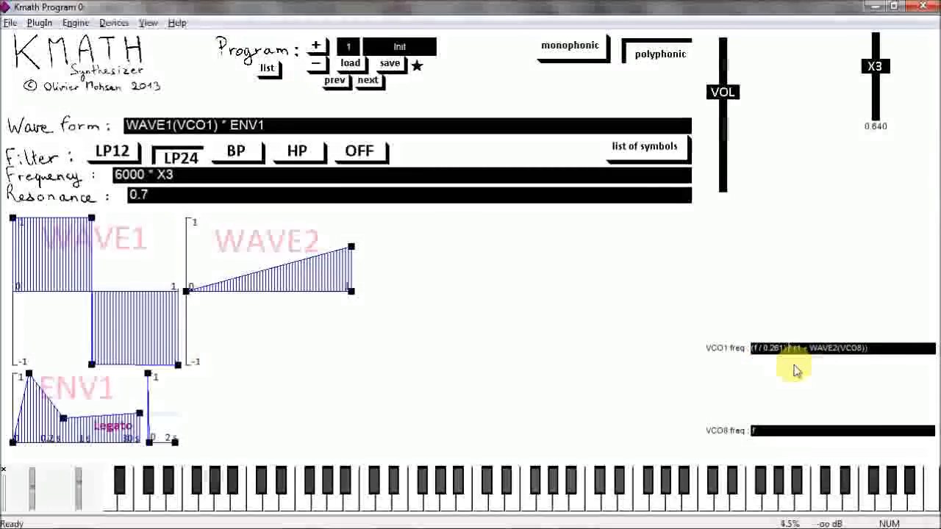
{"action": "key", "text": "Return"}
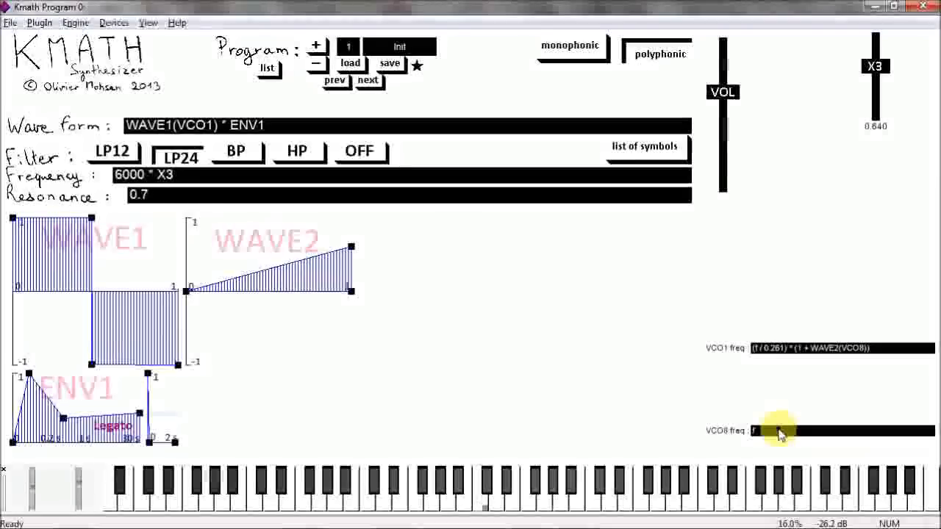
- Open the list of symbols and examine the definitions of the key track ktr and the sign function
{"action": "left_click", "coordinate": [647, 149]}
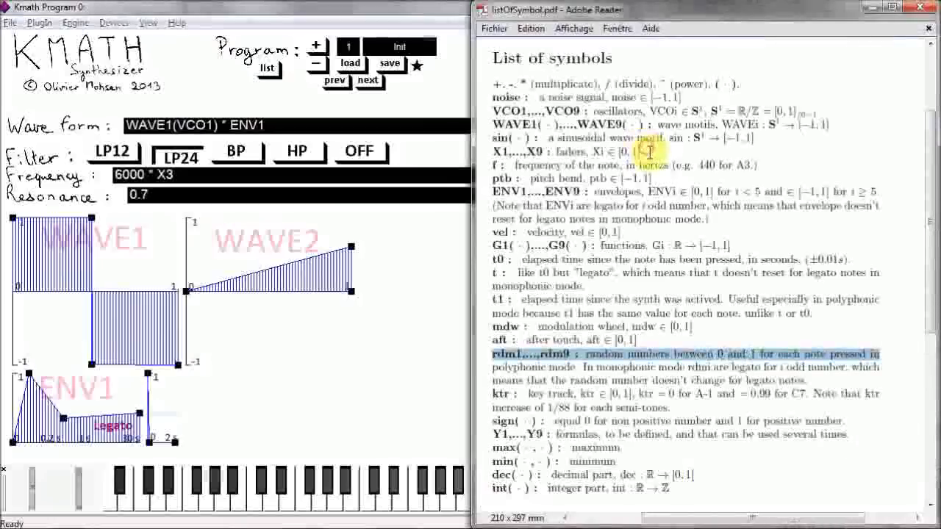
{"action": "triple_click", "coordinate": [500, 394]}
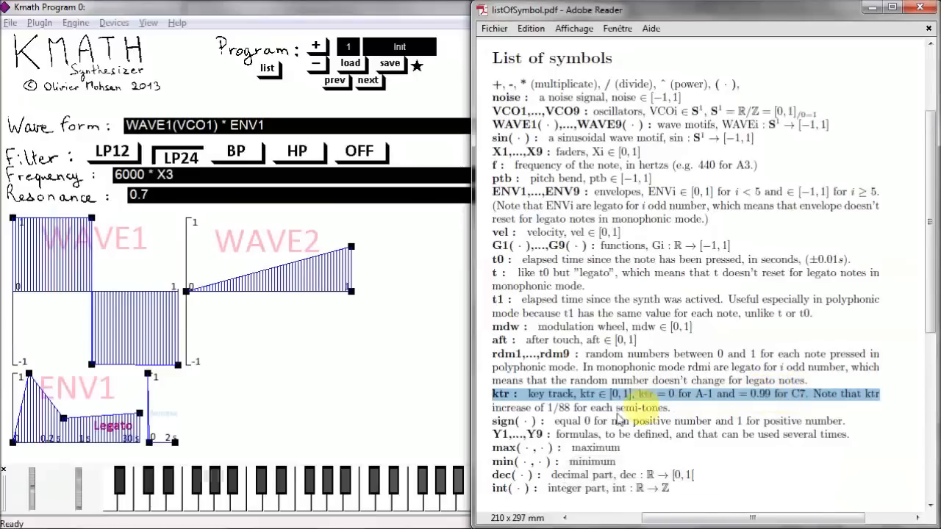
{"action": "triple_click", "coordinate": [503, 420]}
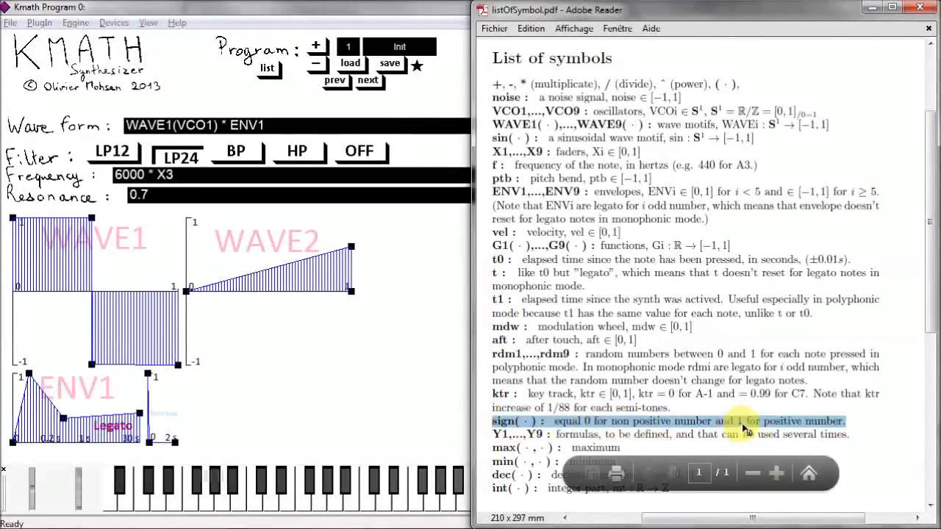
{"action": "left_click", "coordinate": [498, 395]}
{"action": "left_click", "coordinate": [504, 421]}
{"action": "left_click", "coordinate": [501, 395]}
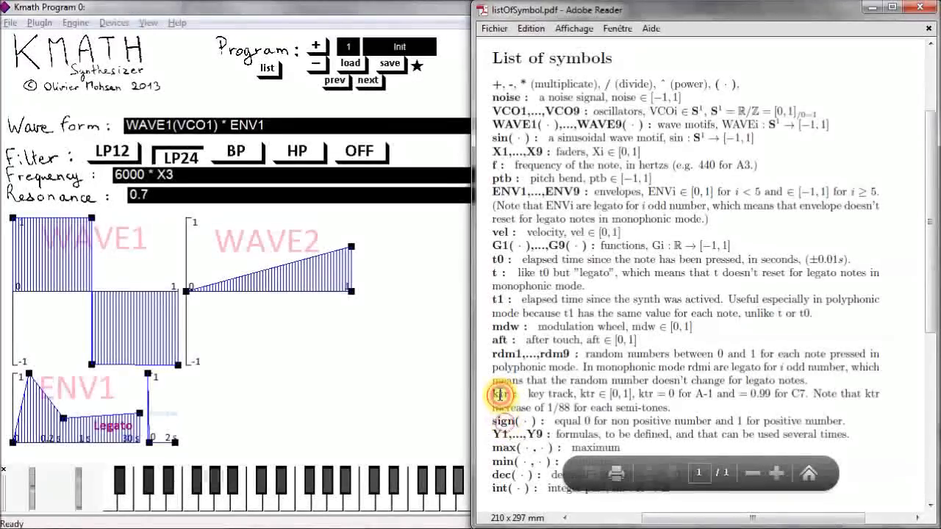
{"action": "left_click", "coordinate": [502, 422]}
{"action": "left_click", "coordinate": [500, 395]}
{"action": "left_click", "coordinate": [503, 421]}
{"action": "left_click", "coordinate": [498, 396]}
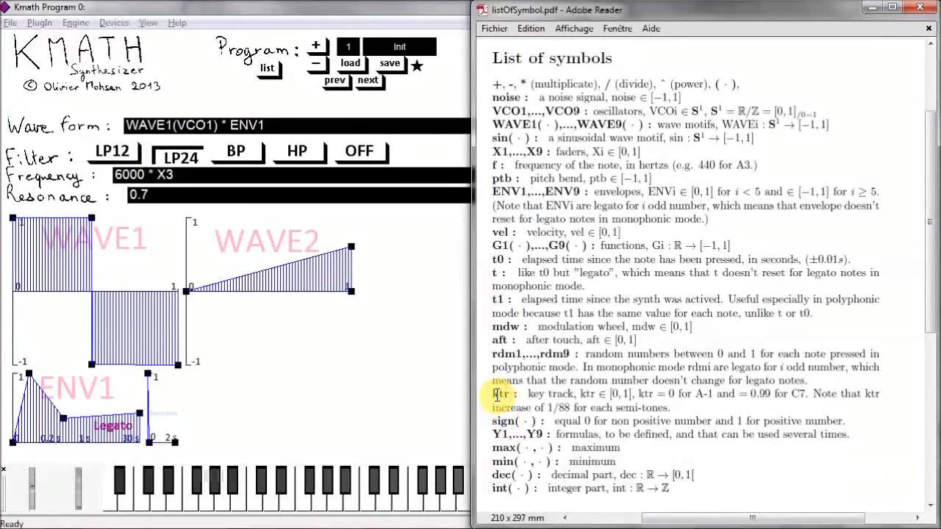
- Append * sign(ktr - 0.5) to the wave form formula WAVE1(VCO1) * ENV1
{"action": "left_click", "coordinate": [281, 130]}
{"action": "left_click", "coordinate": [280, 130]}
{"action": "type", "text": "* sign(ktr - 0.5"}
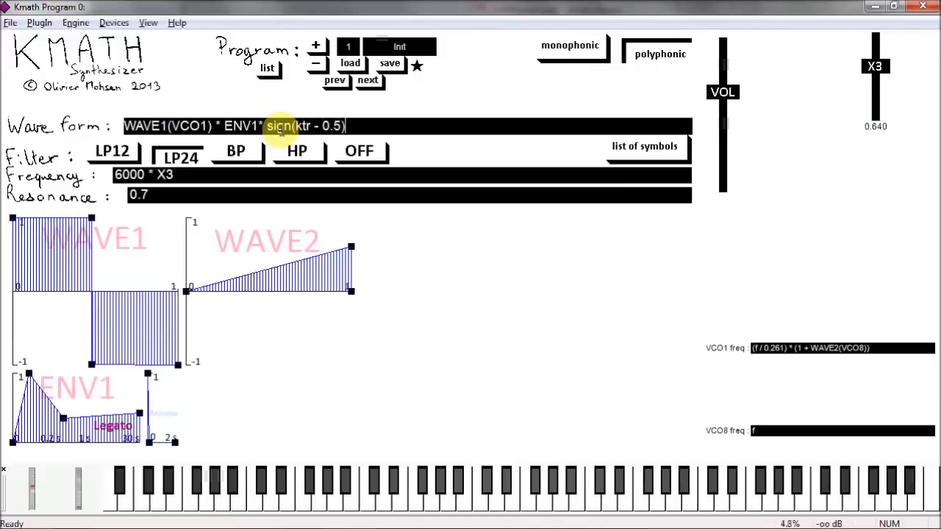
{"action": "key", "text": "Return"}
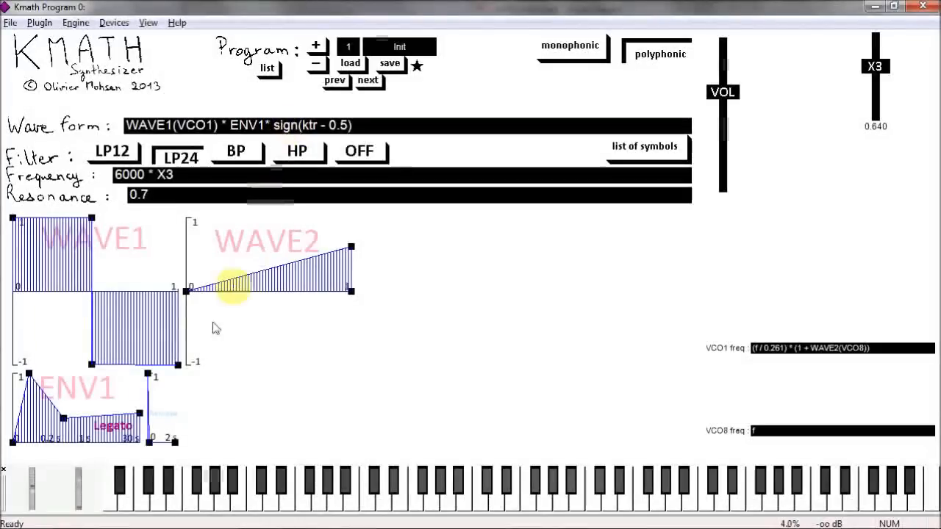
- Play across the keyboard, select sign(ktr - 0.5) in the wave form, and look up the Y1 to Y9 formulas in the list of symbols
{"action": "mouse_move", "coordinate": [148, 485]}
{"action": "left_mouse_down"}
{"action": "mouse_move", "coordinate": [551, 492]}
{"action": "mouse_move", "coordinate": [853, 481]}
{"action": "mouse_move", "coordinate": [336, 473]}
{"action": "mouse_move", "coordinate": [598, 479]}
{"action": "mouse_move", "coordinate": [588, 487]}
{"action": "mouse_move", "coordinate": [374, 483]}
{"action": "mouse_move", "coordinate": [647, 483]}
{"action": "mouse_move", "coordinate": [353, 479]}
{"action": "left_mouse_up"}
{"action": "left_click", "coordinate": [283, 126]}
{"action": "left_click", "coordinate": [286, 126]}
{"action": "left_click", "coordinate": [266, 126]}
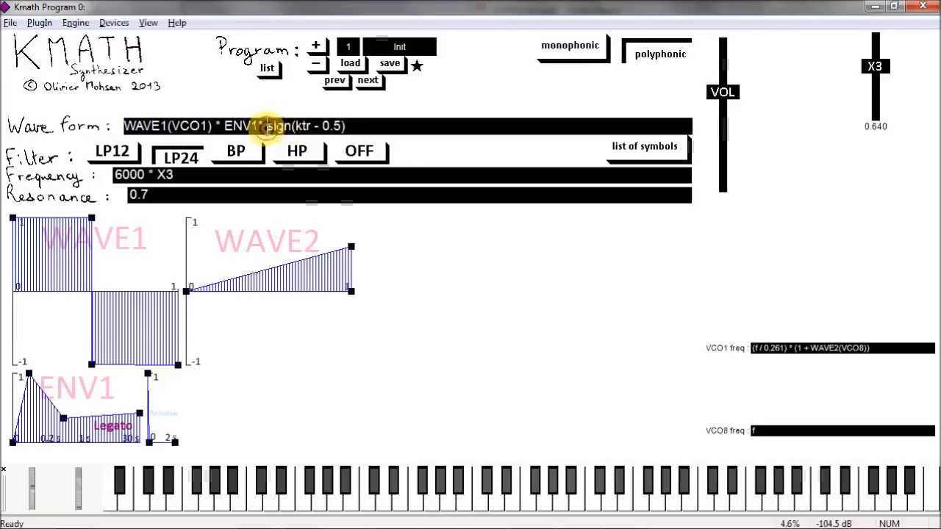
{"action": "left_click_drag", "start_coordinate": [265, 126], "coordinate": [383, 131]}
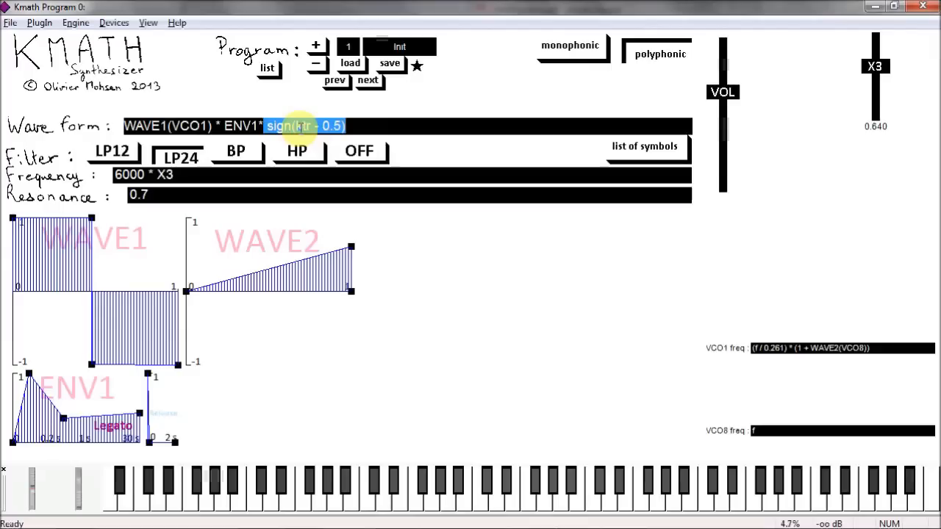
{"action": "left_click", "coordinate": [651, 154]}
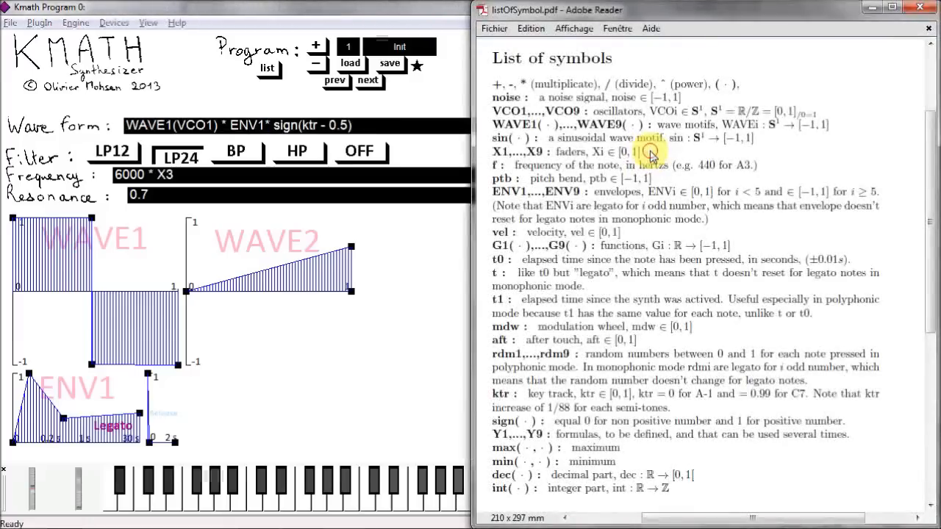
{"action": "triple_click", "coordinate": [500, 435]}
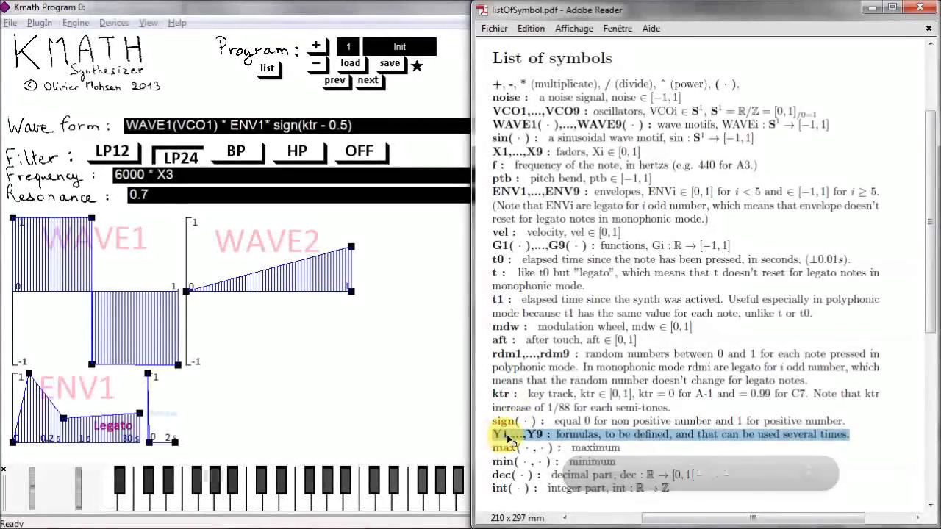
- Cut sign(ktr - 0.5) out of the wave form formula and put Y1 in its place
{"action": "left_click", "coordinate": [269, 130]}
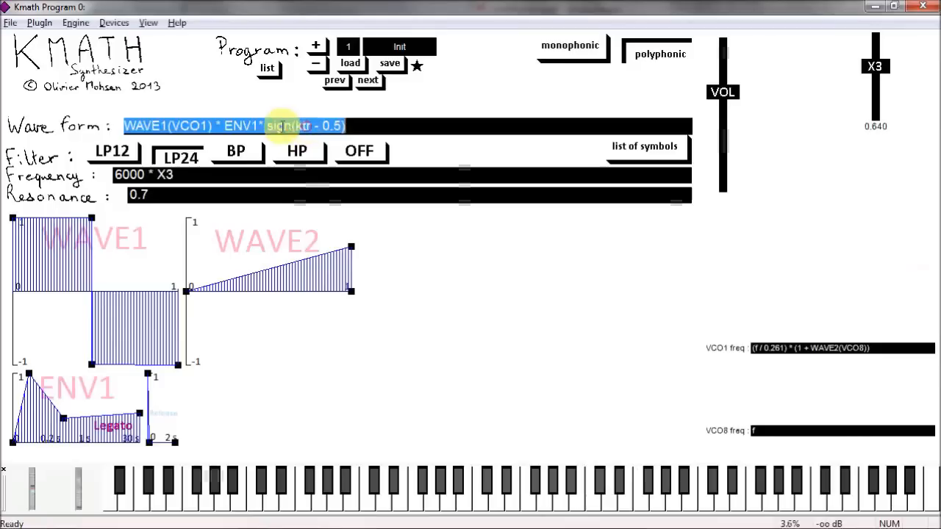
{"action": "left_click_drag", "start_coordinate": [268, 126], "coordinate": [347, 126]}
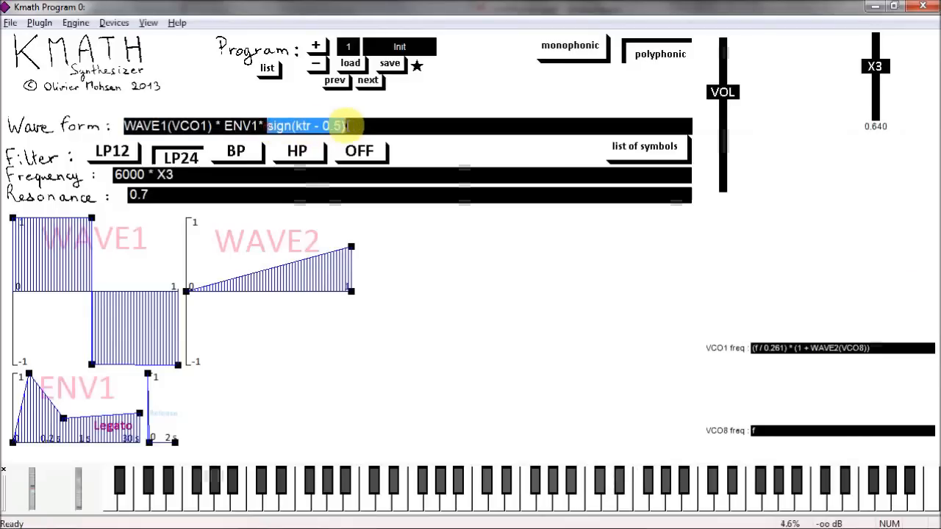
{"action": "right_click", "coordinate": [316, 126]}
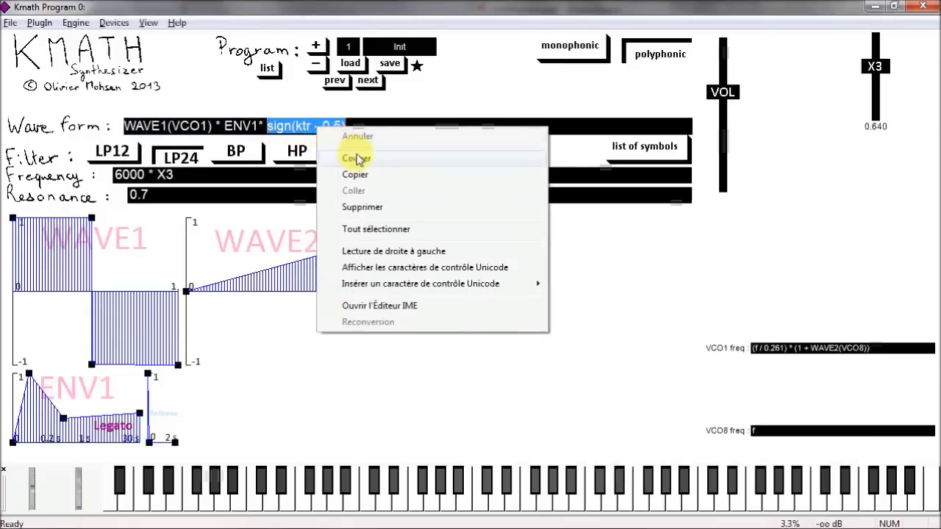
{"action": "left_click", "coordinate": [358, 159]}
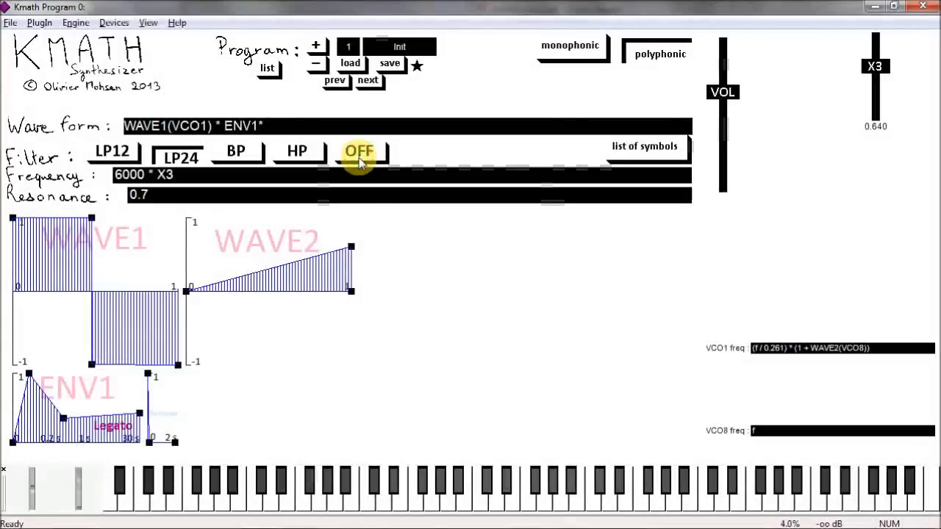
{"action": "type", "text": "Y1"}
{"action": "key", "text": "Return"}
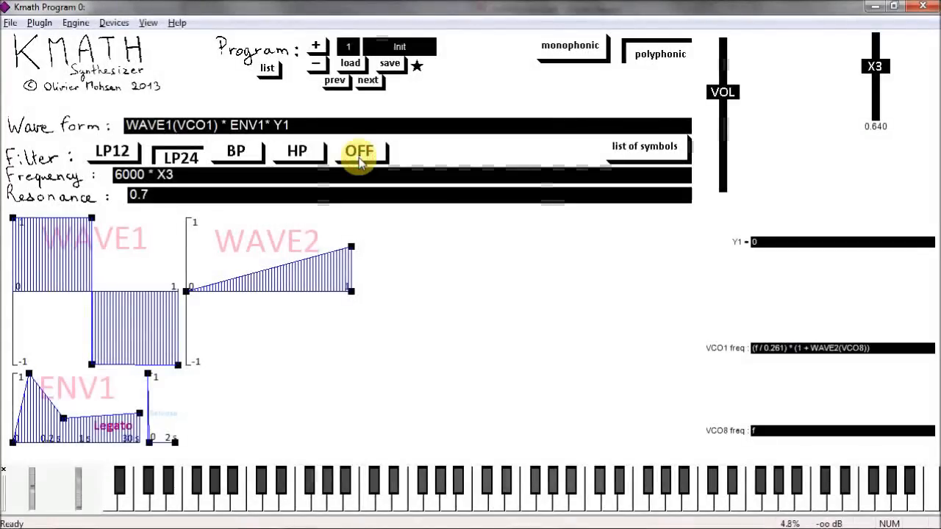
- Define Y1 by pasting sign(ktr - 0.5) as its formula and audition it across the keyboard
{"action": "left_click", "coordinate": [760, 242]}
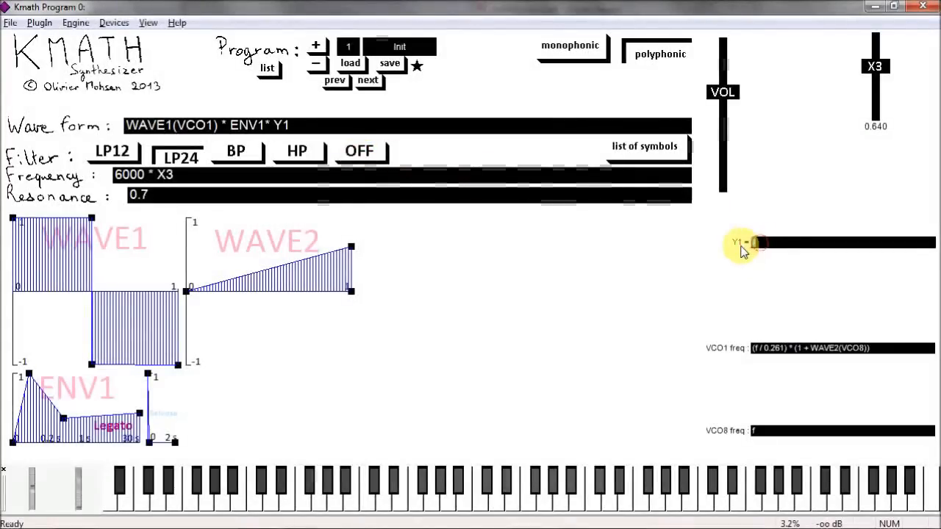
{"action": "key", "text": "ctrl+v"}
{"action": "key", "text": "Return"}
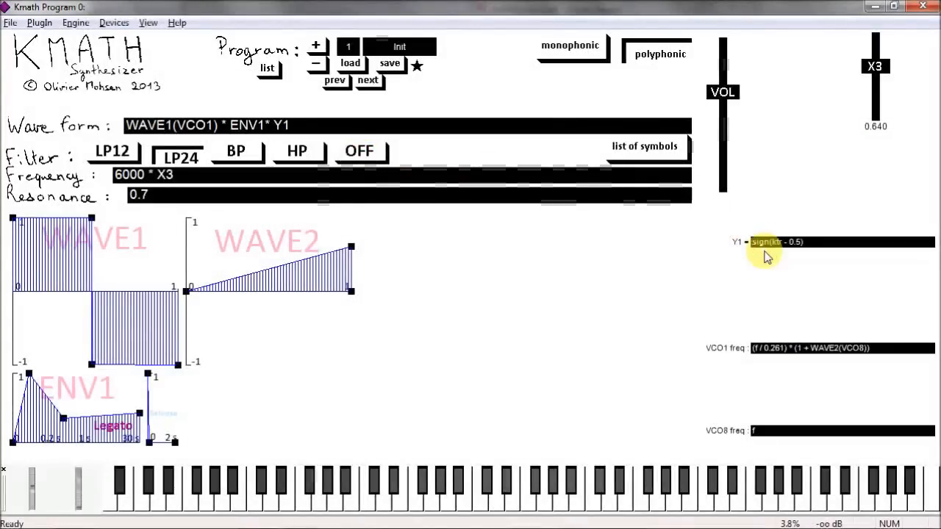
{"action": "mouse_move", "coordinate": [163, 479]}
{"action": "left_mouse_down"}
{"action": "mouse_move", "coordinate": [811, 485]}
{"action": "mouse_move", "coordinate": [494, 483]}
{"action": "mouse_move", "coordinate": [721, 476]}
{"action": "mouse_move", "coordinate": [291, 482]}
{"action": "mouse_move", "coordinate": [687, 477]}
{"action": "mouse_move", "coordinate": [452, 491]}
{"action": "mouse_move", "coordinate": [434, 463]}
{"action": "left_mouse_up"}
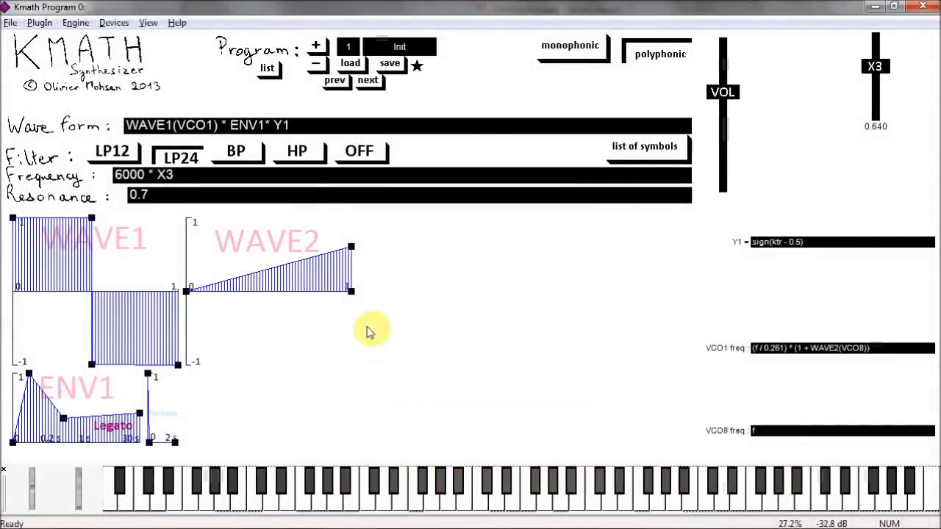
- Change the Y1 factor in the wave form to (1-Y1) and audition the inverted split across the keyboard
{"action": "left_click", "coordinate": [283, 127]}
{"action": "left_click", "coordinate": [266, 126]}
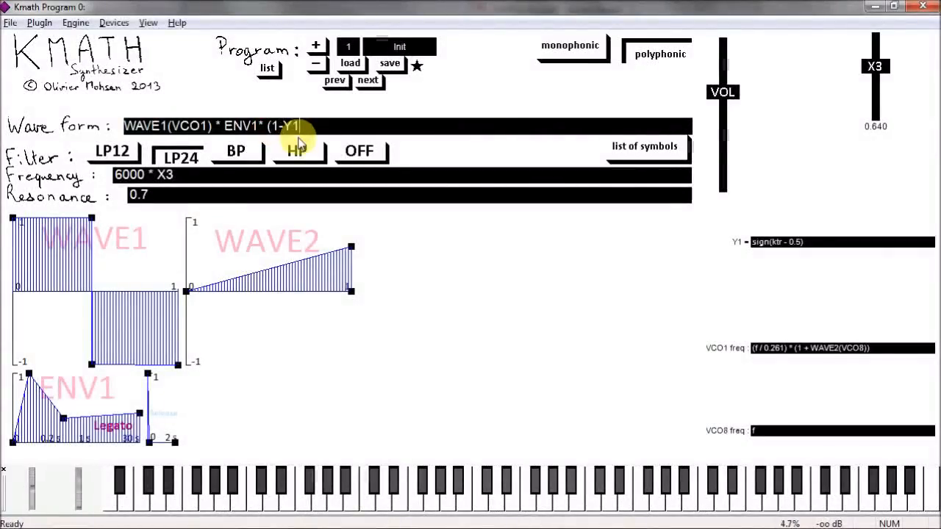
{"action": "type", "text": ")"}
{"action": "key", "text": "Return"}
{"action": "left_click", "coordinate": [163, 484]}
{"action": "mouse_move", "coordinate": [166, 489]}
{"action": "left_mouse_down"}
{"action": "mouse_move", "coordinate": [373, 483]}
{"action": "mouse_move", "coordinate": [403, 494]}
{"action": "mouse_move", "coordinate": [714, 485]}
{"action": "mouse_move", "coordinate": [563, 489]}
{"action": "mouse_move", "coordinate": [657, 479]}
{"action": "mouse_move", "coordinate": [661, 490]}
{"action": "mouse_move", "coordinate": [614, 502]}
{"action": "mouse_move", "coordinate": [324, 497]}
{"action": "mouse_move", "coordinate": [324, 471]}
{"action": "left_mouse_up"}
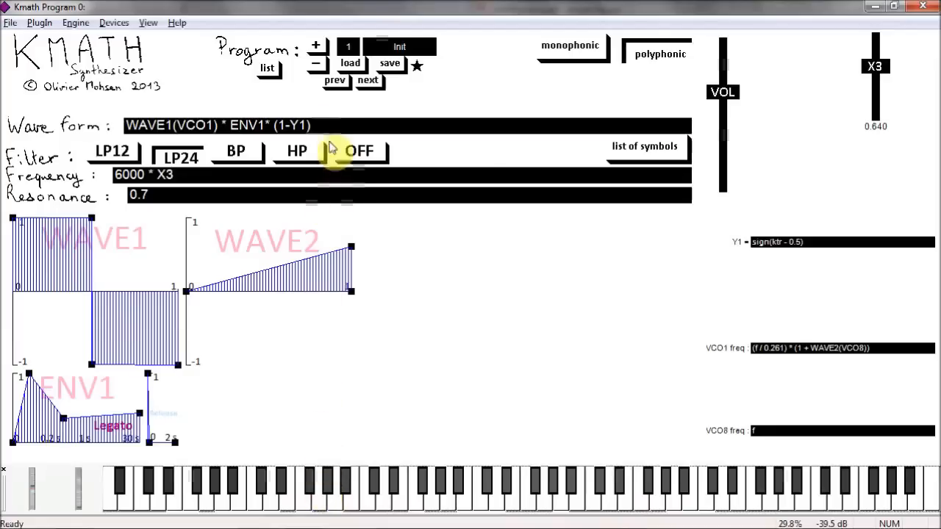
- Append + Y1 * sin(VCO3) to the wave form and * (1 + WAVE3(t * 5)) to the VCO3 frequency
{"action": "left_click", "coordinate": [326, 128]}
{"action": "left_click", "coordinate": [325, 127]}
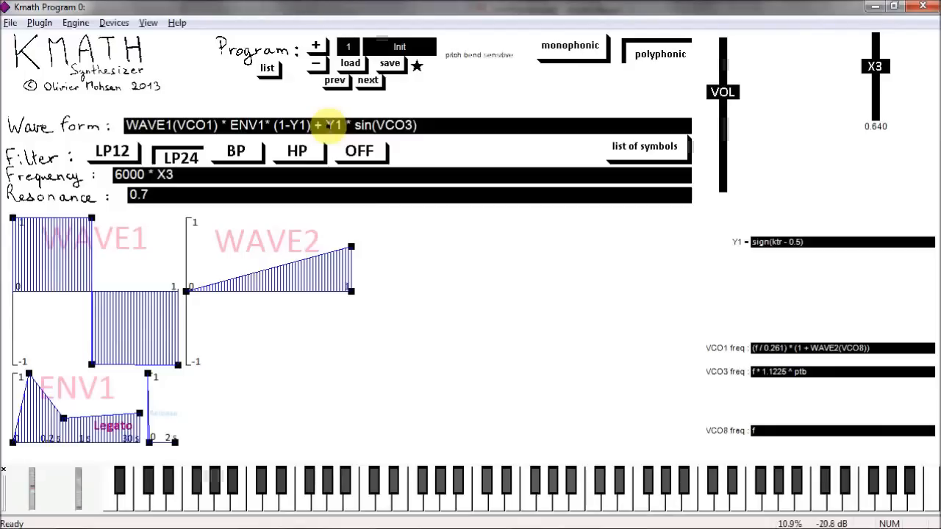
{"action": "left_click", "coordinate": [818, 375]}
{"action": "left_click", "coordinate": [818, 374]}
{"action": "type", "text": "* (1 + WAVE3(t * 5"}
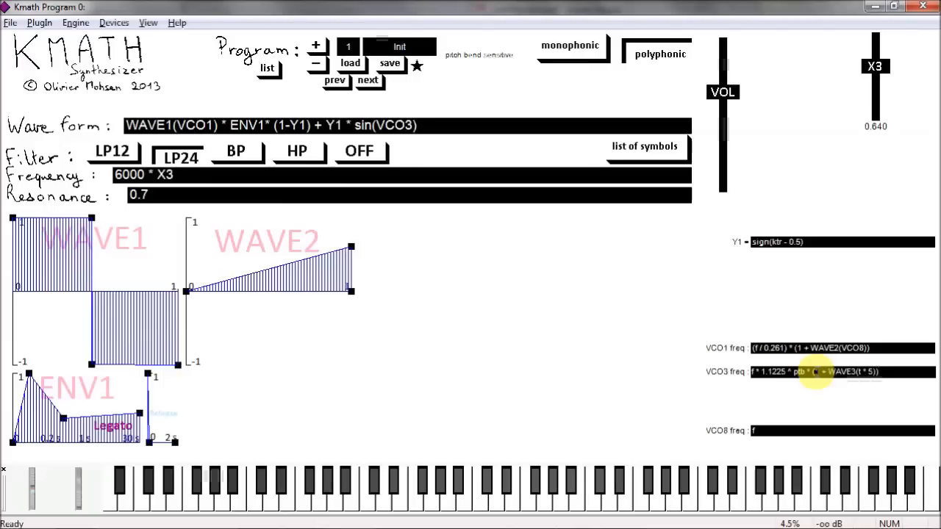
{"action": "key", "text": "Return"}
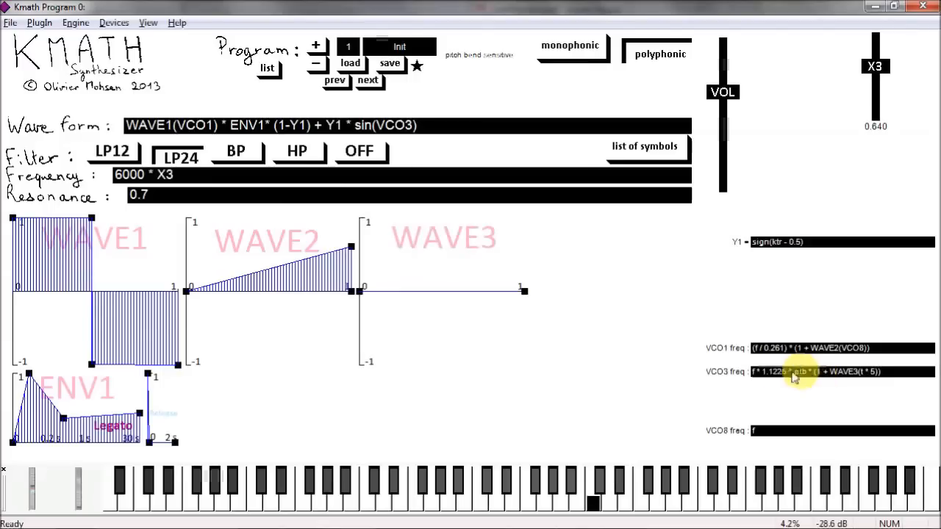
- Shape WAVE3 to stay at 0 for the first half and hold at 1 for most of the second half
{"action": "mouse_move", "coordinate": [446, 295]}
{"action": "left_mouse_down"}
{"action": "mouse_move", "coordinate": [448, 264]}
{"action": "mouse_move", "coordinate": [441, 293]}
{"action": "left_mouse_up"}
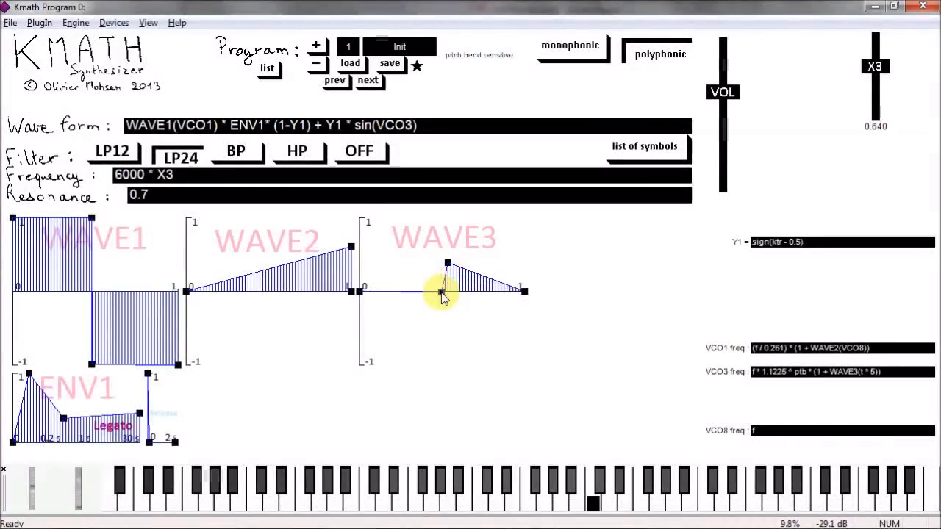
{"action": "left_click_drag", "start_coordinate": [464, 269], "coordinate": [509, 217]}
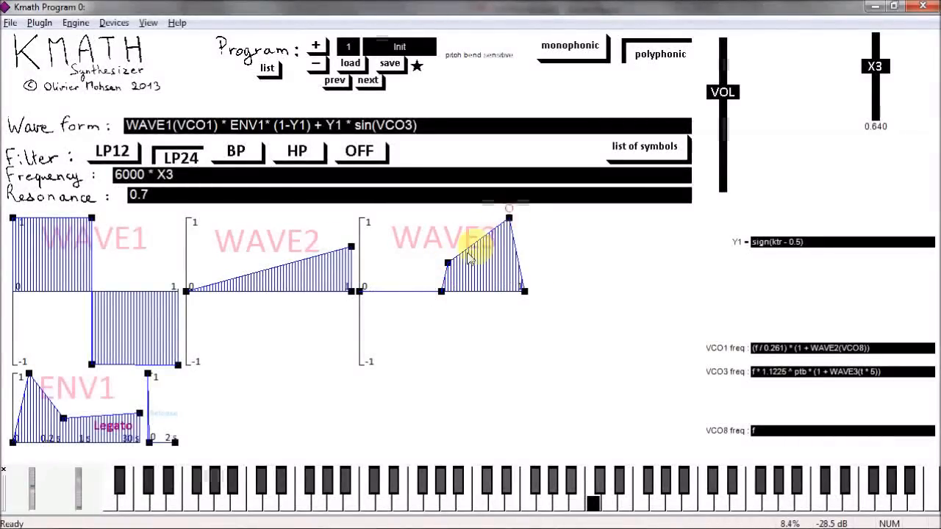
{"action": "left_click_drag", "start_coordinate": [448, 263], "coordinate": [441, 213]}
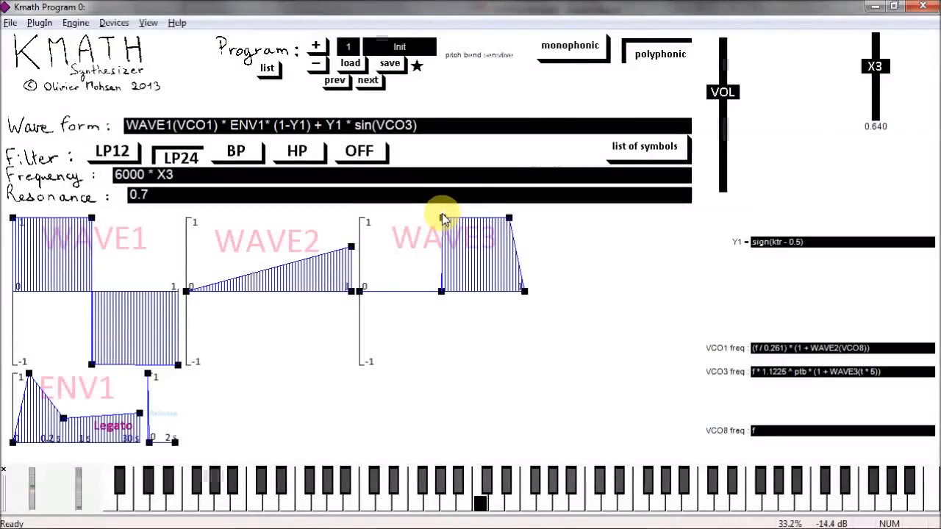
- Move * ENV1 to the end of the wave form, giving (WAVE1(VCO1) * (1-Y1) + Y1 * sin(VCO3)) * ENV1
{"action": "left_click", "coordinate": [241, 129]}
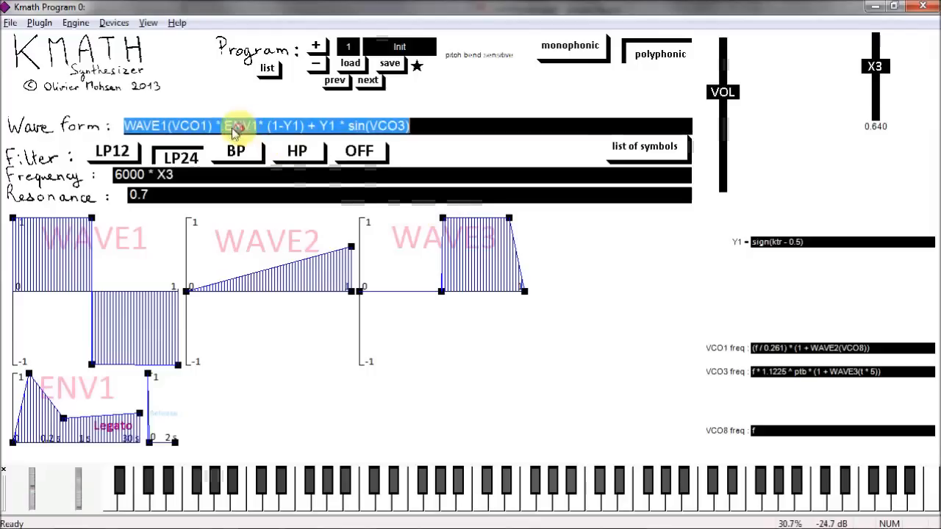
{"action": "left_click_drag", "start_coordinate": [216, 125], "coordinate": [257, 126]}
{"action": "right_click", "coordinate": [243, 125]}
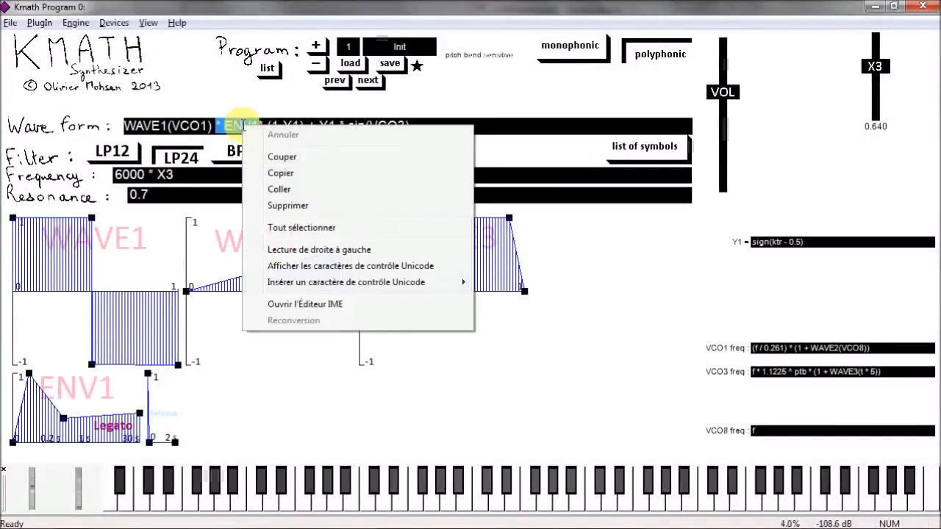
{"action": "left_click", "coordinate": [282, 157]}
{"action": "left_click", "coordinate": [127, 127]}
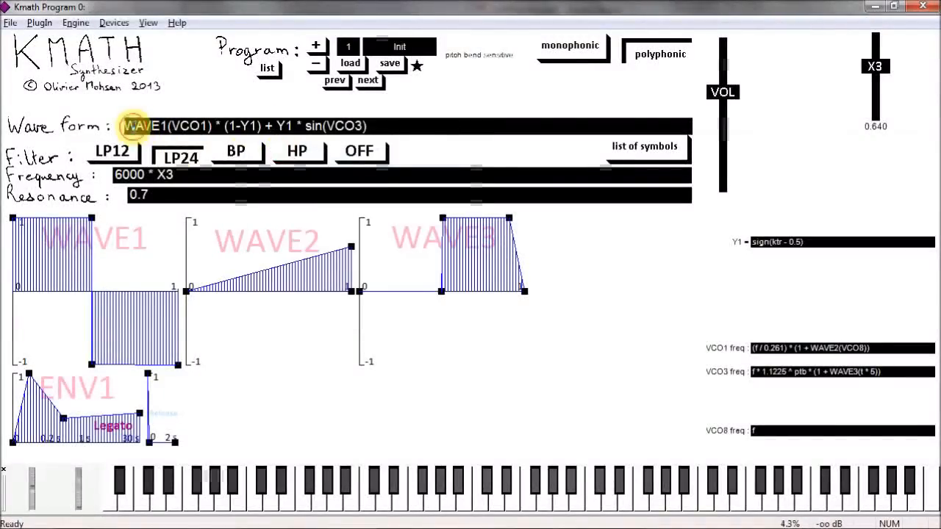
{"action": "type", "text": "("}
{"action": "key", "text": "End"}
{"action": "type", "text": ")"}
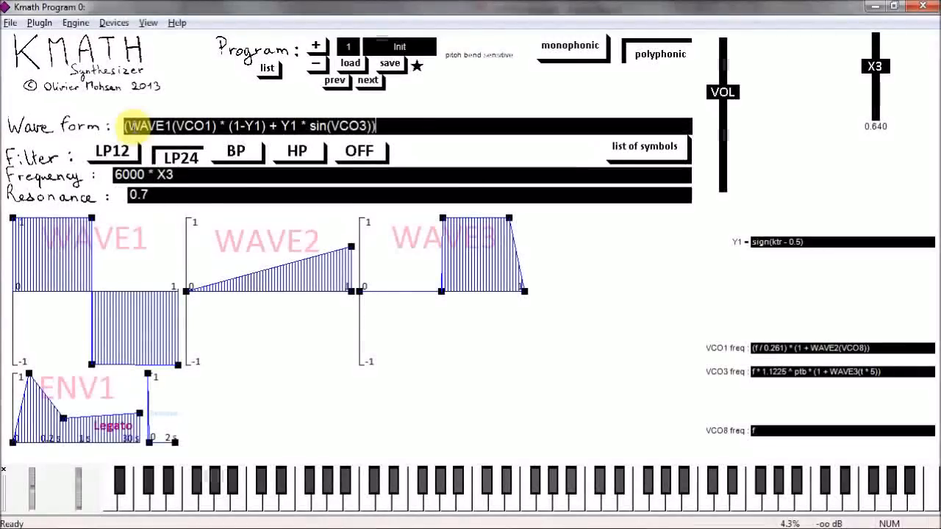
{"action": "right_click", "coordinate": [387, 128]}
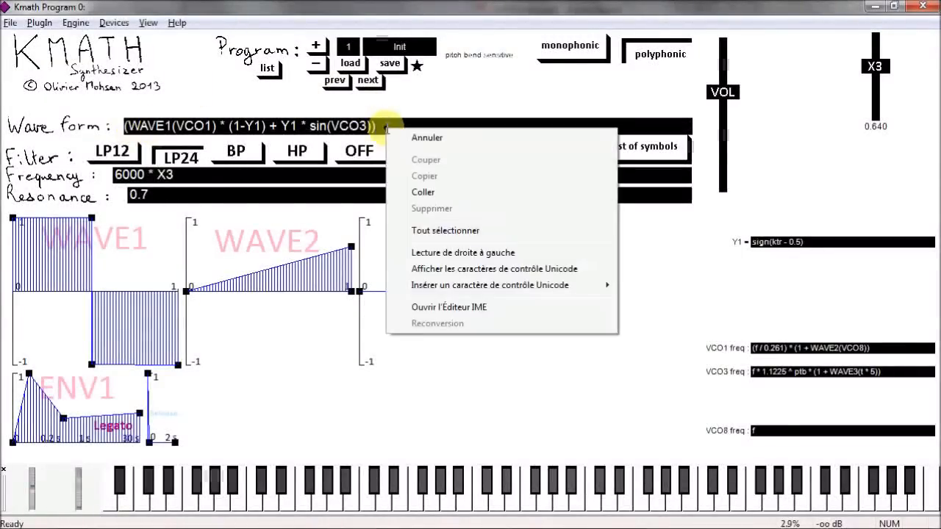
{"action": "left_click", "coordinate": [424, 192]}
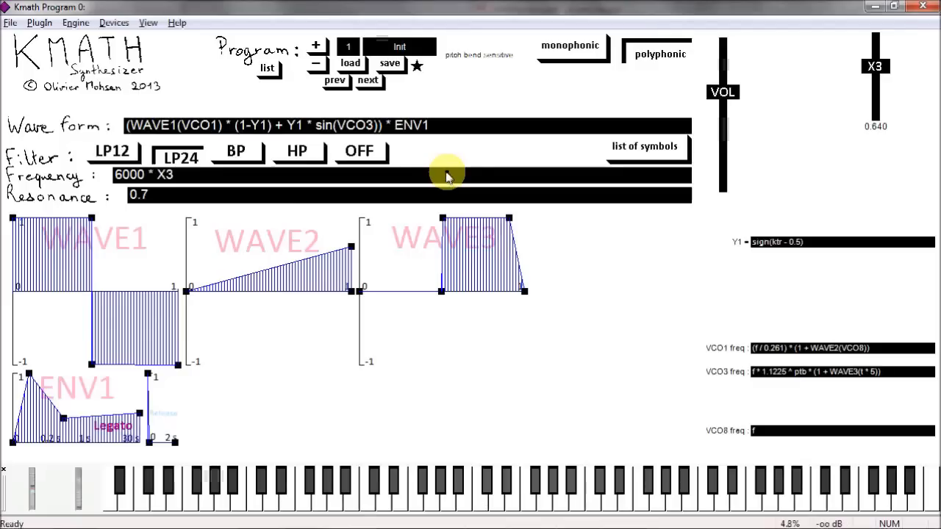
- Rename program 1 as toto and save it
{"action": "left_click", "coordinate": [392, 65]}
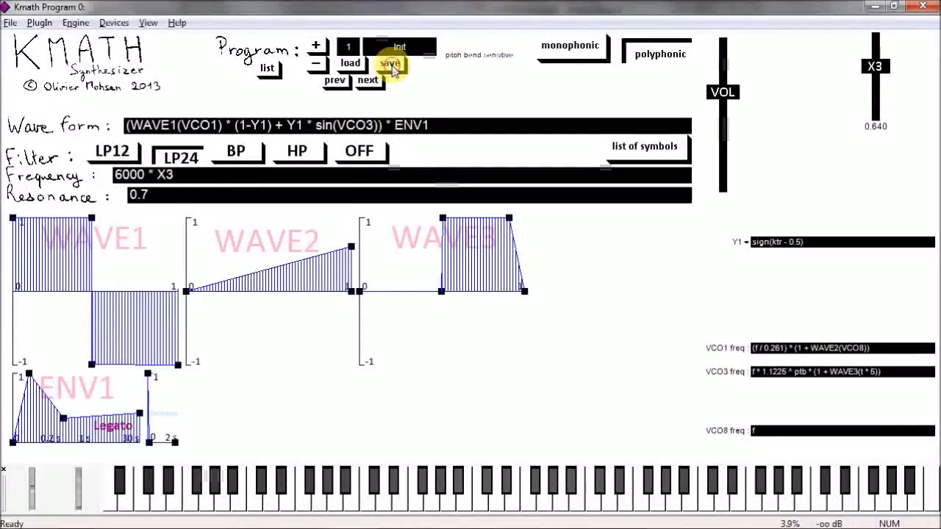
{"action": "left_click", "coordinate": [400, 49]}
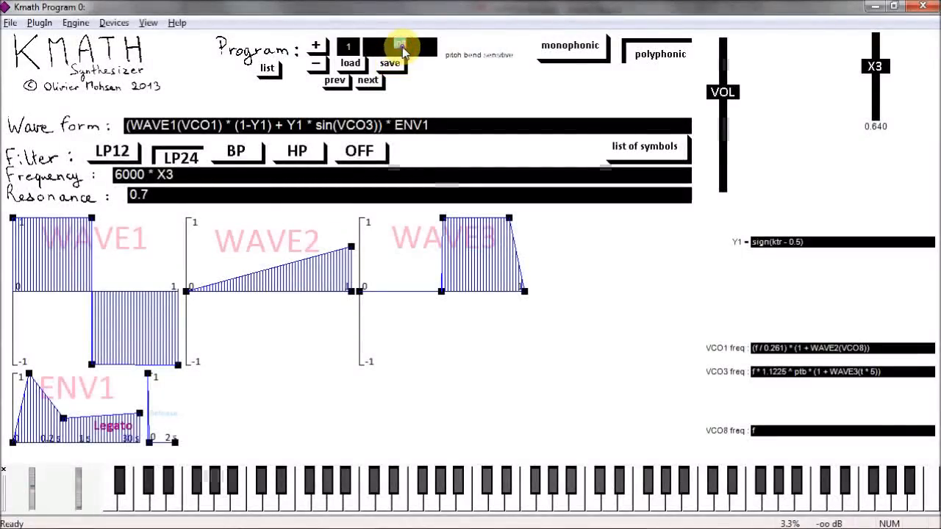
{"action": "type", "text": "toto"}
{"action": "key", "text": "Return"}
{"action": "left_click", "coordinate": [390, 63]}
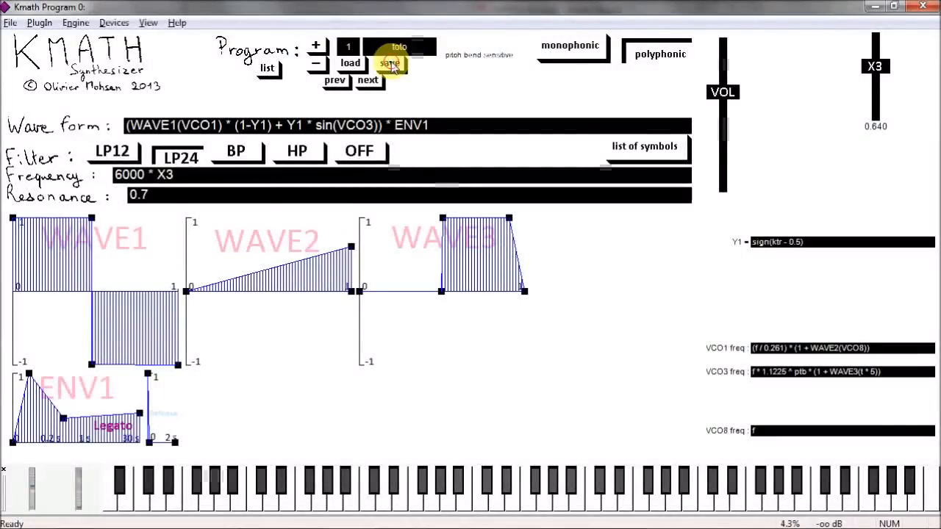
- Advance to program number 5 and save the toto sound there
{"action": "left_click", "coordinate": [315, 46]}
{"action": "left_click", "coordinate": [315, 46]}
{"action": "left_click", "coordinate": [315, 46]}
{"action": "left_click", "coordinate": [316, 47]}
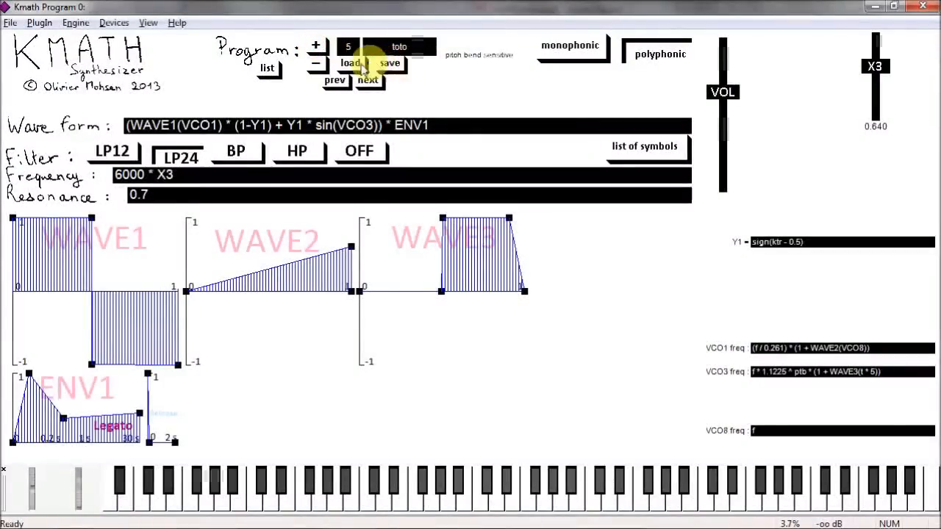
- Open the list of programs and check the names stored in the 100 slots
{"action": "left_click", "coordinate": [273, 70]}
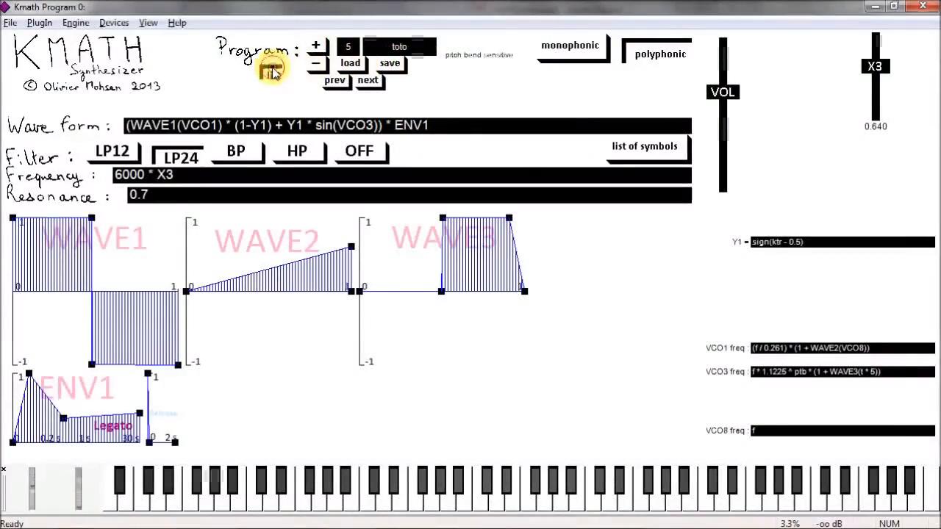
{"action": "scroll", "coordinate": [581, 221], "scroll_direction": "down", "scroll_amount": 4}
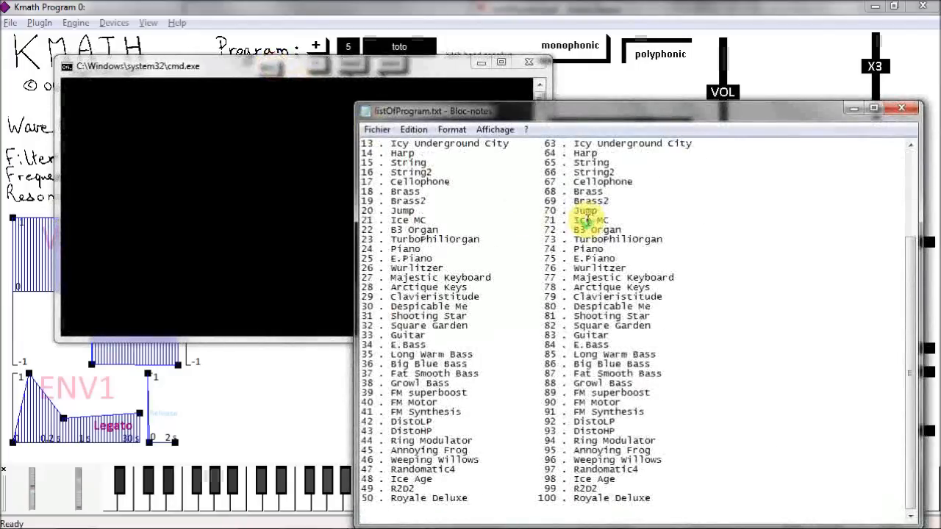
{"action": "scroll", "coordinate": [588, 221], "scroll_direction": "up", "scroll_amount": 4}
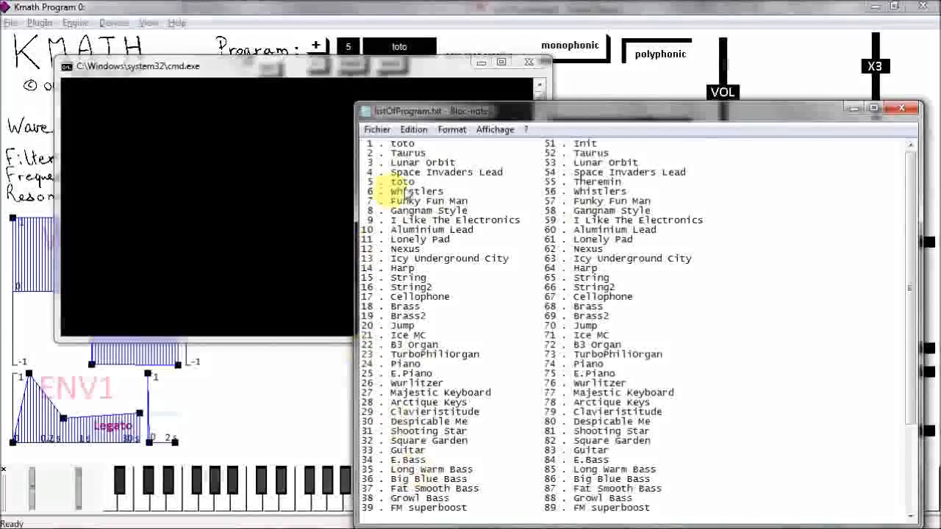